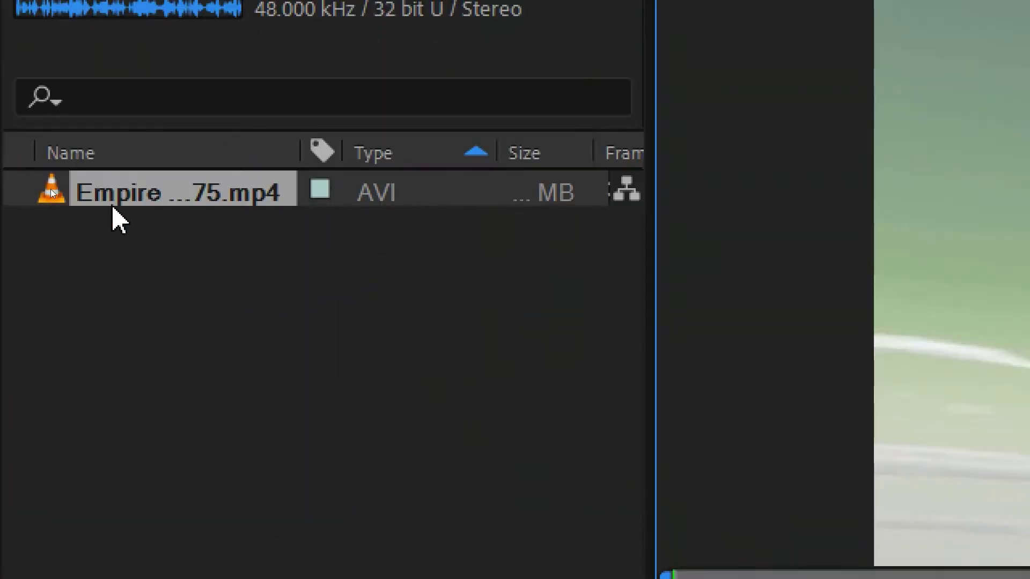
Select the Empire State Building clip in the project and close its Footage viewer
{"action": "left_click", "coordinate": [83, 202]}
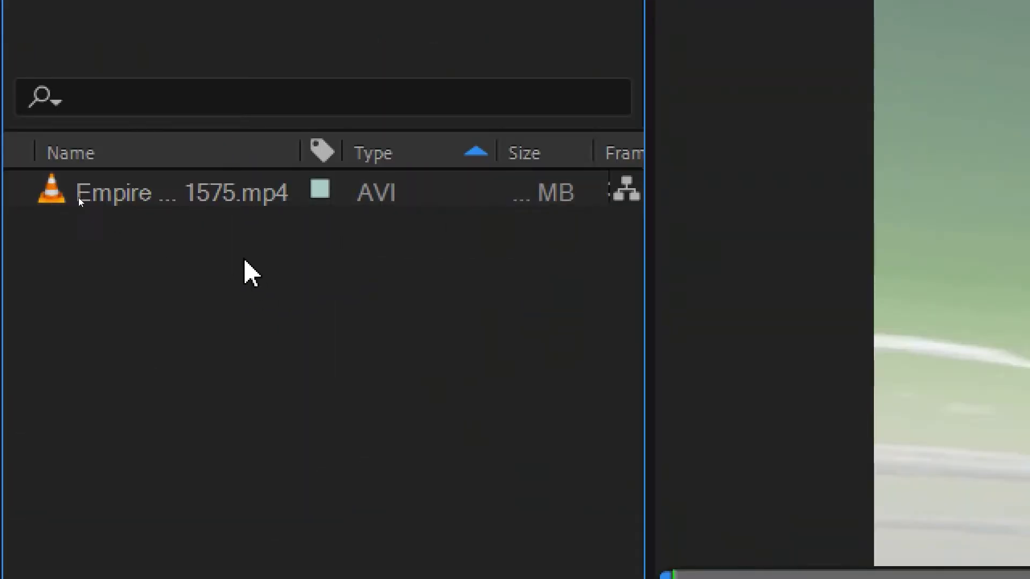
{"action": "left_click", "coordinate": [208, 194]}
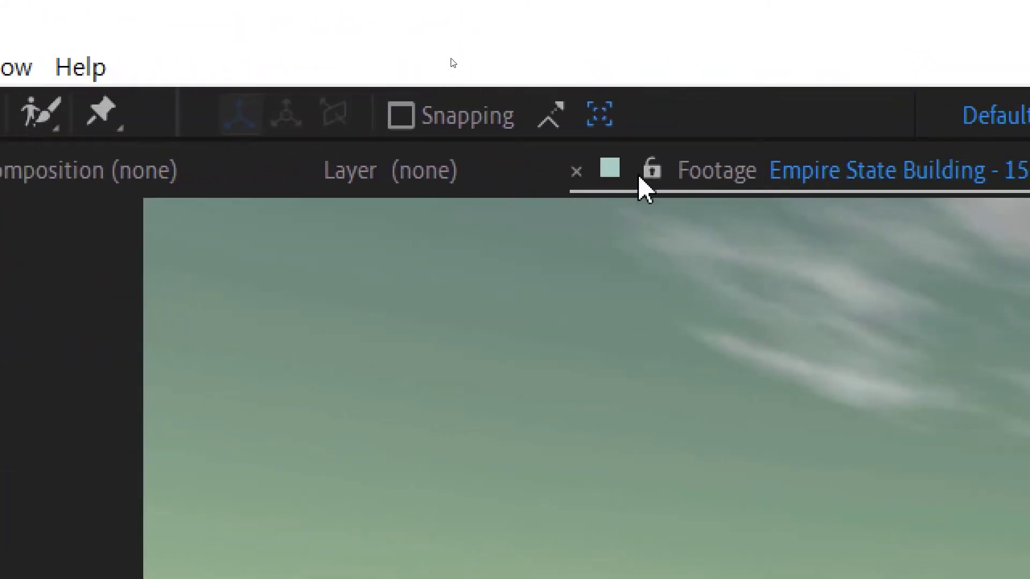
{"action": "left_click", "coordinate": [578, 173]}
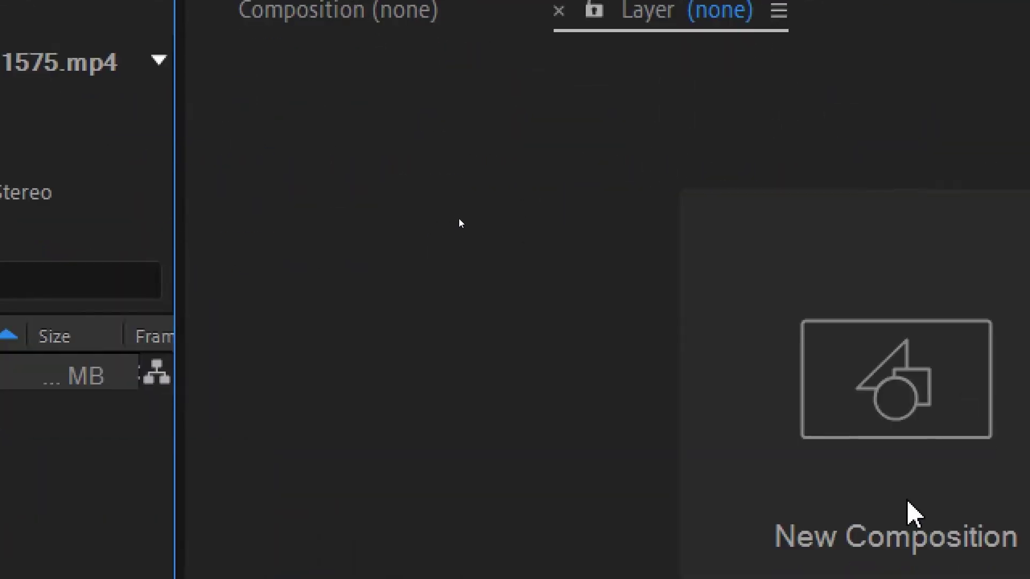
Start a new composition and set its width to 1920 px with the aspect ratio locked to 16:9
{"action": "left_click", "coordinate": [870, 407]}
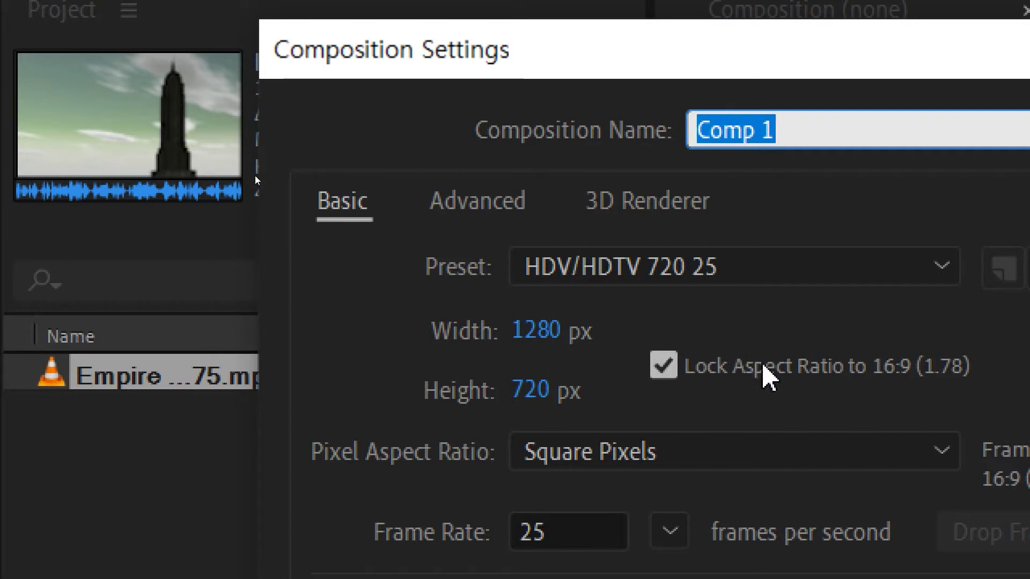
{"action": "left_click", "coordinate": [537, 331]}
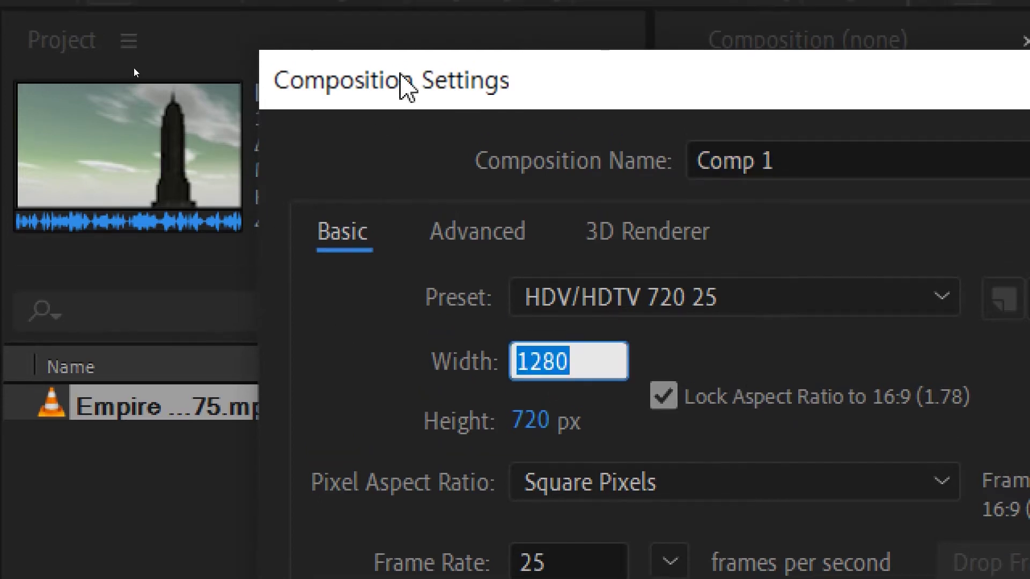
{"action": "left_click_drag", "start_coordinate": [509, 93], "coordinate": [602, 75]}
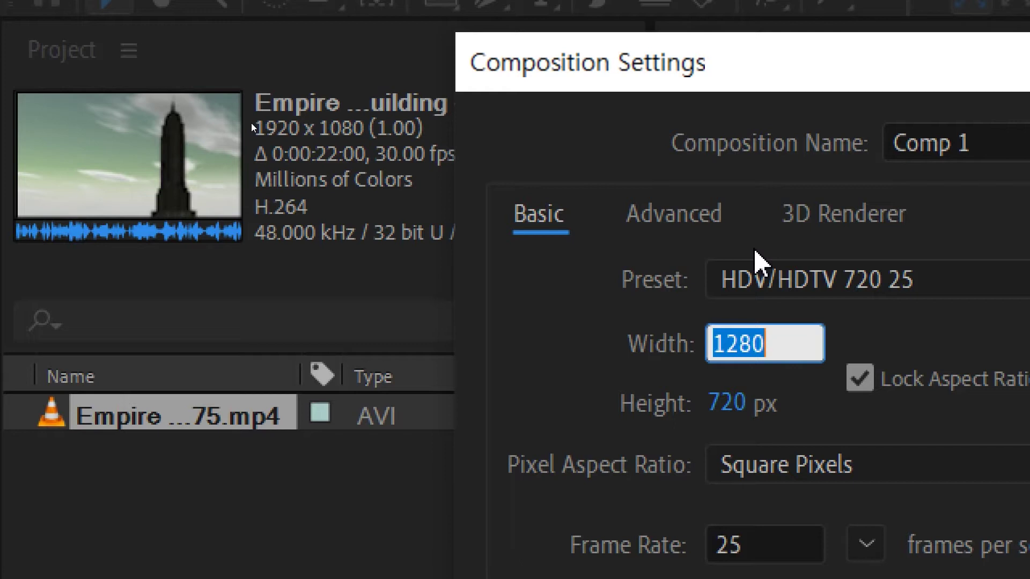
{"action": "type", "text": "1920"}
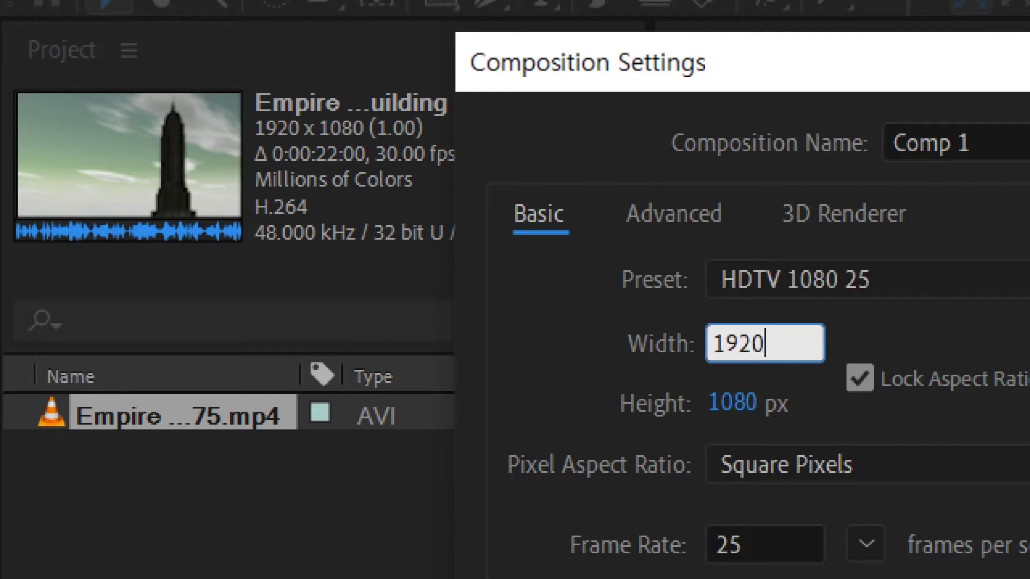
{"action": "left_click", "coordinate": [907, 351]}
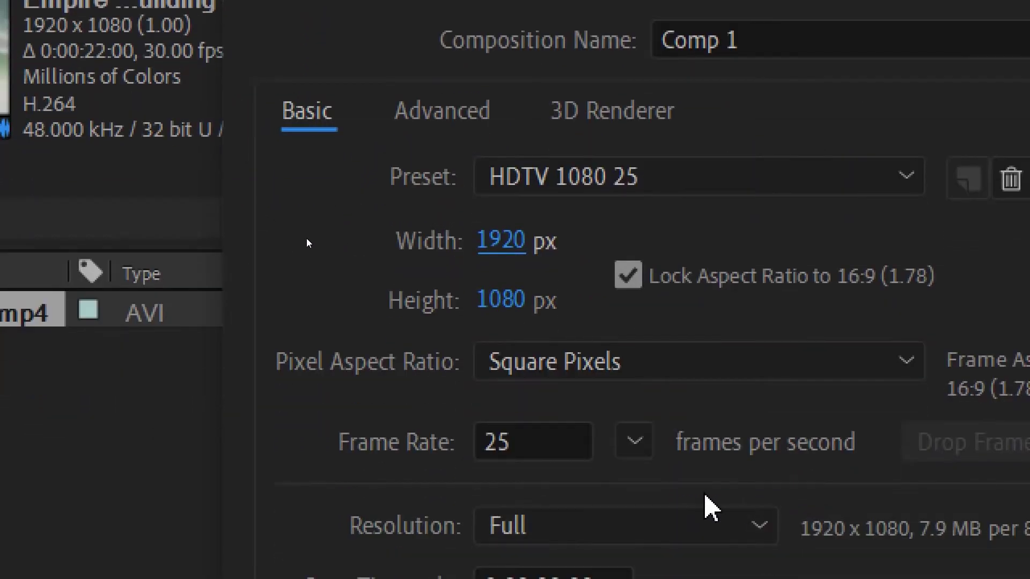
Set the frame rate to 30 and the duration to 0:00:22:00, and create the composition
{"action": "left_click", "coordinate": [634, 441]}
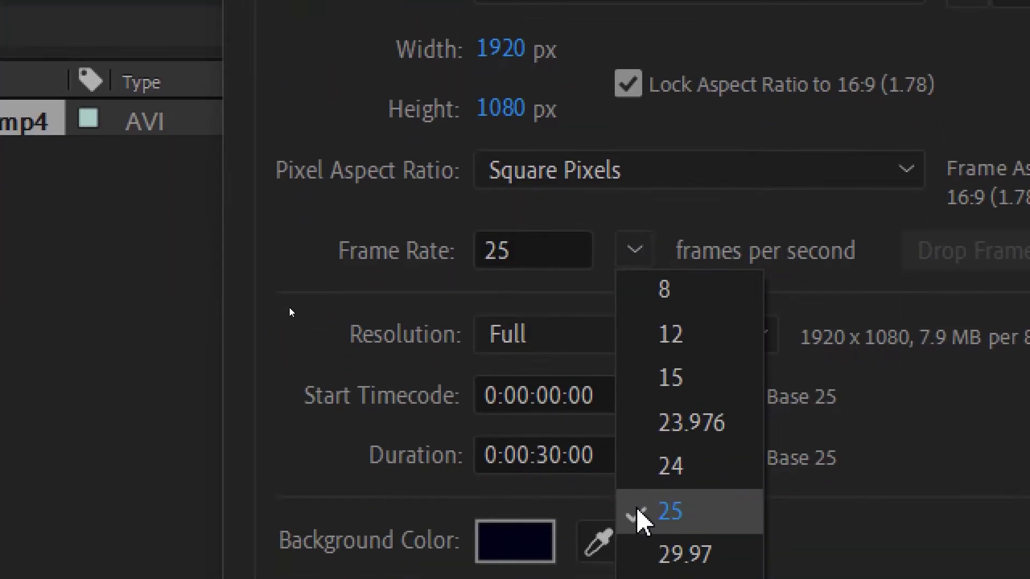
{"action": "left_click", "coordinate": [689, 533]}
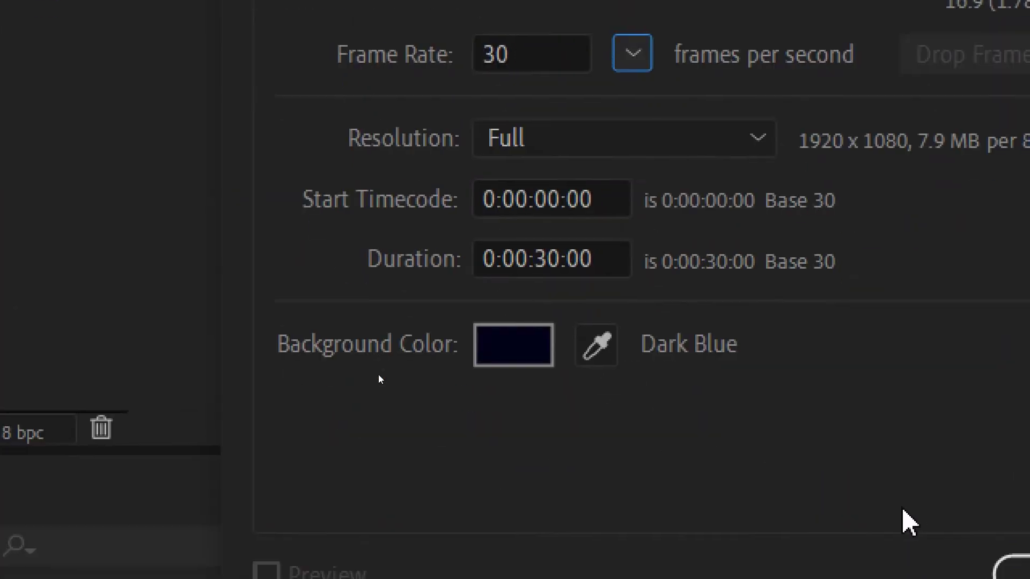
{"action": "left_click", "coordinate": [539, 241]}
{"action": "double_click", "coordinate": [539, 241]}
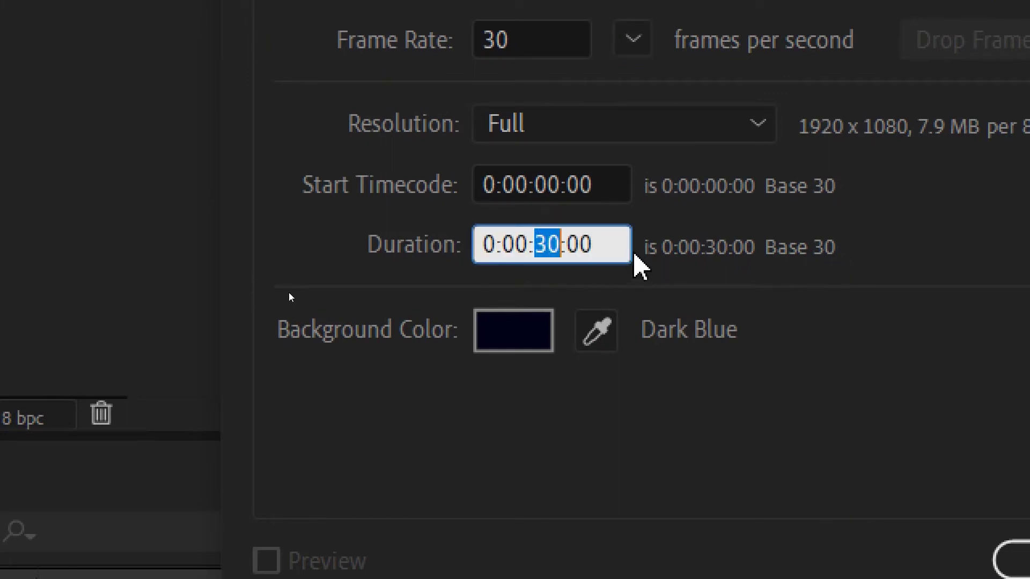
{"action": "type", "text": "22"}
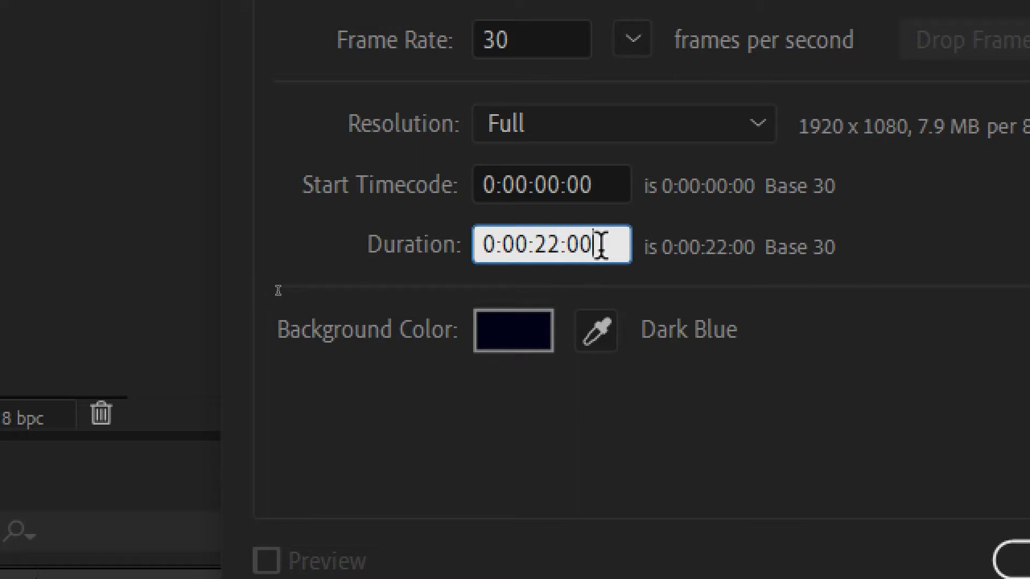
{"action": "left_click", "coordinate": [904, 328]}
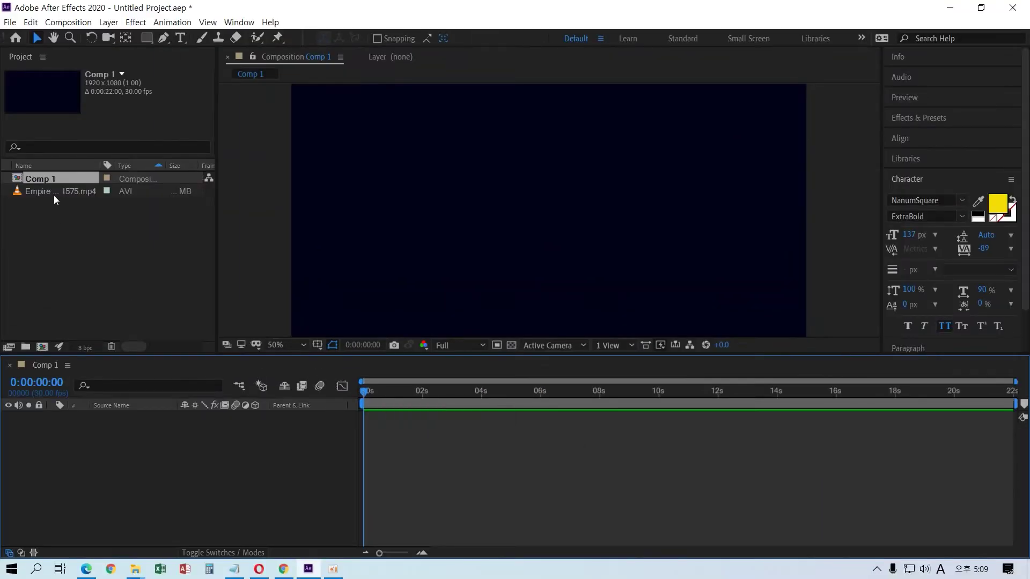
Add the Empire State Building clip to the Comp 1 timeline and fit the whole frame in the composition viewer
{"action": "left_click", "coordinate": [43, 193]}
{"action": "left_click_drag", "start_coordinate": [40, 192], "coordinate": [86, 433]}
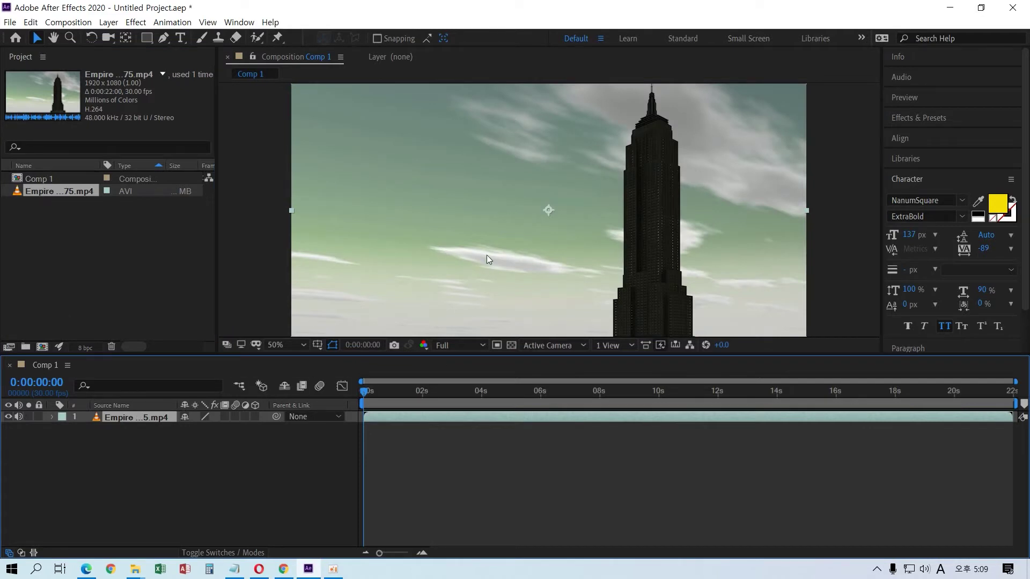
{"action": "key", "text": "comma"}
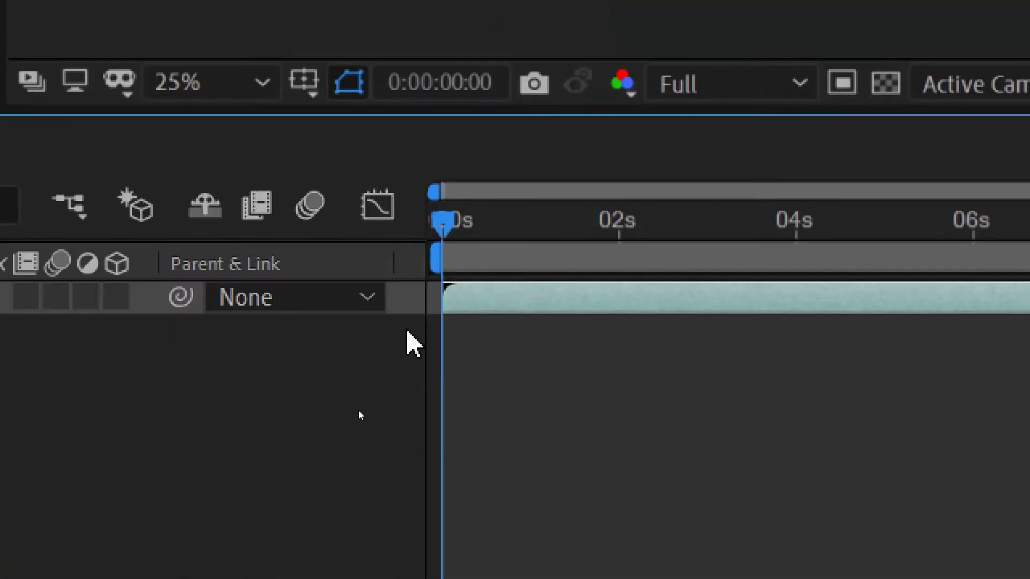
{"action": "left_click_drag", "start_coordinate": [453, 217], "coordinate": [449, 220]}
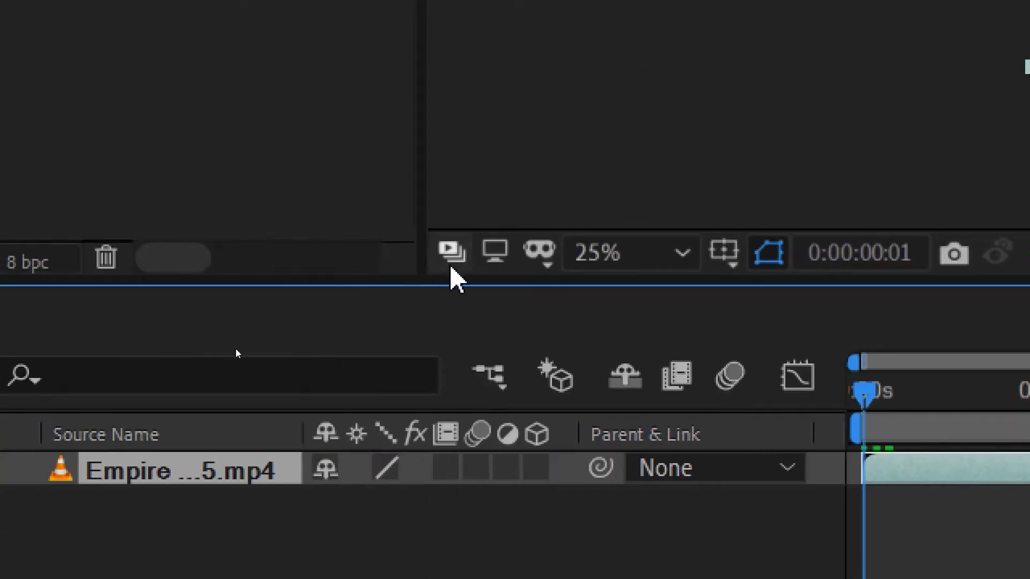
{"action": "left_click", "coordinate": [624, 267]}
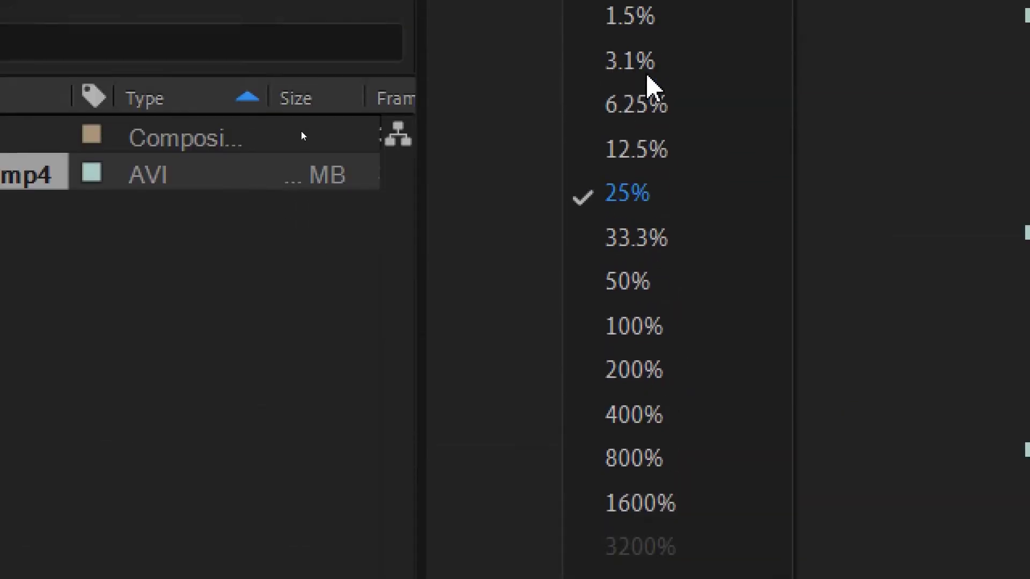
{"action": "left_click", "coordinate": [657, 161]}
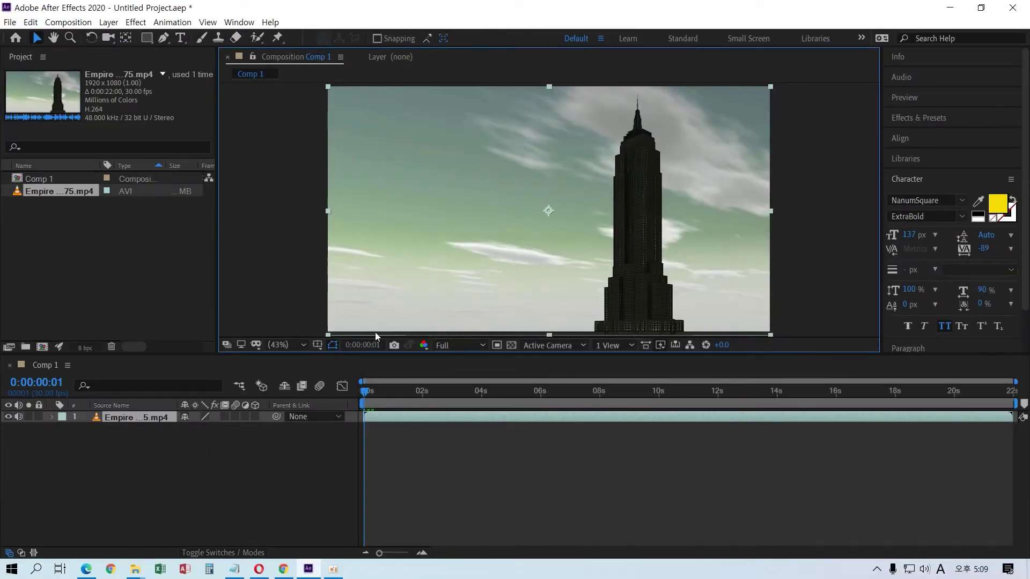
At 0:00:03:04, add a text layer reading "ABCD EFG" over the sky beside the building
{"action": "left_click_drag", "start_coordinate": [369, 393], "coordinate": [456, 371]}
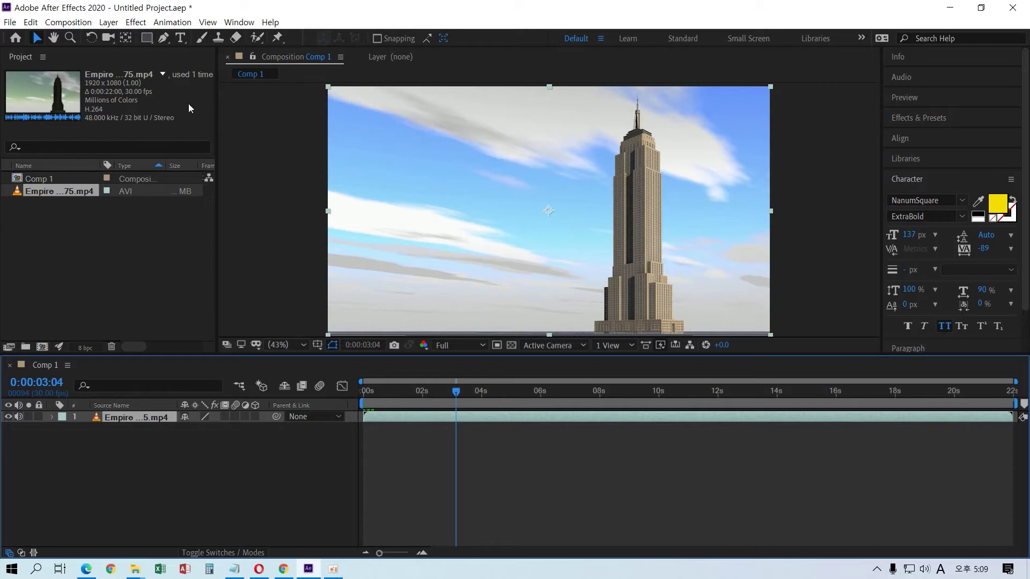
{"action": "left_click", "coordinate": [180, 38]}
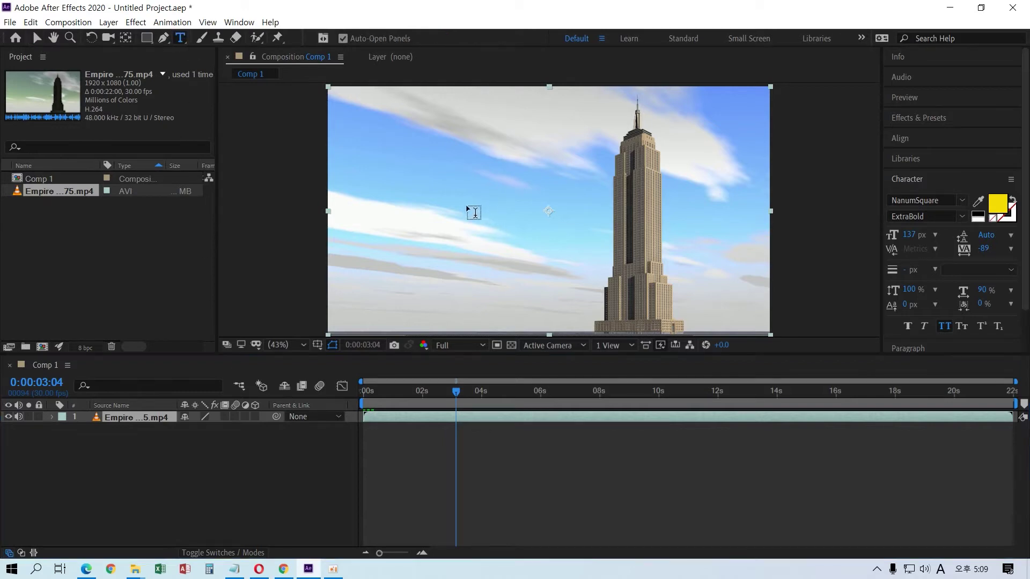
{"action": "left_click", "coordinate": [464, 212]}
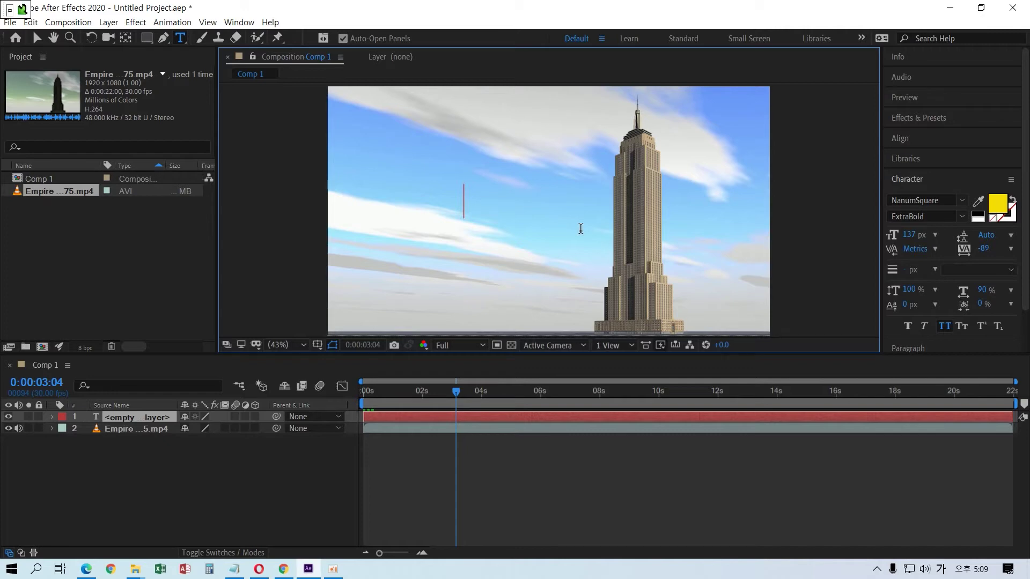
{"action": "type", "text": "뭄ㅇㄻ"}
{"action": "key", "text": "ctrl+a"}
{"action": "key", "text": "Hangul"}
{"action": "type", "text": "ABCDEFG"}
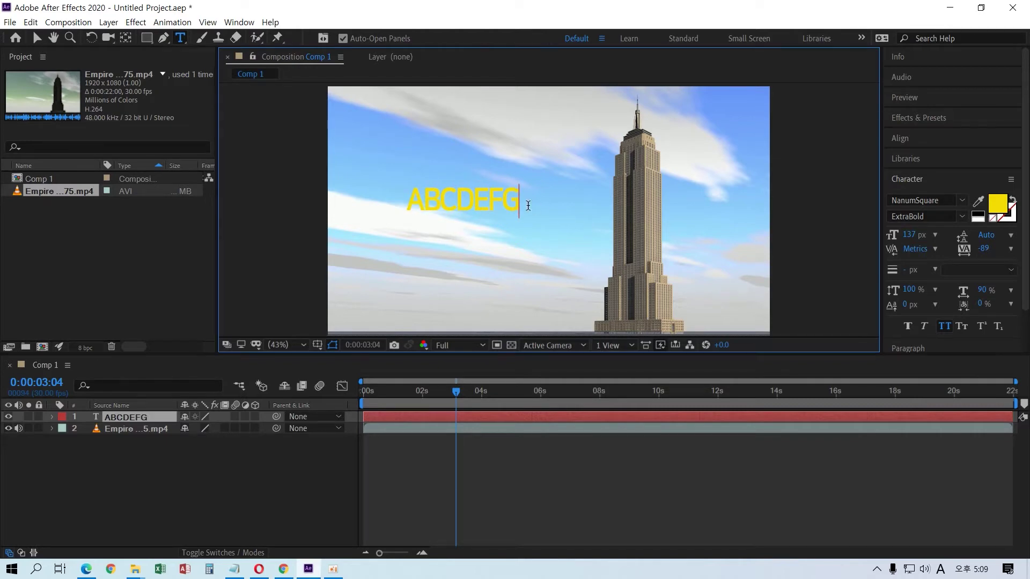
{"action": "left_click", "coordinate": [474, 199]}
{"action": "left_click", "coordinate": [36, 38]}
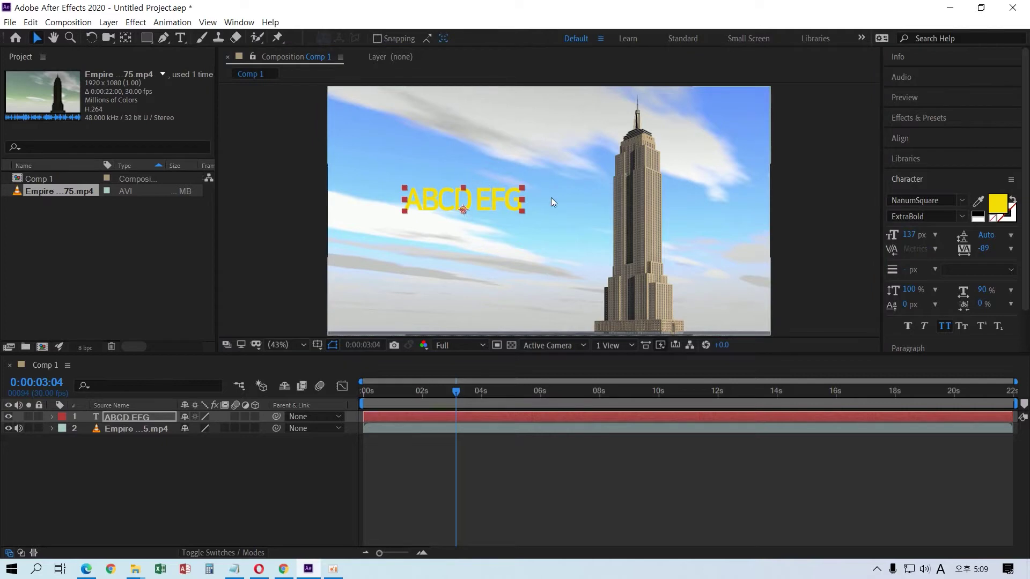
Set the text's font size to 217 px and move the text across the building
{"action": "left_click_drag", "start_coordinate": [909, 235], "coordinate": [948, 243]}
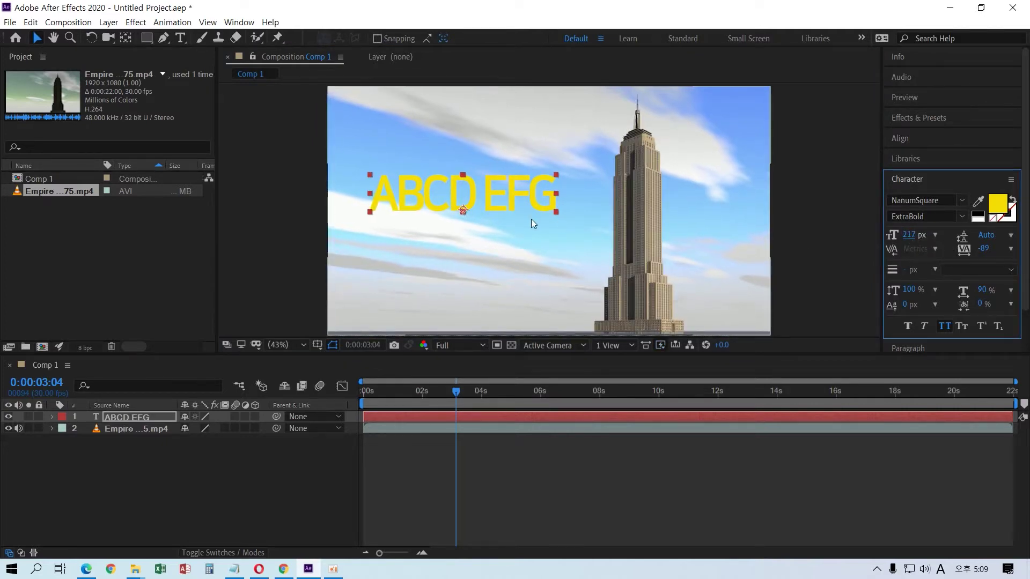
{"action": "left_click_drag", "start_coordinate": [459, 191], "coordinate": [644, 209]}
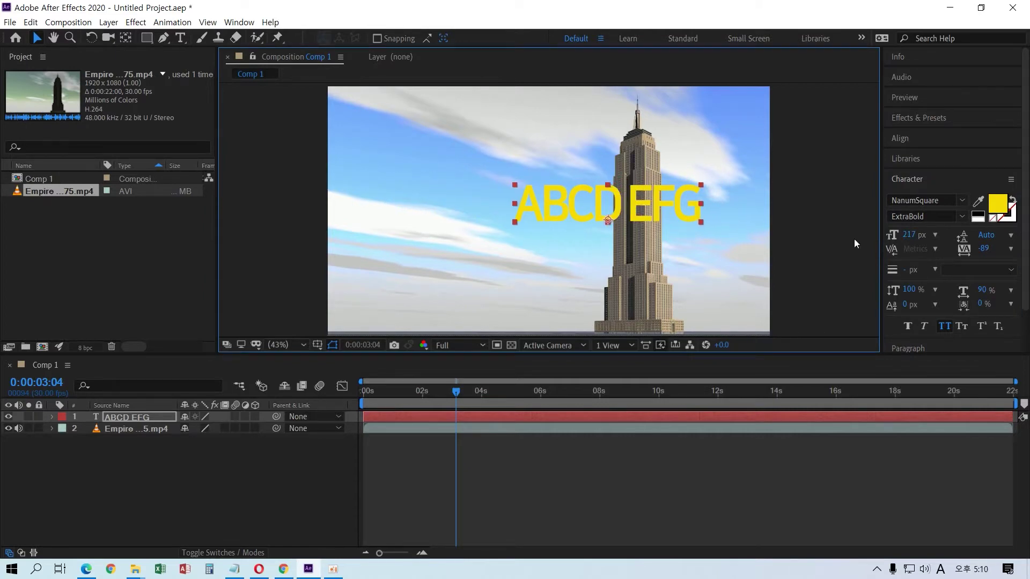
Change the text's fill color to white and set its font size to 302 px
{"action": "left_click", "coordinate": [998, 205]}
{"action": "left_click_drag", "start_coordinate": [316, 198], "coordinate": [296, 187]}
{"action": "left_click", "coordinate": [560, 191]}
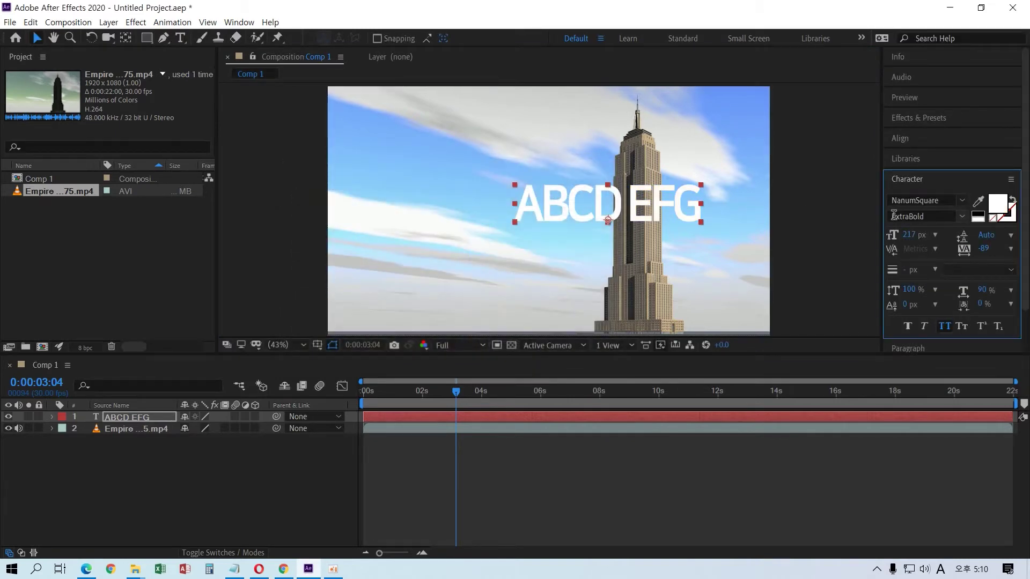
{"action": "left_click_drag", "start_coordinate": [911, 242], "coordinate": [955, 223]}
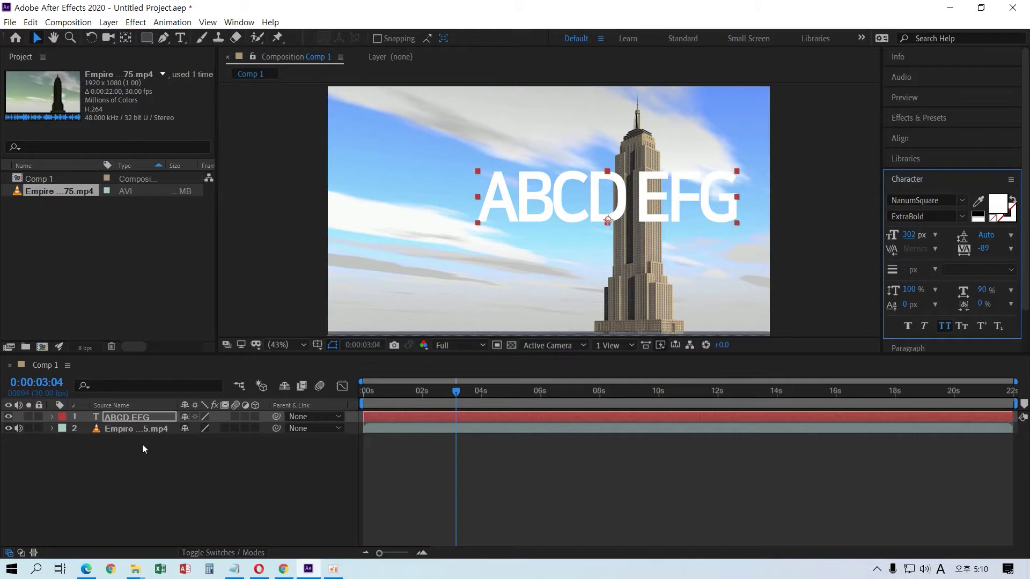
Pre-compose the ABCD EFG text layer as "ani_ABCD", moving all attributes into the new composition
{"action": "left_click", "coordinate": [142, 417]}
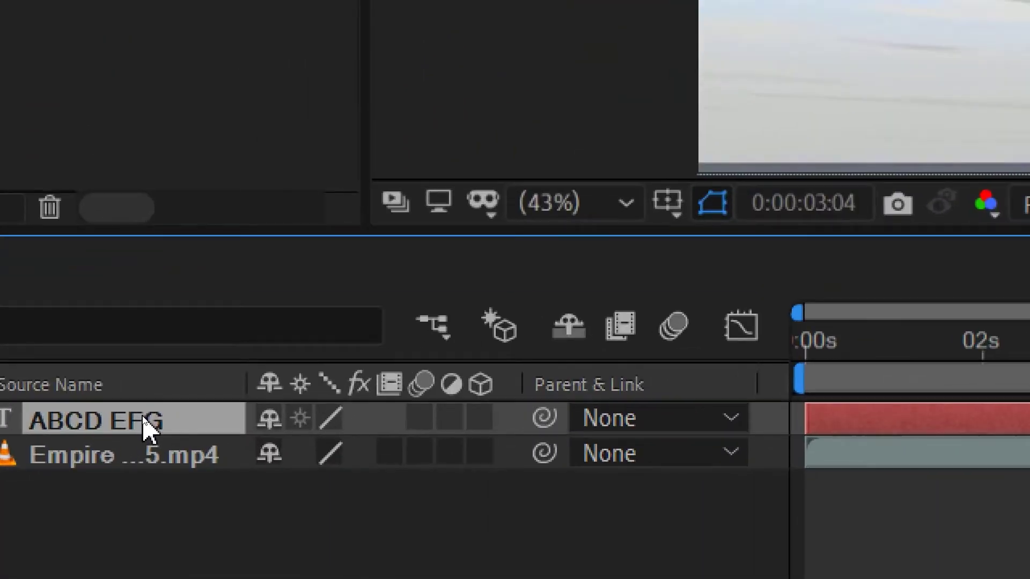
{"action": "right_click", "coordinate": [143, 418]}
{"action": "mouse_move", "coordinate": [264, 96]}
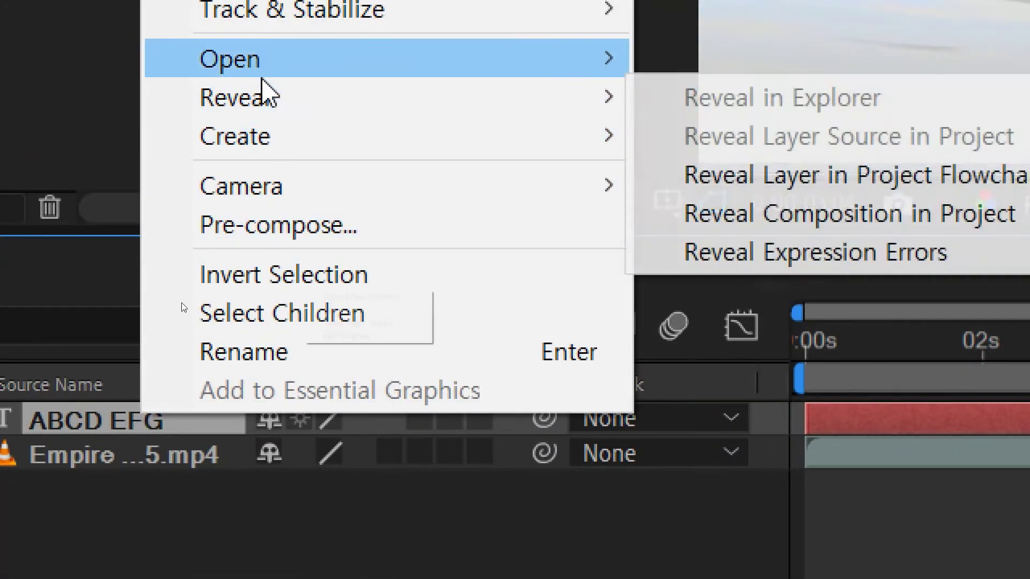
{"action": "left_click", "coordinate": [260, 224]}
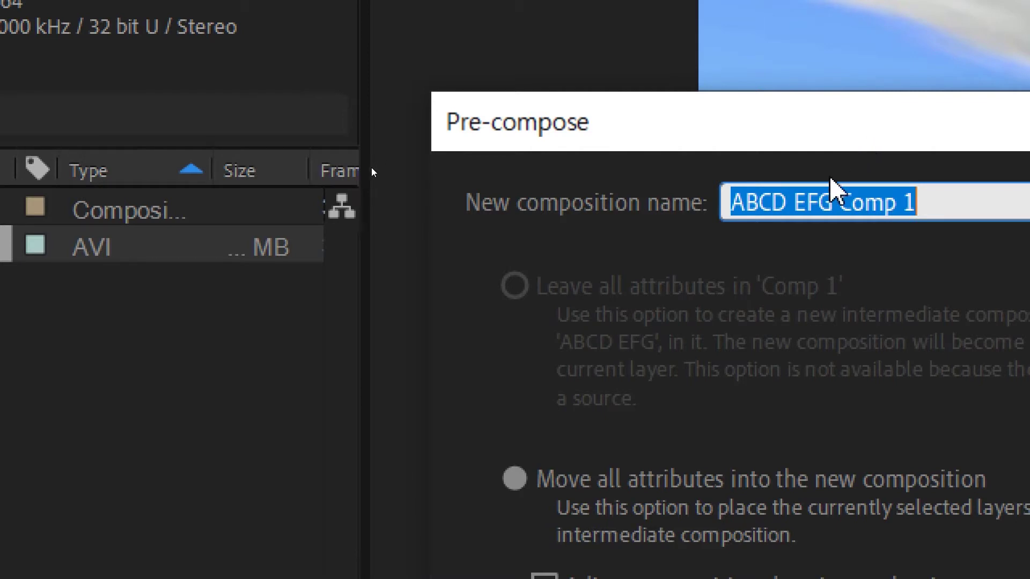
{"action": "left_click", "coordinate": [807, 199]}
{"action": "left_click_drag", "start_coordinate": [787, 200], "coordinate": [907, 185]}
{"action": "key", "text": "BackSpace"}
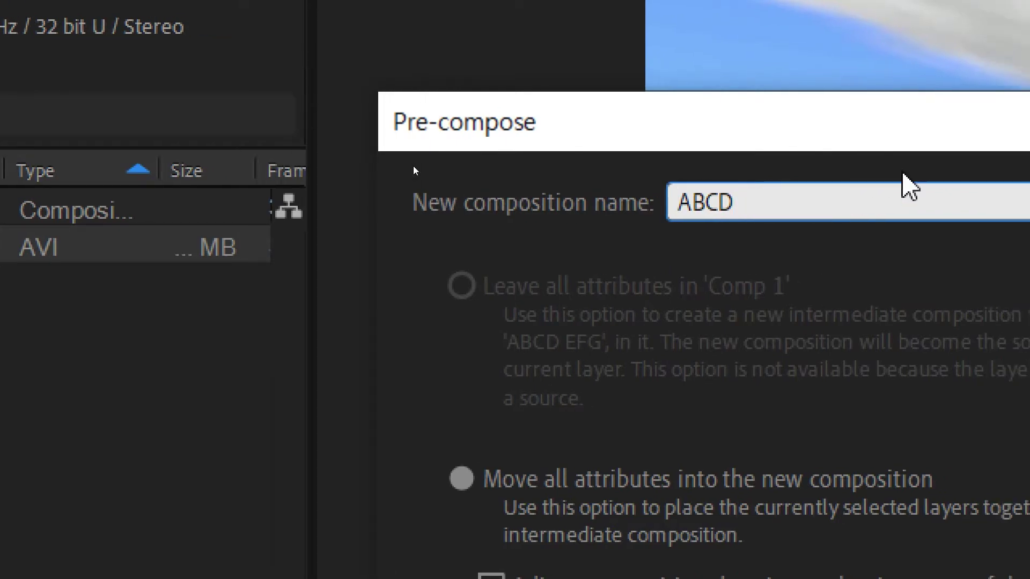
{"action": "key", "text": "Home"}
{"action": "type", "text": "c"}
{"action": "key", "text": "BackSpace"}
{"action": "type", "text": "ani_"}
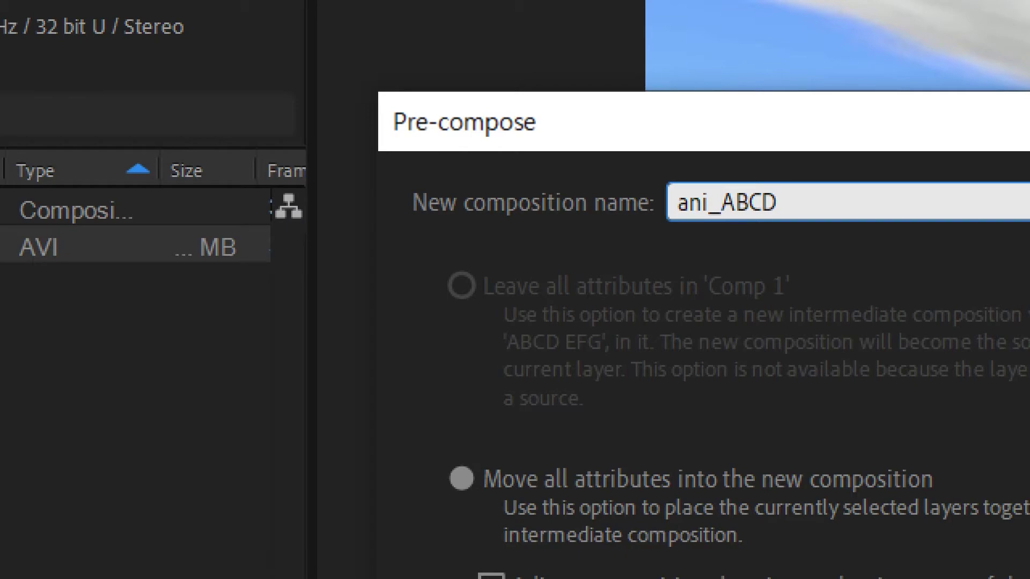
{"action": "key", "text": "Return"}
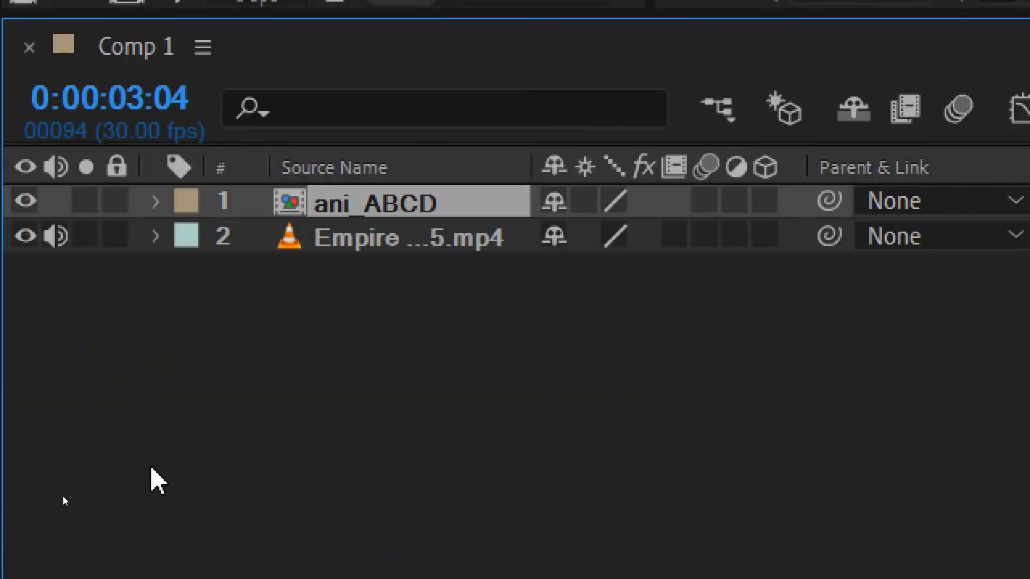
Open the ani_ABCD composition and select its ABCD EFG text layer
{"action": "double_click", "coordinate": [290, 209]}
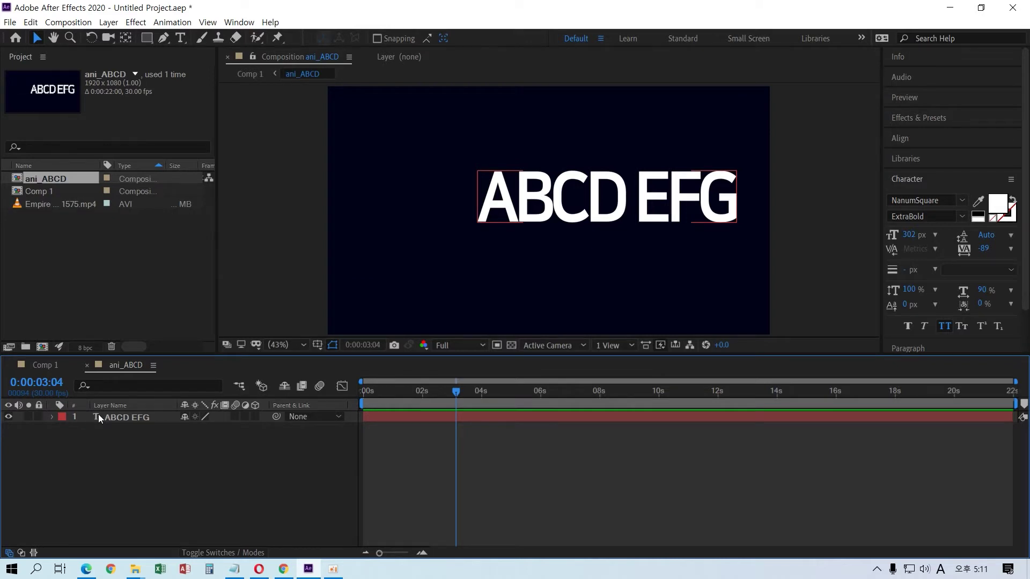
{"action": "left_click", "coordinate": [556, 217]}
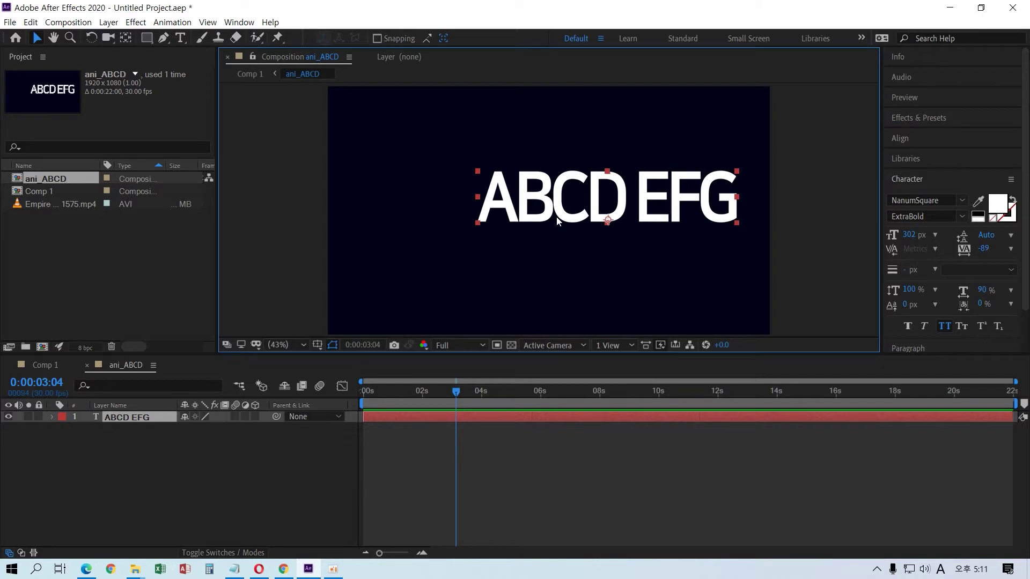
Move the ABCD EFG text to about 686.6, 579.6, view the layer's Transform properties and select its Text group
{"action": "left_click_drag", "start_coordinate": [562, 218], "coordinate": [437, 202]}
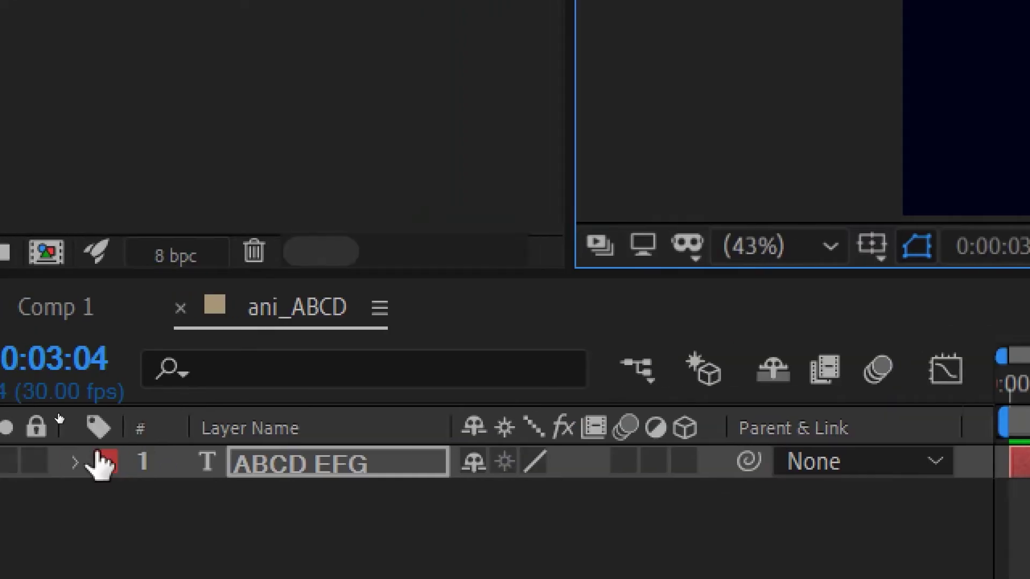
{"action": "left_click", "coordinate": [75, 462]}
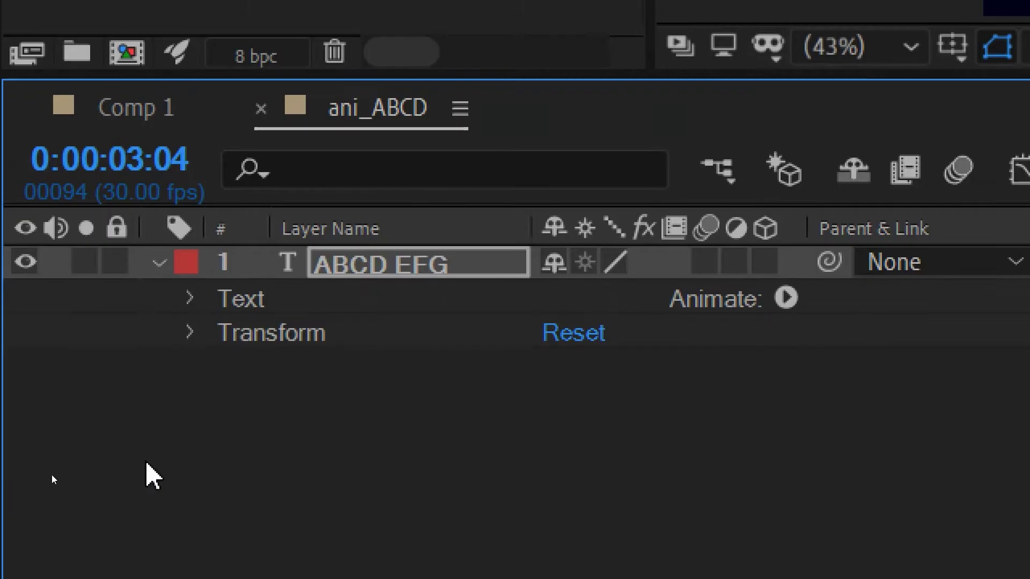
{"action": "left_click", "coordinate": [190, 334]}
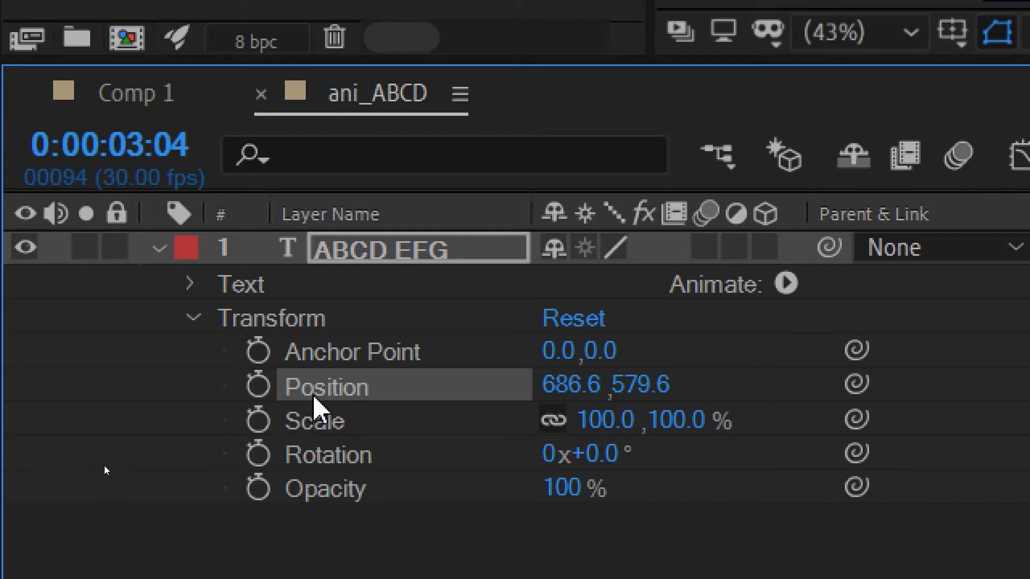
{"action": "left_click", "coordinate": [213, 314]}
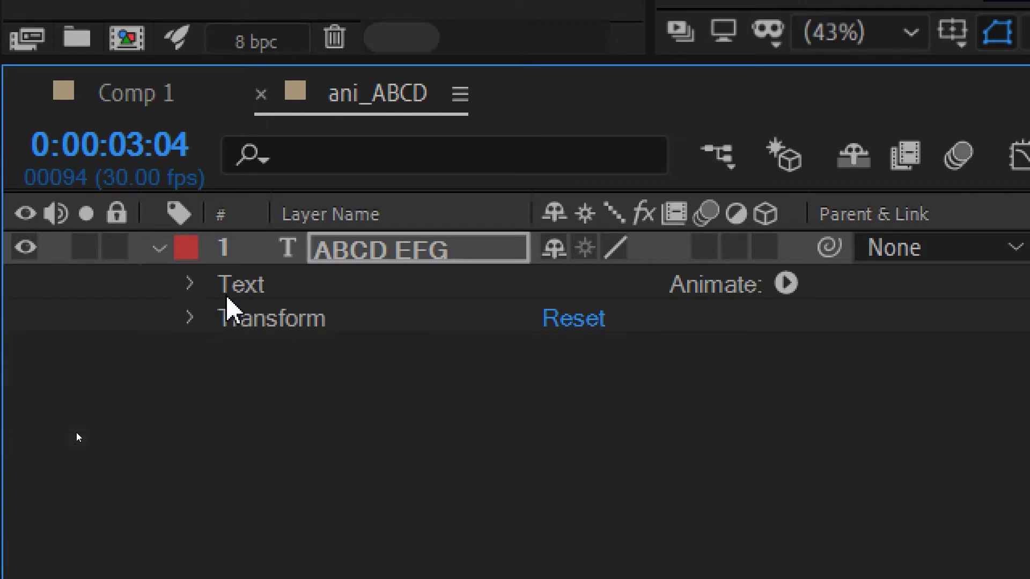
{"action": "left_click", "coordinate": [261, 283]}
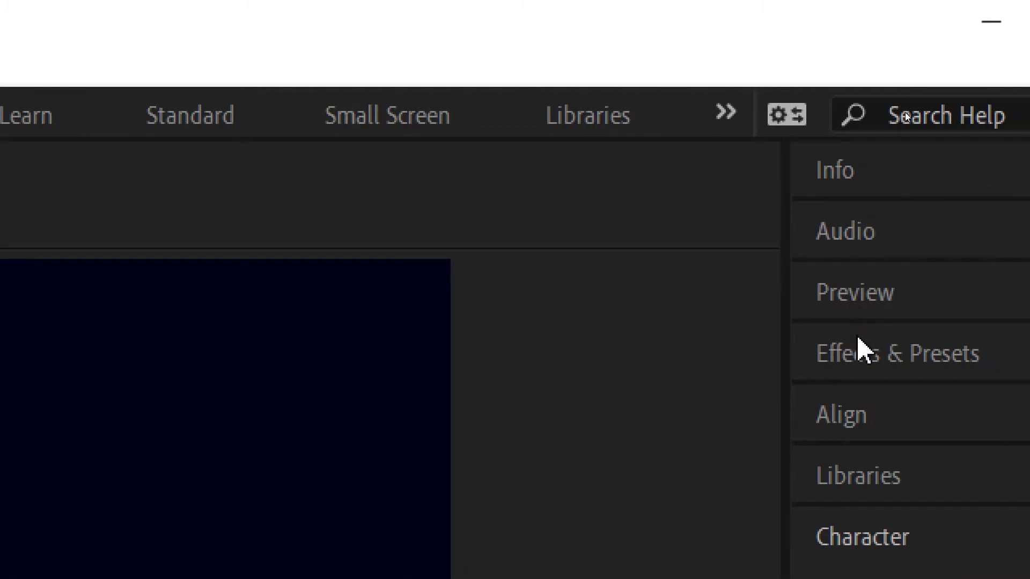
Expand the Text animation presets down to the 3D Text folder
{"action": "left_click", "coordinate": [858, 349]}
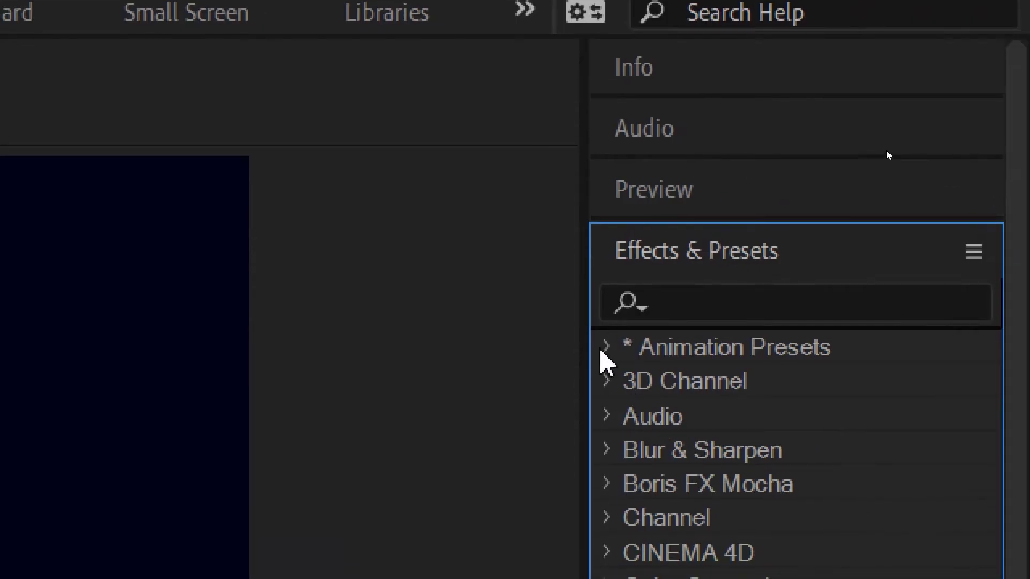
{"action": "left_click", "coordinate": [603, 349]}
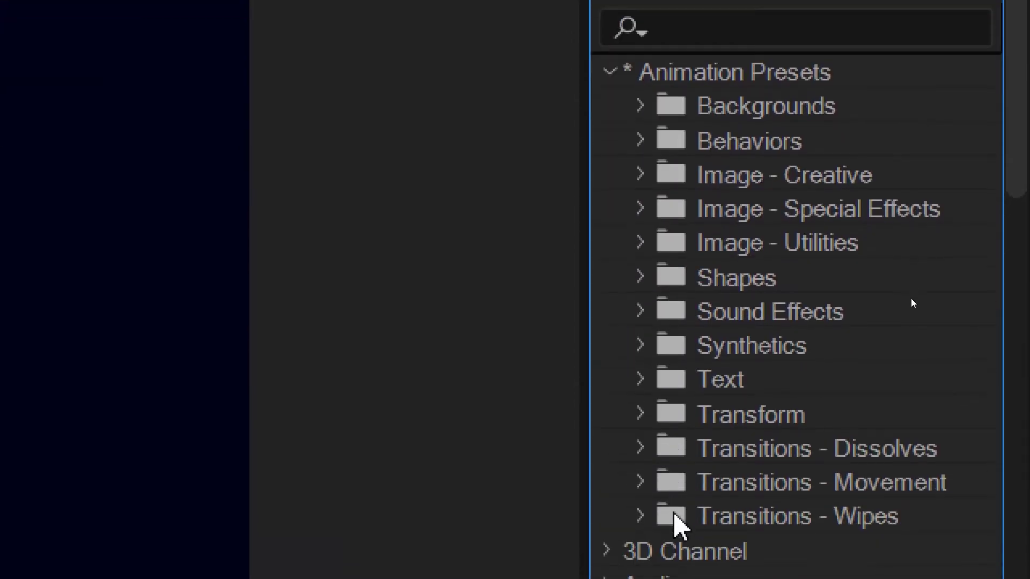
{"action": "left_click", "coordinate": [640, 379]}
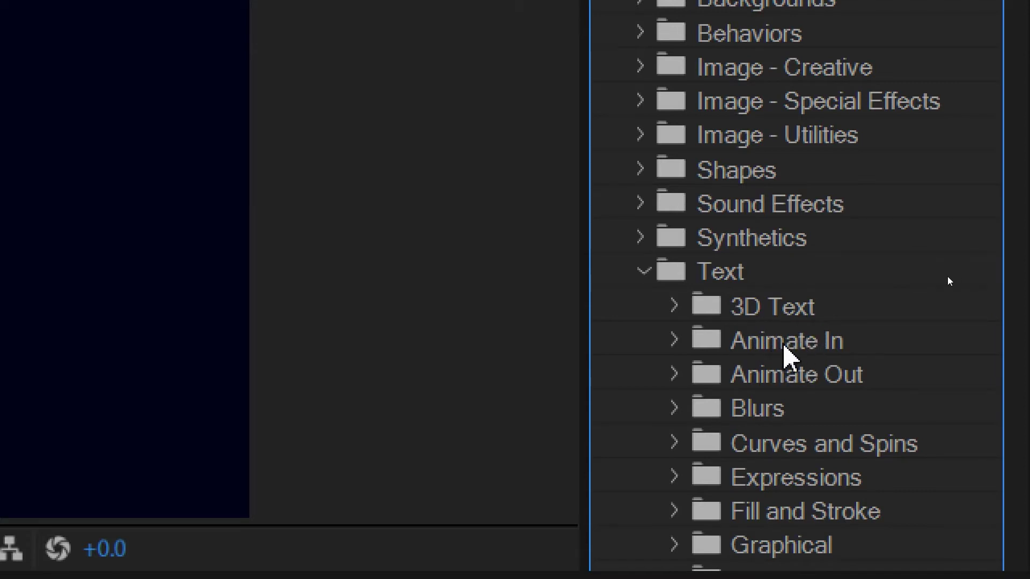
{"action": "left_click", "coordinate": [674, 308]}
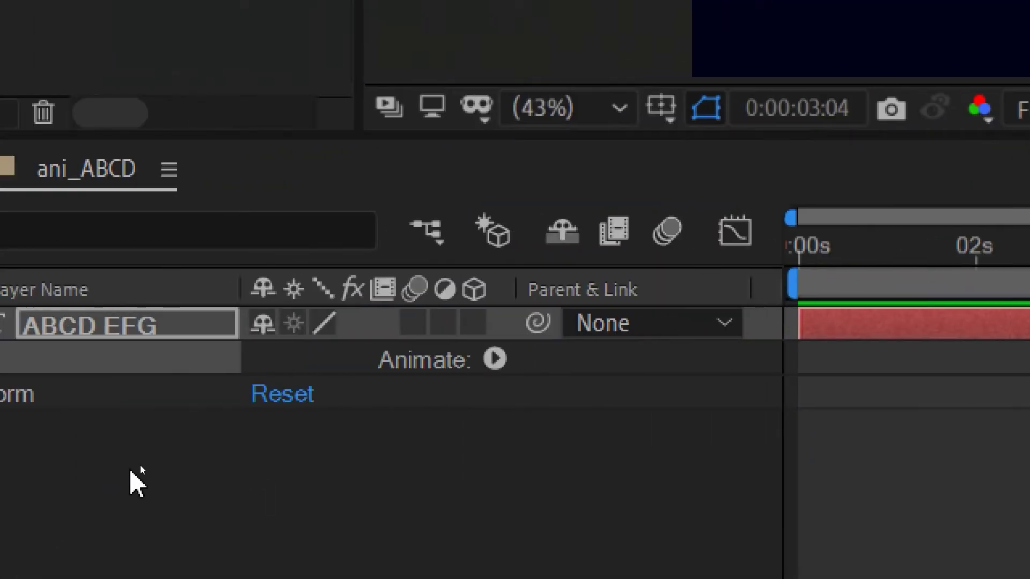
Make the ABCD EFG layer 3D and widen the Effects & Presets area to fit the full preset names
{"action": "left_click", "coordinate": [474, 325]}
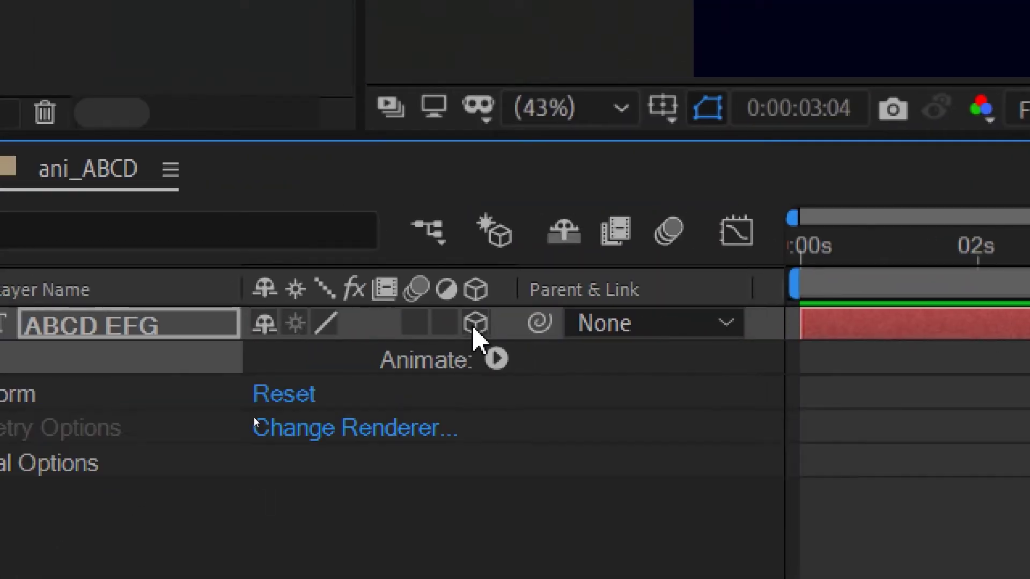
{"action": "left_click_drag", "start_coordinate": [1029, 104], "coordinate": [1029, 361]}
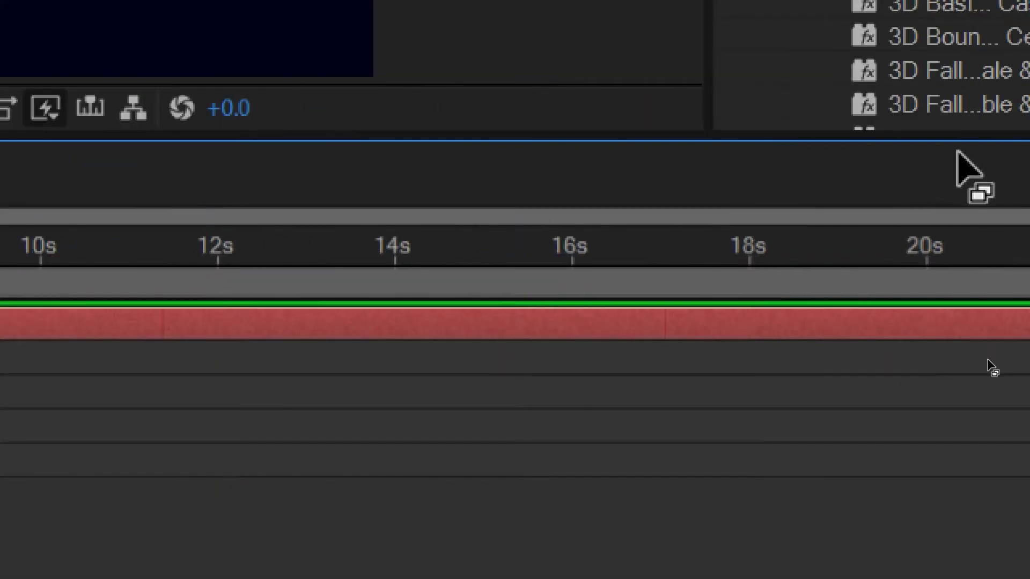
{"action": "left_click_drag", "start_coordinate": [957, 153], "coordinate": [1029, 322]}
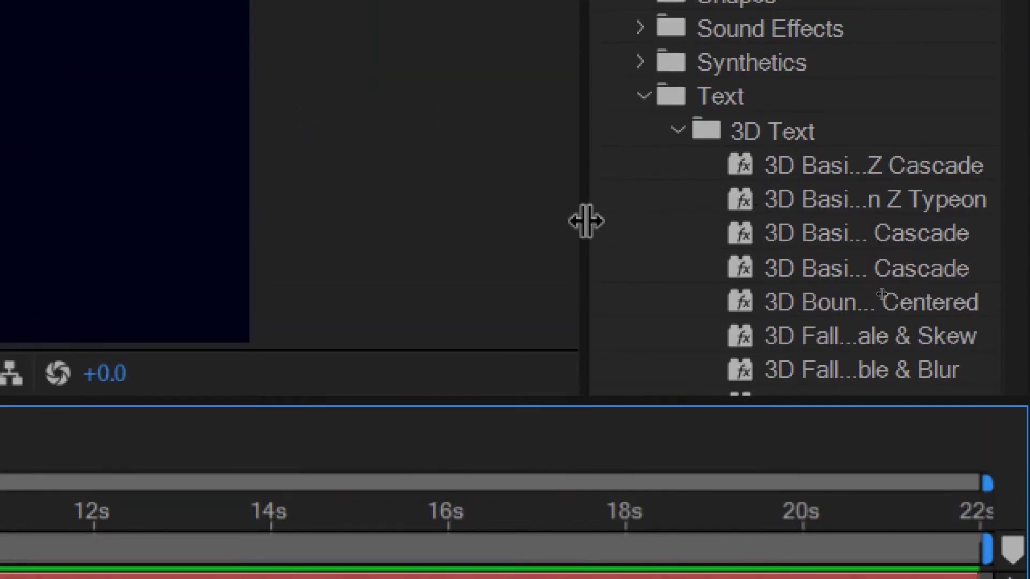
{"action": "left_click_drag", "start_coordinate": [586, 220], "coordinate": [393, 236]}
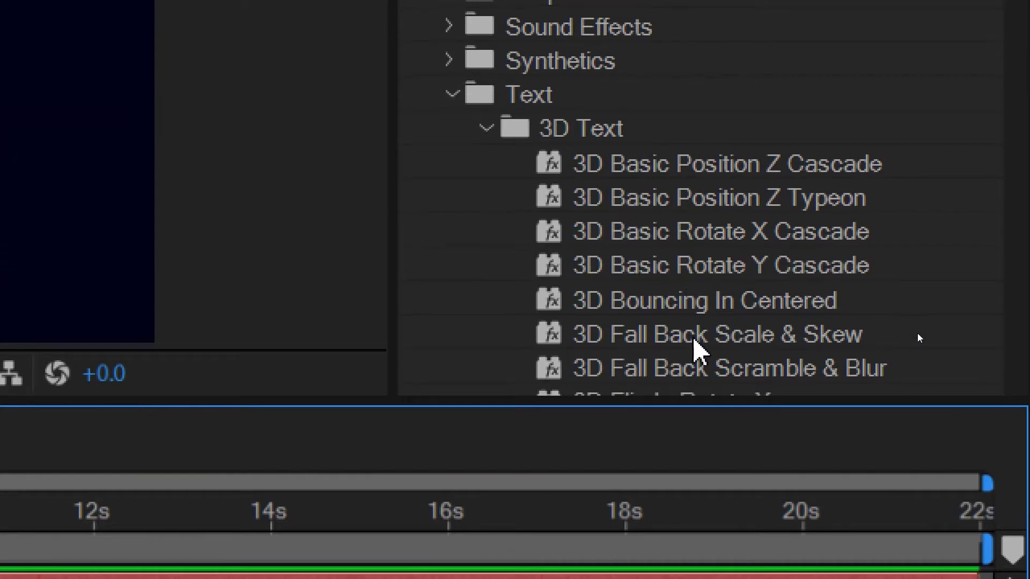
Look through the list of 3D Text animation presets from 3D Basic Position Z Cascade to 3D Spiral Rotate In by Line
{"action": "scroll", "coordinate": [746, 348], "scroll_direction": "down", "scroll_amount": 3}
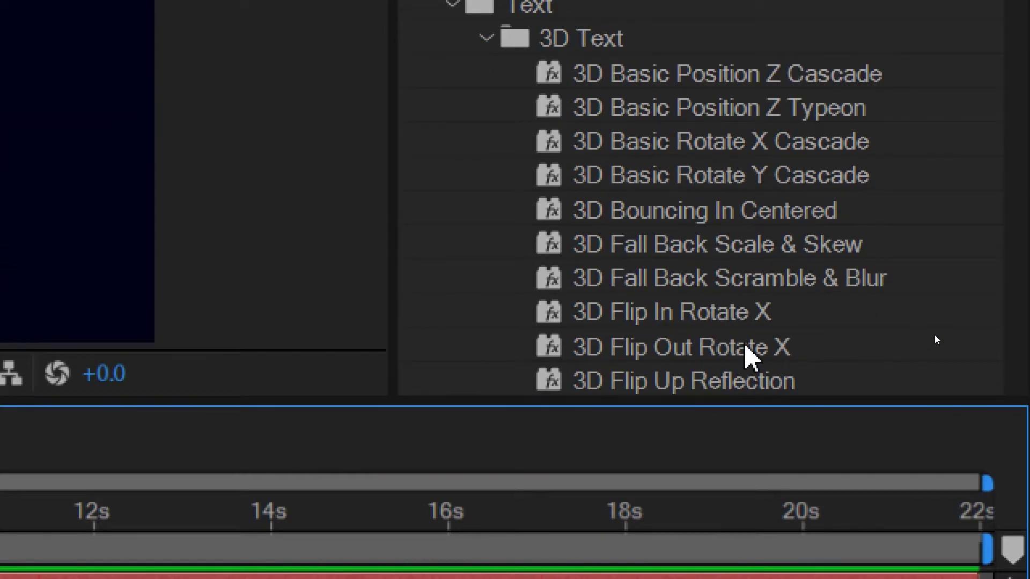
{"action": "scroll", "coordinate": [746, 349], "scroll_direction": "down", "scroll_amount": 3}
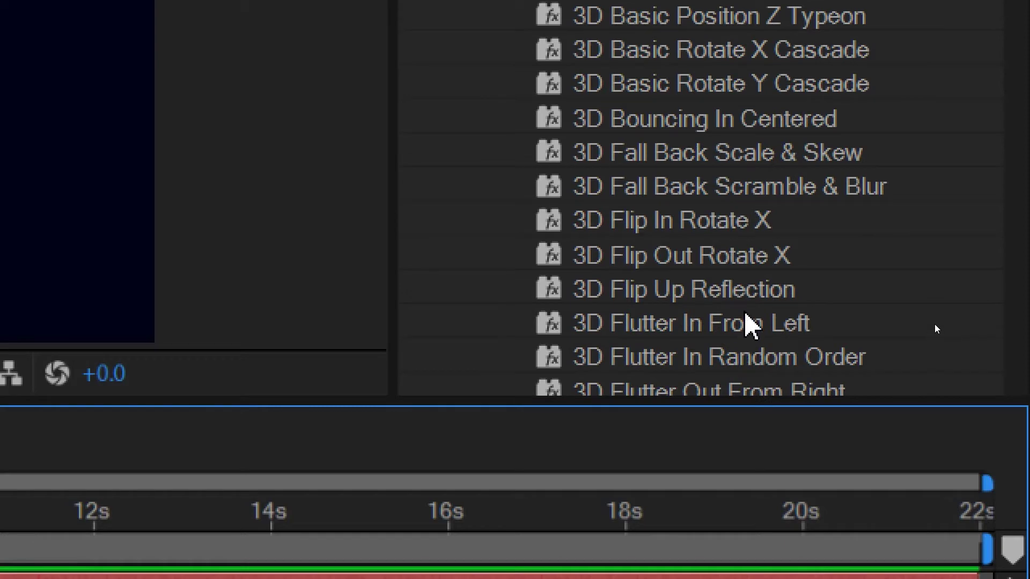
{"action": "scroll", "coordinate": [746, 322], "scroll_direction": "down", "scroll_amount": 6}
{"action": "scroll", "coordinate": [746, 321], "scroll_direction": "down", "scroll_amount": 3}
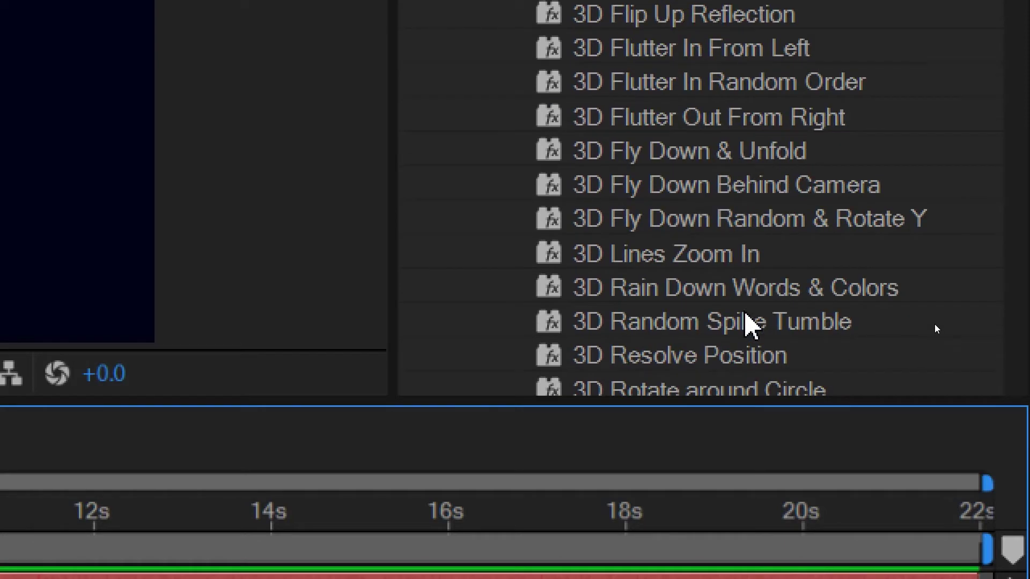
{"action": "scroll", "coordinate": [830, 310], "scroll_direction": "down", "scroll_amount": 3}
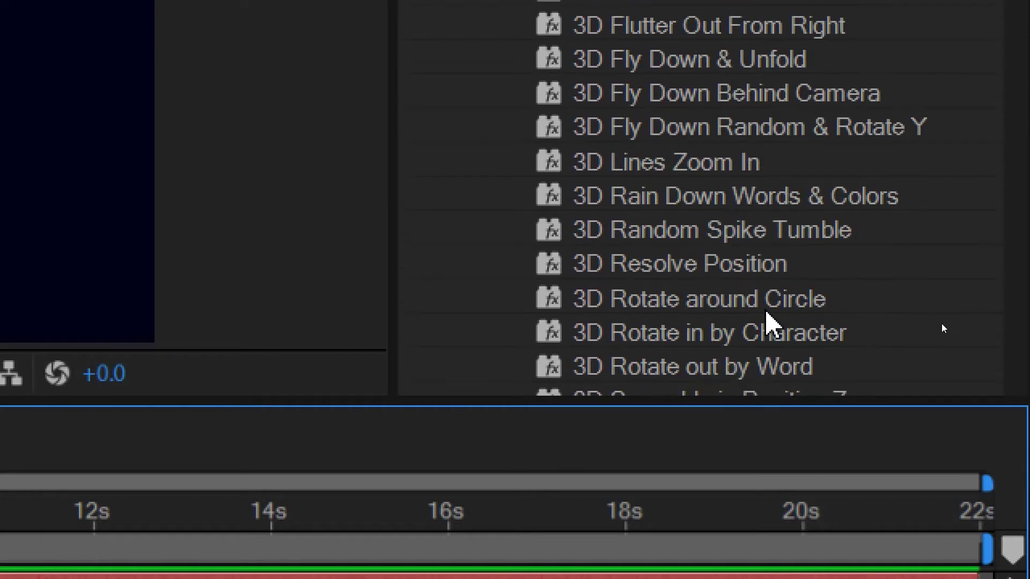
{"action": "scroll", "coordinate": [850, 308], "scroll_direction": "down", "scroll_amount": 3}
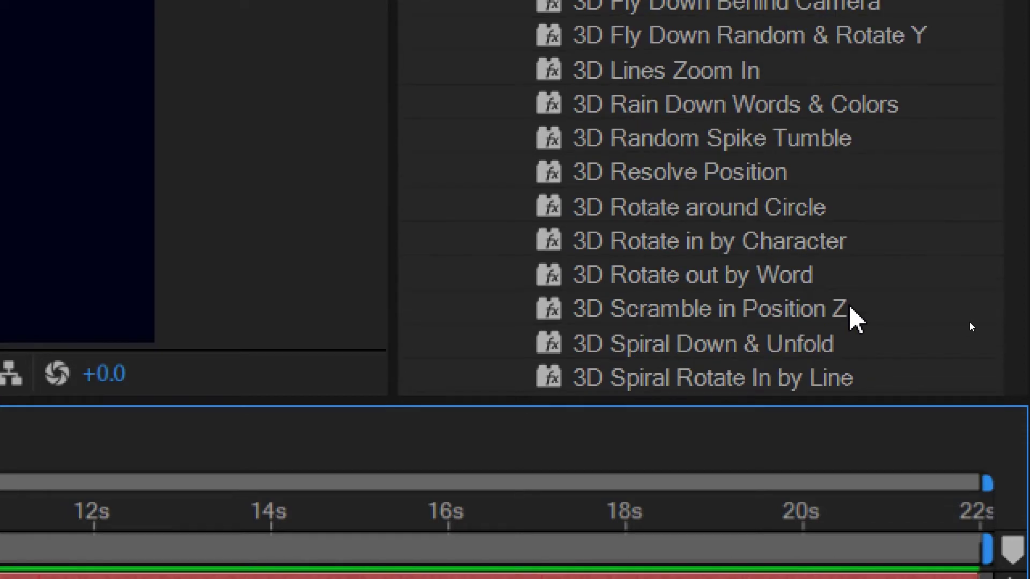
{"action": "scroll", "coordinate": [849, 308], "scroll_direction": "up", "scroll_amount": 9}
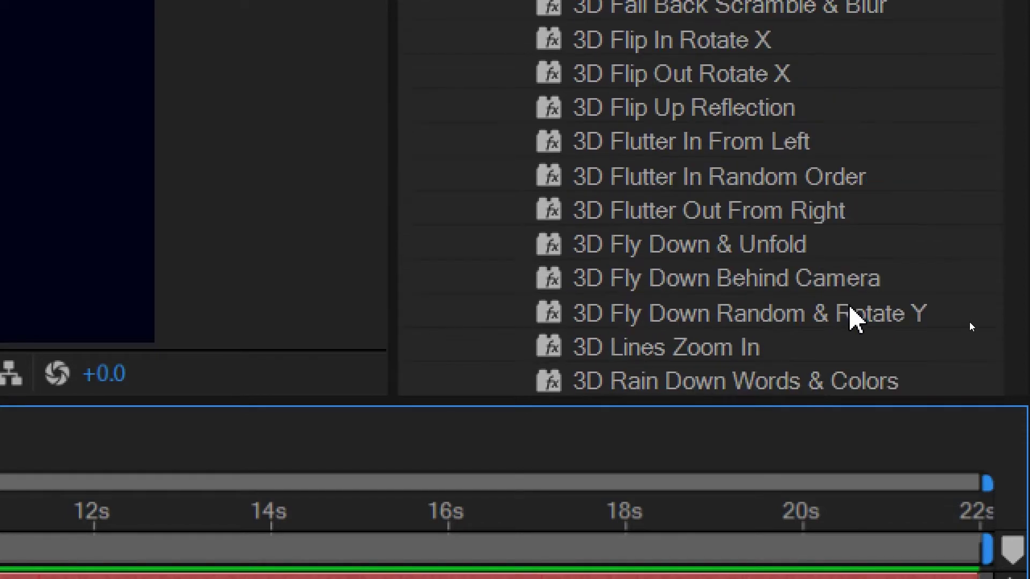
{"action": "scroll", "coordinate": [850, 308], "scroll_direction": "up", "scroll_amount": 3}
{"action": "scroll", "coordinate": [852, 316], "scroll_direction": "up", "scroll_amount": 3}
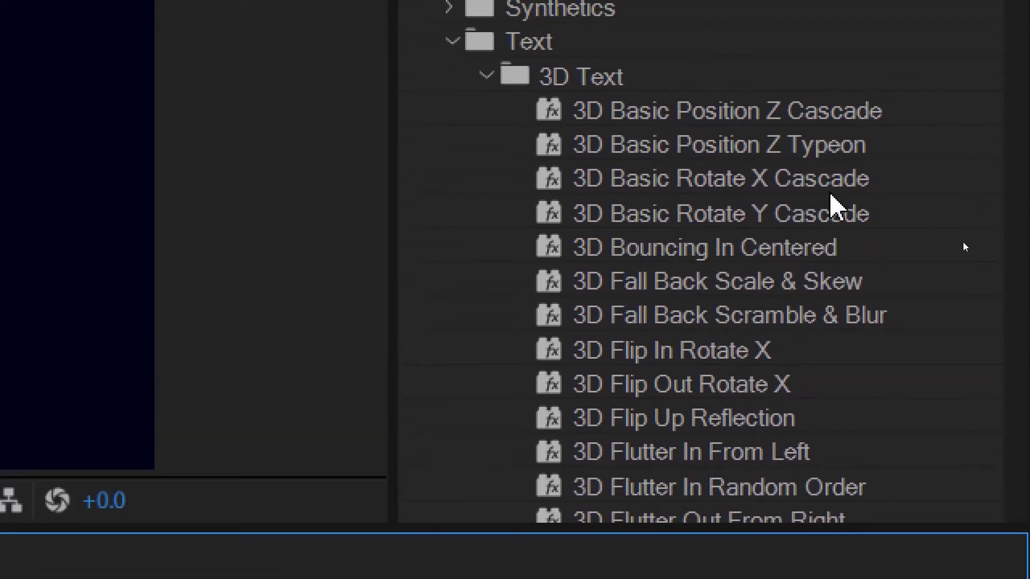
Apply the 3D Rotate around Circle preset to the ABCD EFG layer at 0:00:03:04
{"action": "scroll", "coordinate": [831, 198], "scroll_direction": "down", "scroll_amount": 1}
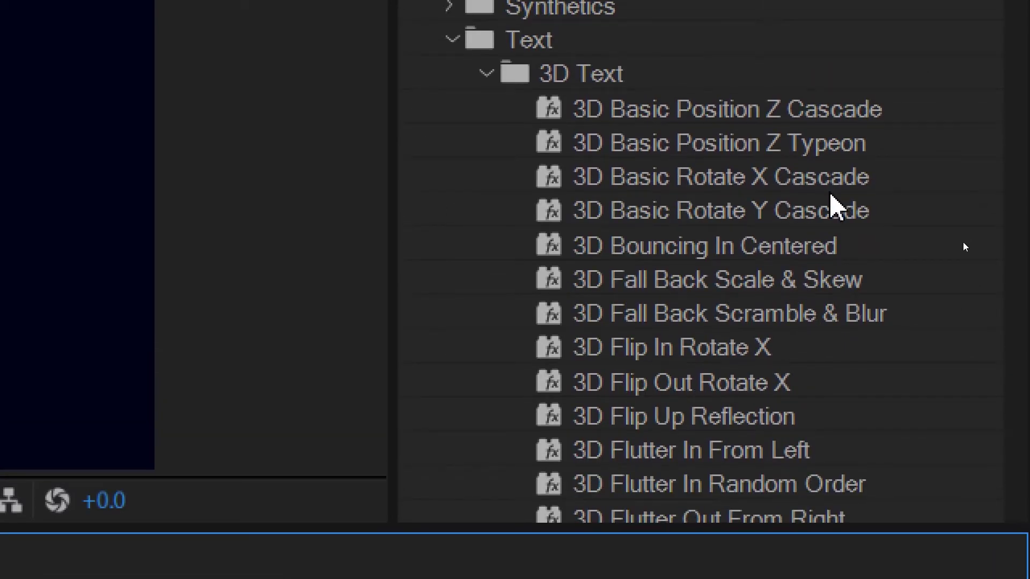
{"action": "scroll", "coordinate": [805, 230], "scroll_direction": "down", "scroll_amount": 6}
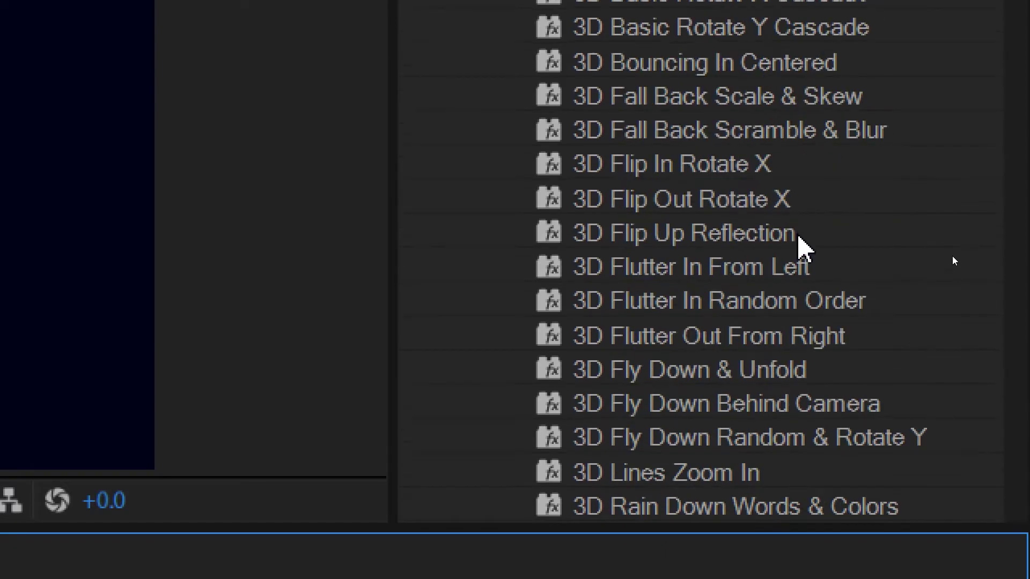
{"action": "scroll", "coordinate": [799, 236], "scroll_direction": "down", "scroll_amount": 8}
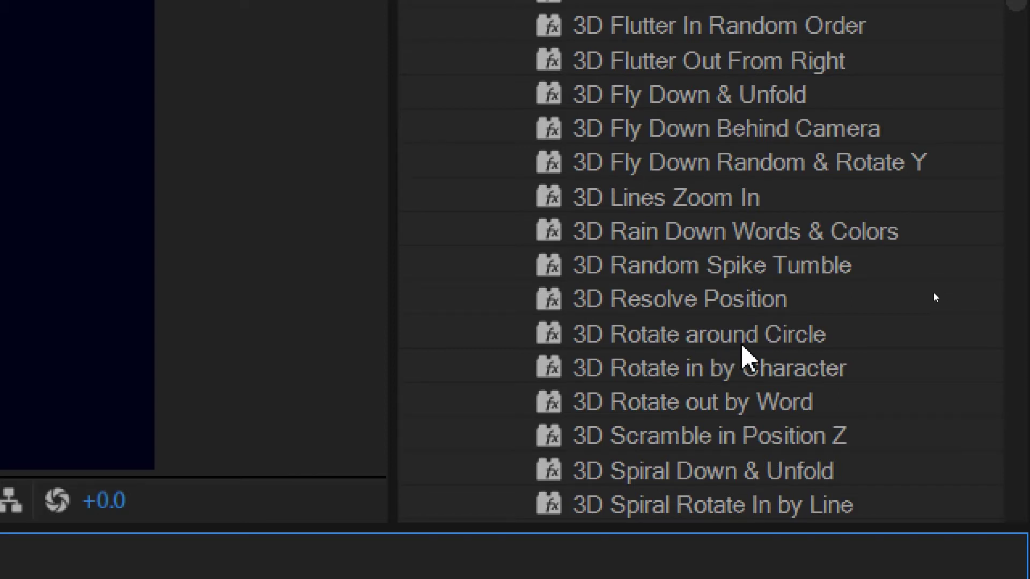
{"action": "left_click", "coordinate": [604, 335]}
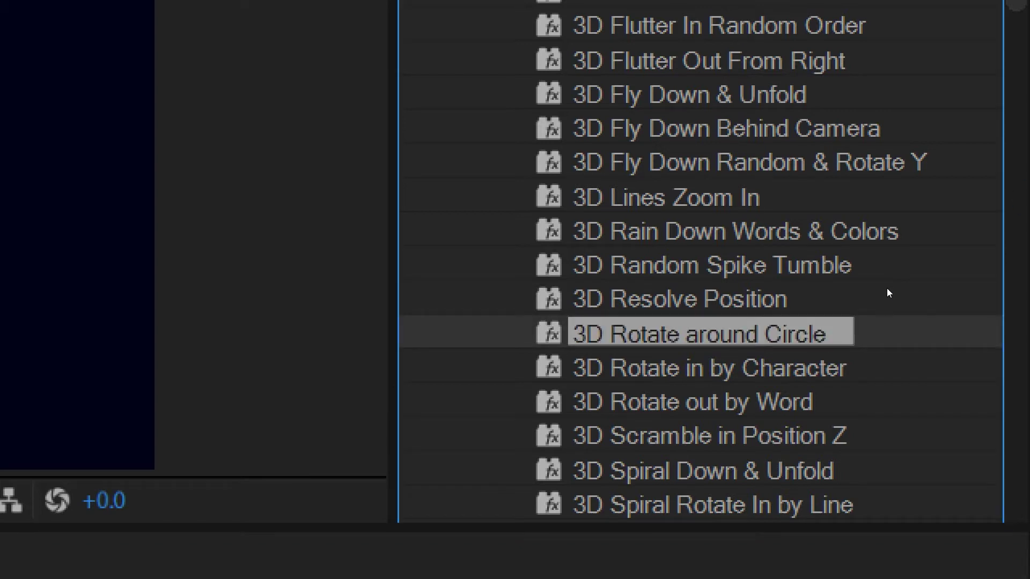
{"action": "left_click_drag", "start_coordinate": [543, 343], "coordinate": [128, 395]}
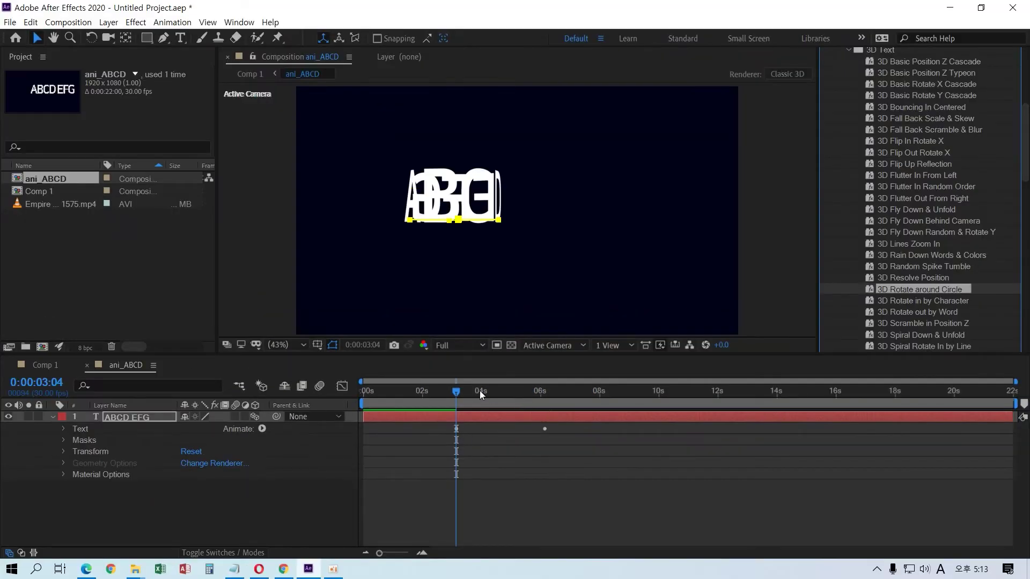
Play a preview of the ani_ABCD composition from its first frame
{"action": "left_click_drag", "start_coordinate": [459, 393], "coordinate": [395, 395]}
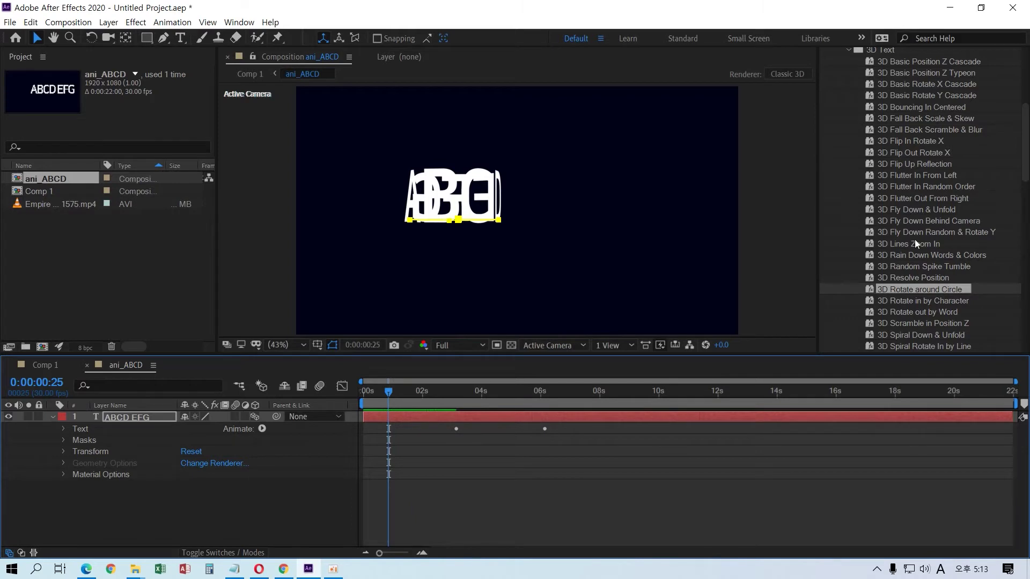
{"action": "scroll", "coordinate": [915, 240], "scroll_direction": "up", "scroll_amount": 5}
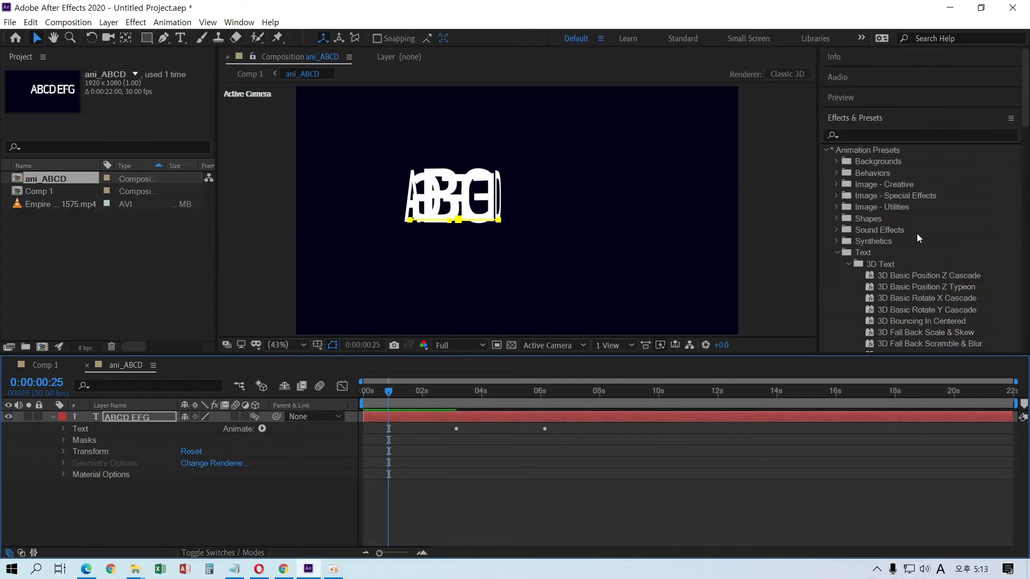
{"action": "left_click", "coordinate": [830, 96]}
{"action": "left_click", "coordinate": [855, 117]}
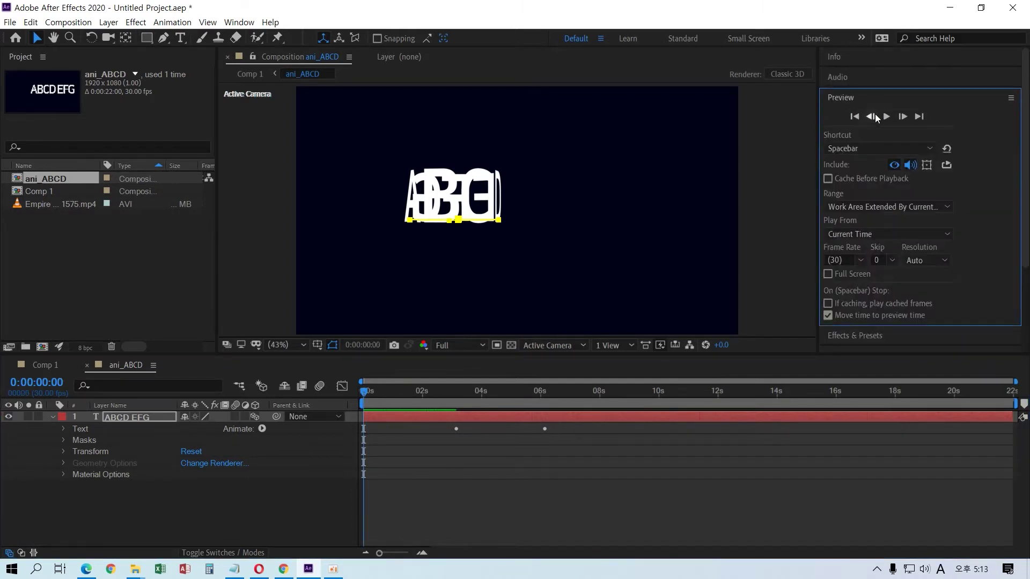
{"action": "left_click", "coordinate": [886, 117]}
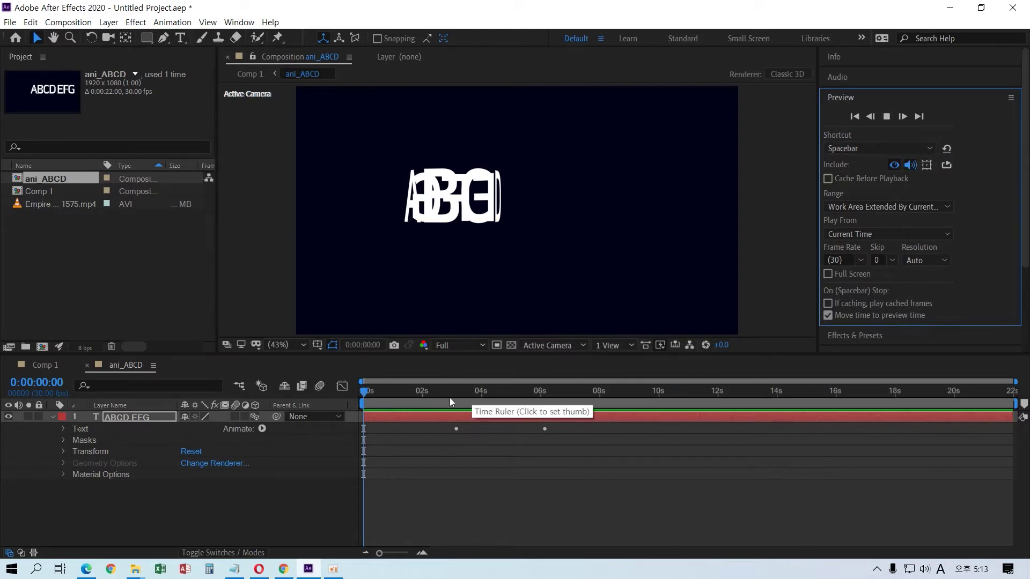
Scrub through the rotating text animation and place the current time at 0:00:05:24
{"action": "left_click_drag", "start_coordinate": [368, 392], "coordinate": [517, 382]}
{"action": "left_click_drag", "start_coordinate": [468, 192], "coordinate": [585, 208]}
{"action": "left_click_drag", "start_coordinate": [455, 203], "coordinate": [607, 214]}
{"action": "mouse_move", "coordinate": [520, 389]}
{"action": "left_mouse_down"}
{"action": "mouse_move", "coordinate": [420, 390]}
{"action": "mouse_move", "coordinate": [535, 384]}
{"action": "left_mouse_up"}
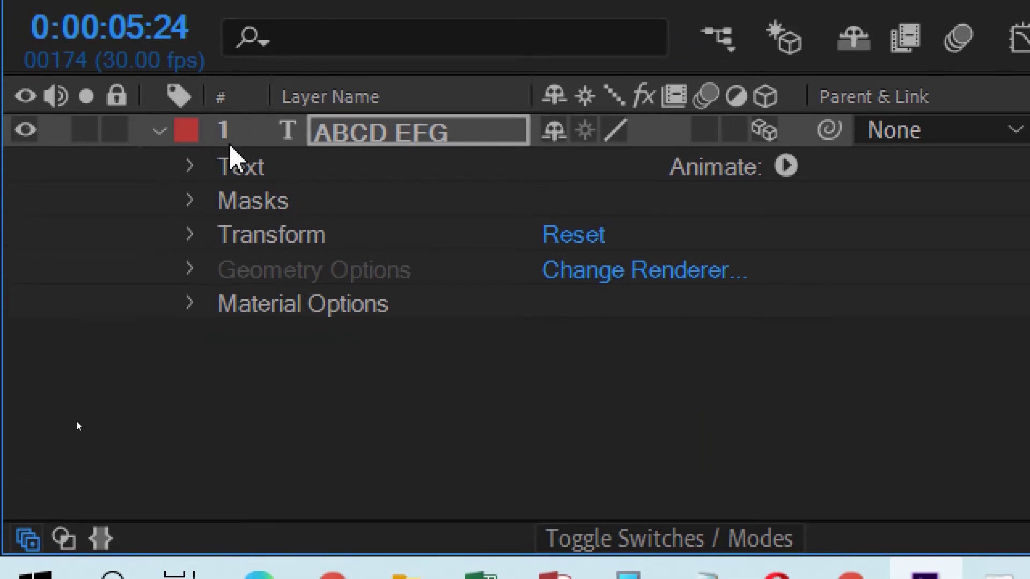
Expand the ABCD EFG layer's Text properties to show Path Options and Animator 1
{"action": "left_click", "coordinate": [191, 132]}
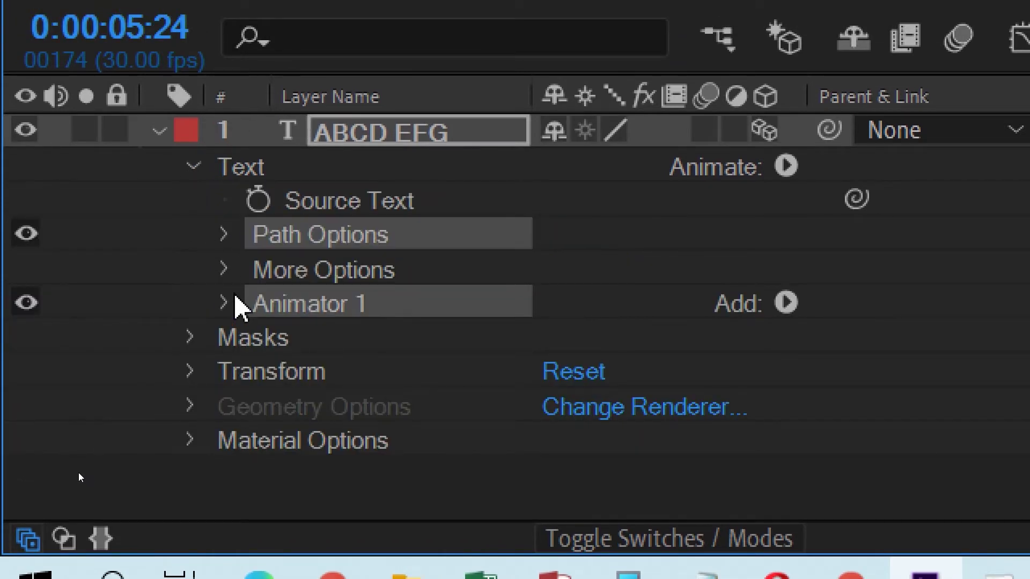
{"action": "left_click", "coordinate": [224, 303]}
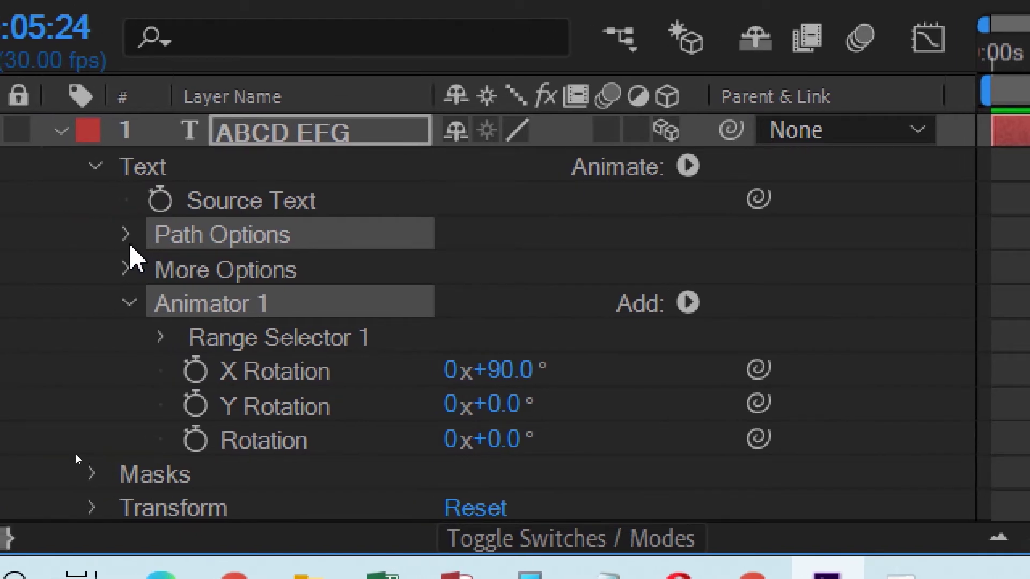
{"action": "left_click", "coordinate": [127, 236]}
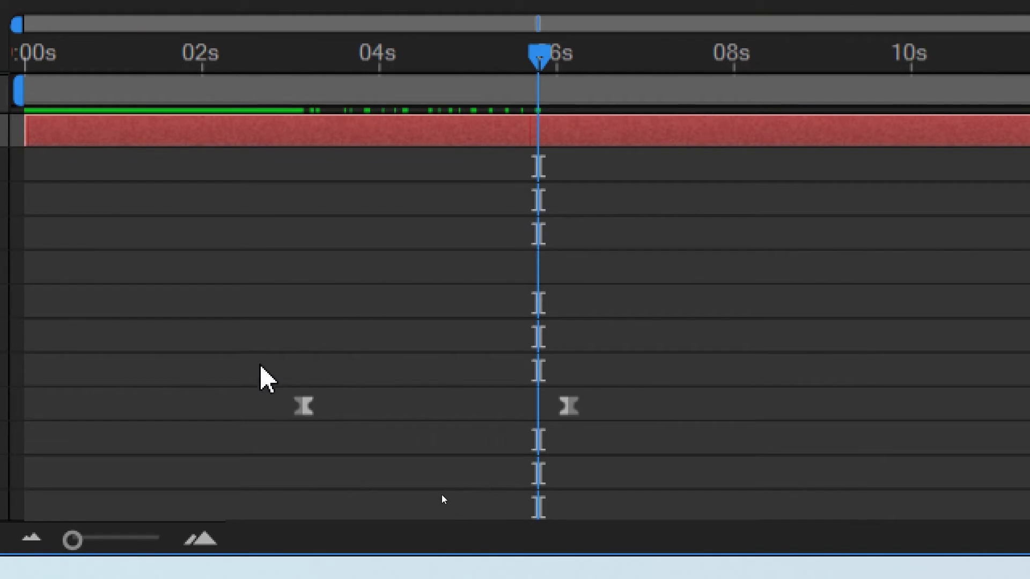
Select the two First Margin keyframes of the text's path animation in turn
{"action": "left_click", "coordinate": [303, 406]}
{"action": "left_click", "coordinate": [568, 406]}
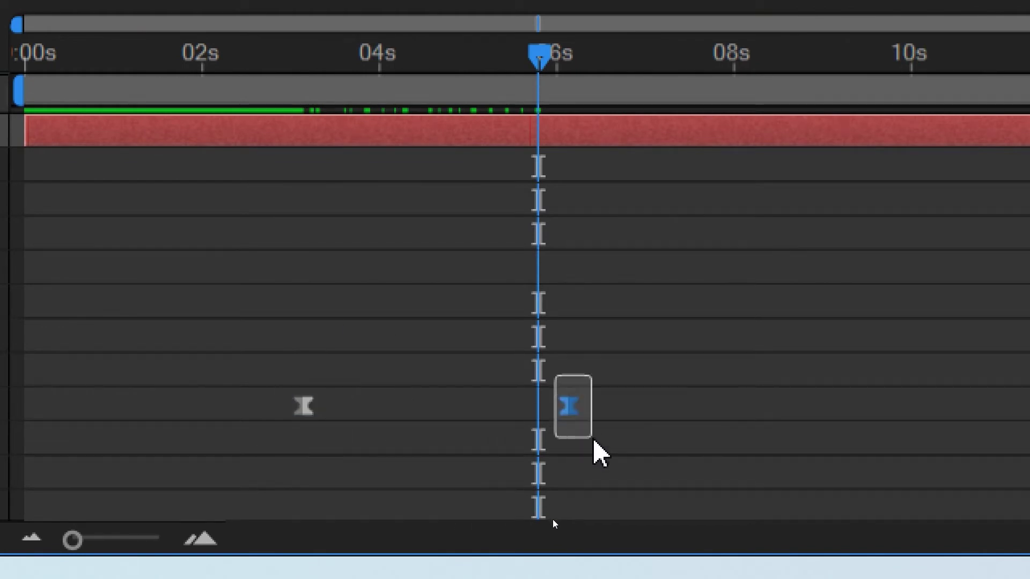
{"action": "left_click_drag", "start_coordinate": [218, 351], "coordinate": [344, 448]}
{"action": "left_click_drag", "start_coordinate": [259, 368], "coordinate": [333, 452]}
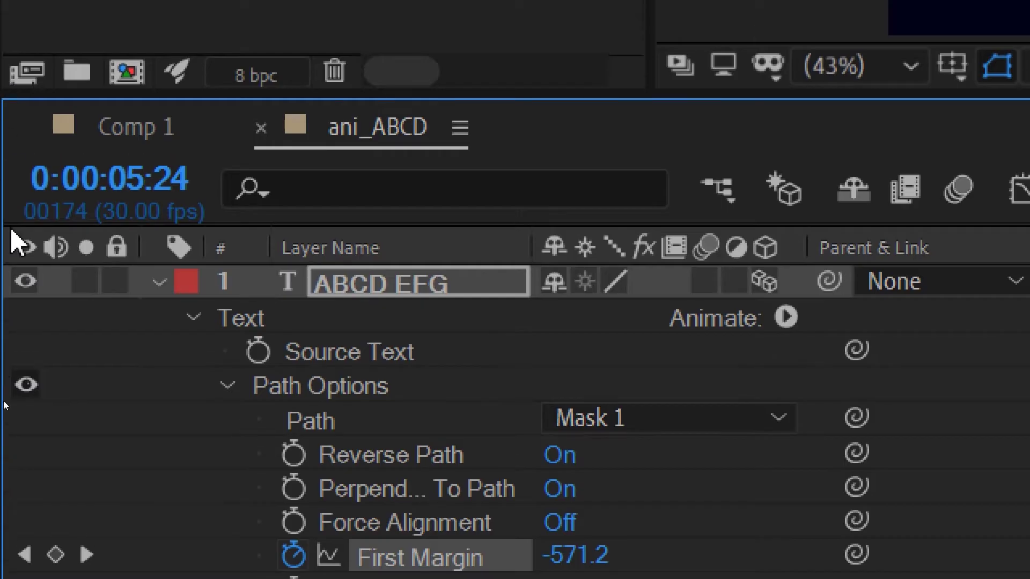
Expand the text's More Options group and widen the Layer Name column so the full property names show
{"action": "scroll", "coordinate": [312, 512], "scroll_direction": "down", "scroll_amount": 3}
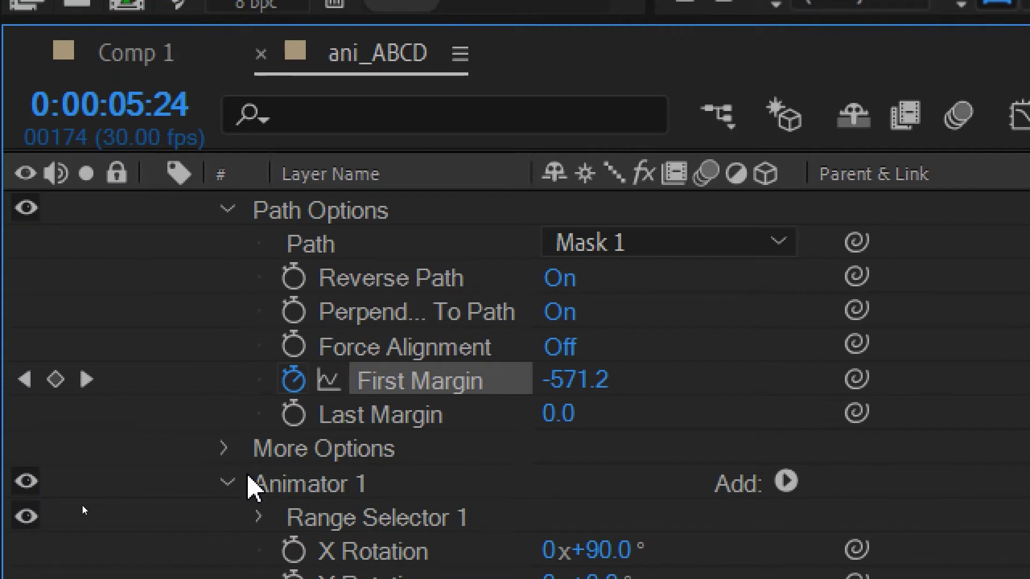
{"action": "left_click", "coordinate": [222, 481]}
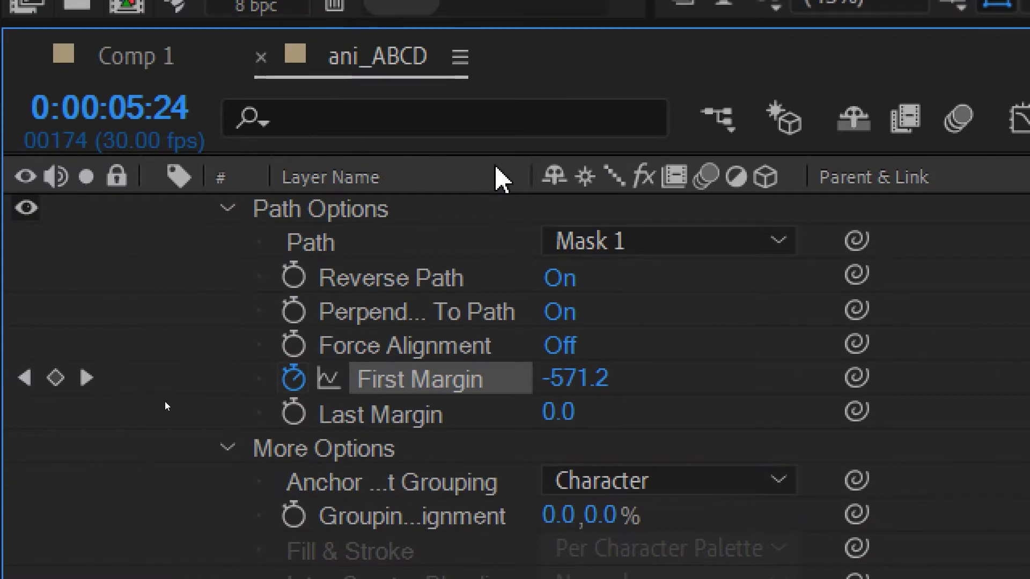
{"action": "left_click_drag", "start_coordinate": [544, 168], "coordinate": [766, 168]}
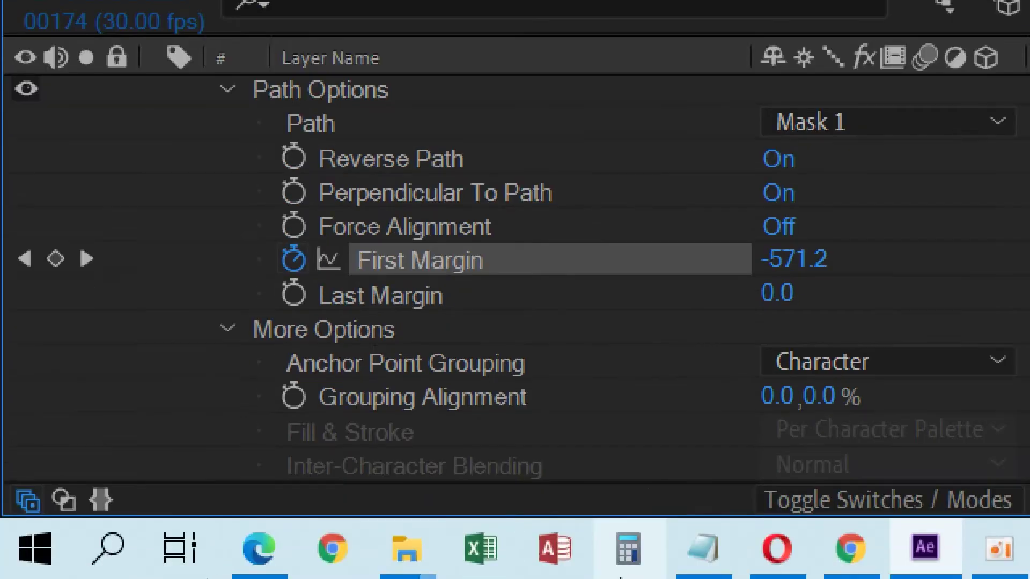
Enlarge the timeline area upward so the text's Path Options, More Options and Animator 1 properties fit together
{"action": "scroll", "coordinate": [518, 397], "scroll_direction": "down", "scroll_amount": 2}
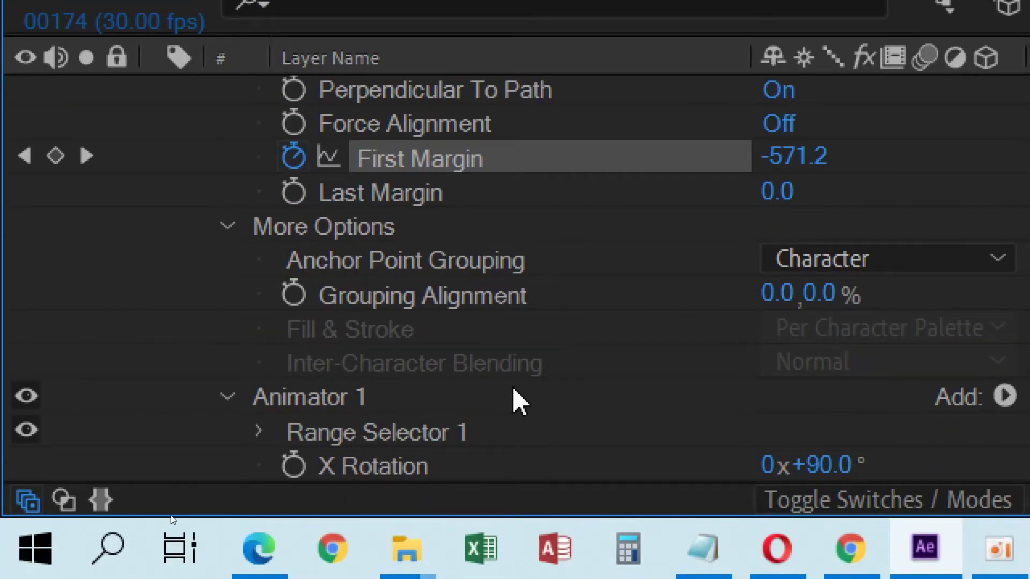
{"action": "scroll", "coordinate": [518, 399], "scroll_direction": "down", "scroll_amount": 3}
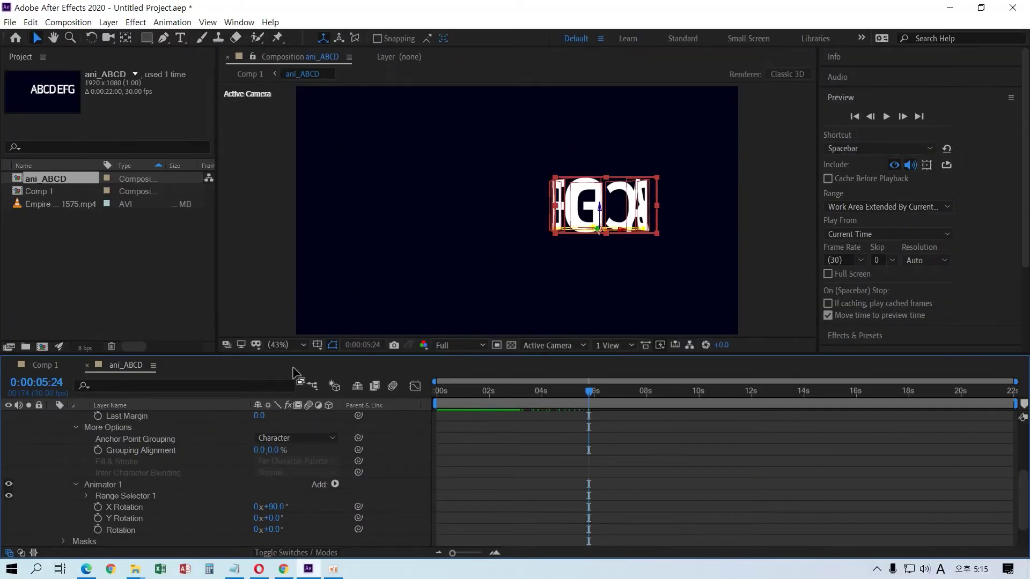
{"action": "left_click_drag", "start_coordinate": [294, 358], "coordinate": [298, 285]}
{"action": "scroll", "coordinate": [267, 358], "scroll_direction": "up", "scroll_amount": 1}
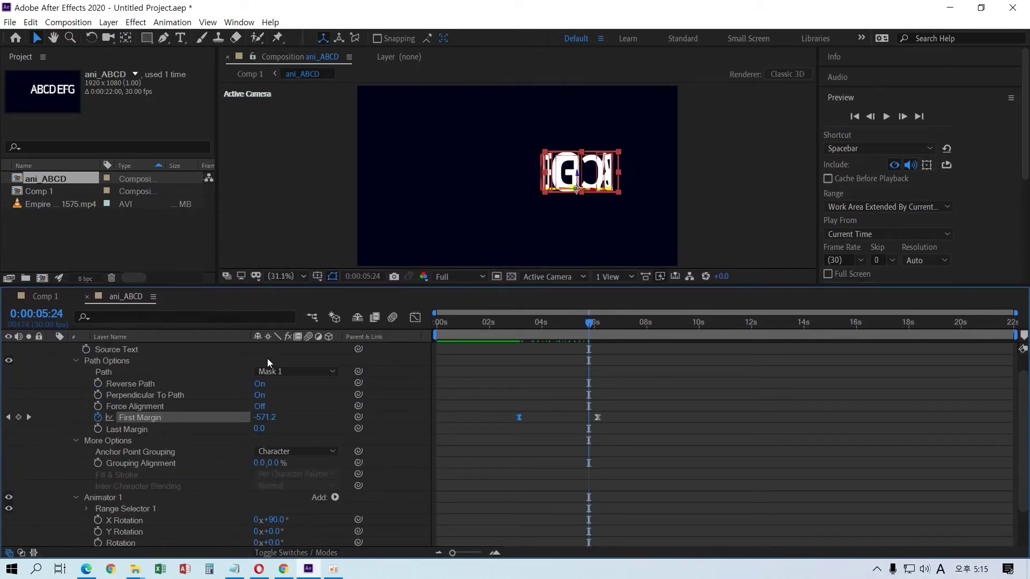
In the text's Path Options at 0:00:05:24, turn on Force Alignment and set First Margin to -448.2 and Last Margin to 100
{"action": "left_click", "coordinate": [260, 396]}
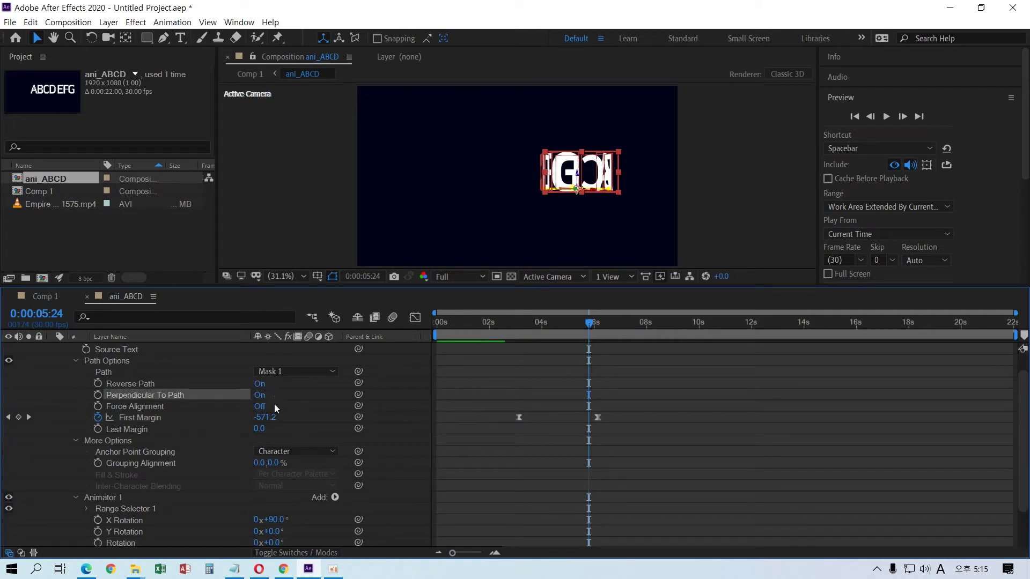
{"action": "left_click", "coordinate": [261, 406]}
{"action": "left_click_drag", "start_coordinate": [271, 422], "coordinate": [348, 415]}
{"action": "left_click_drag", "start_coordinate": [260, 429], "coordinate": [324, 420]}
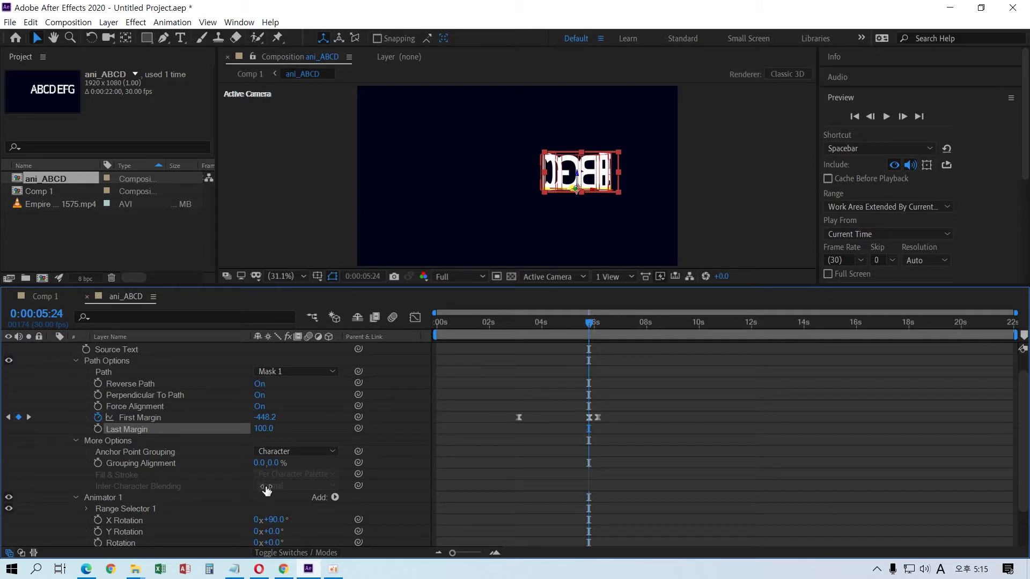
Raise the text's horizontal Grouping Alignment to 389% to spread the letters wider around the circle
{"action": "left_click_drag", "start_coordinate": [259, 463], "coordinate": [429, 449]}
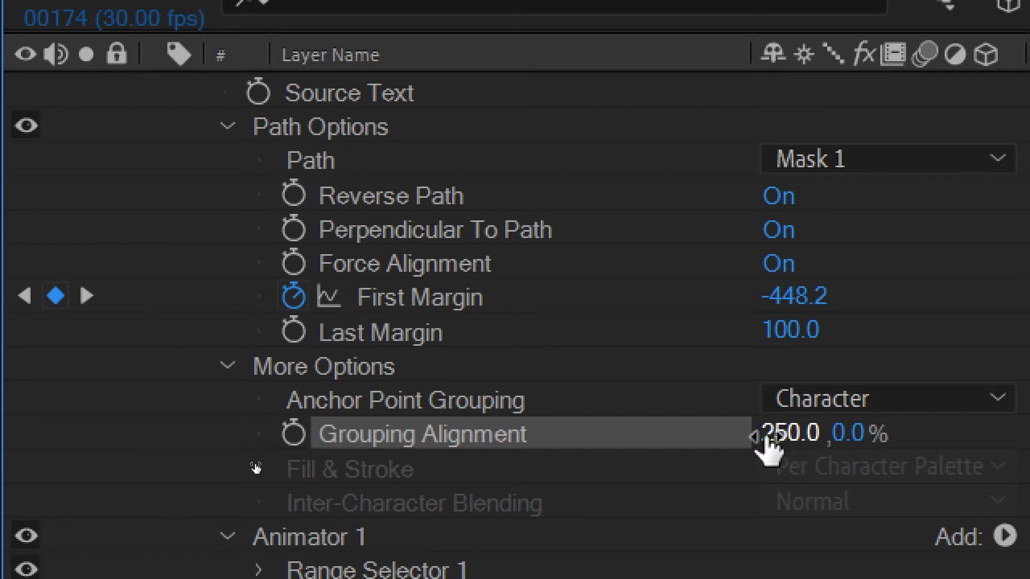
{"action": "left_click_drag", "start_coordinate": [783, 434], "coordinate": [834, 435]}
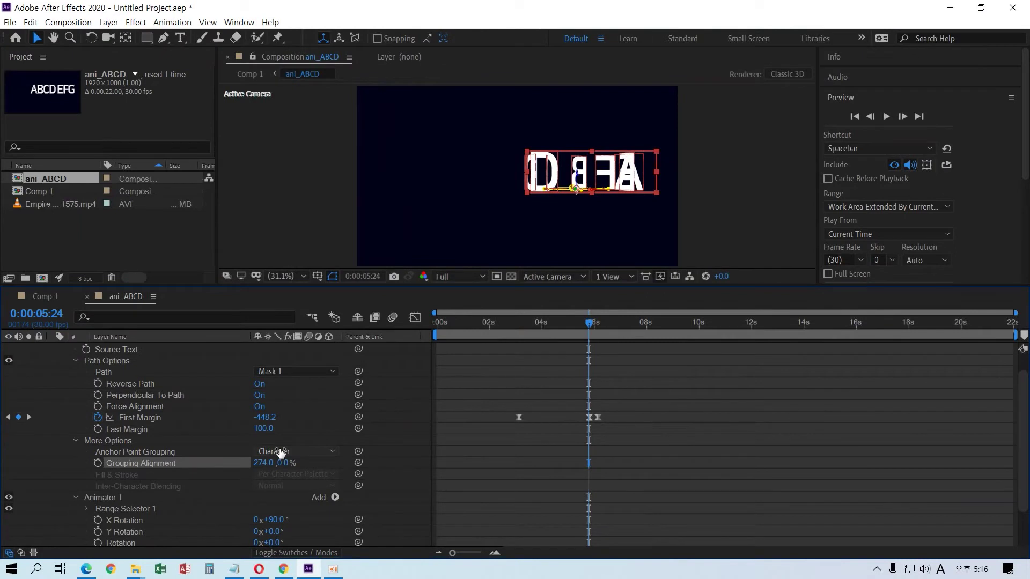
{"action": "left_click_drag", "start_coordinate": [263, 463], "coordinate": [339, 465]}
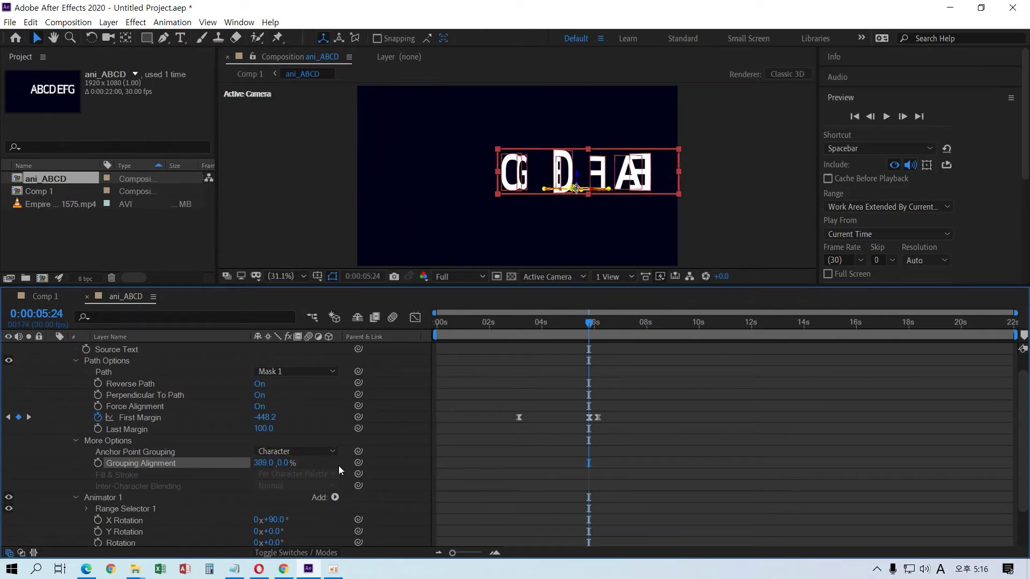
Scrub through the rotating ABCD EFG text to check its letter spacing and collapse the layer's properties
{"action": "left_click_drag", "start_coordinate": [588, 324], "coordinate": [609, 355]}
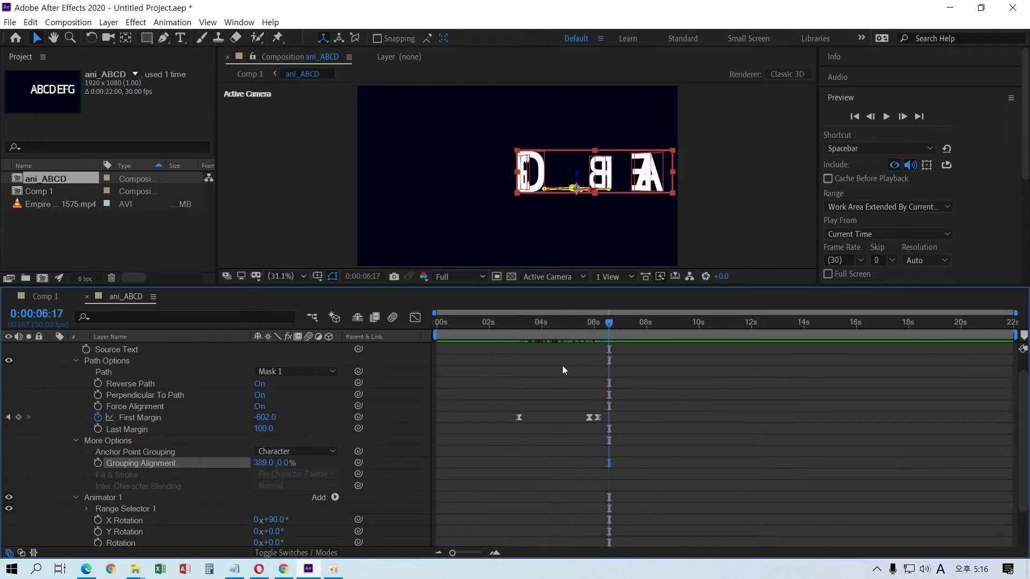
{"action": "scroll", "coordinate": [119, 377], "scroll_direction": "up", "scroll_amount": 2}
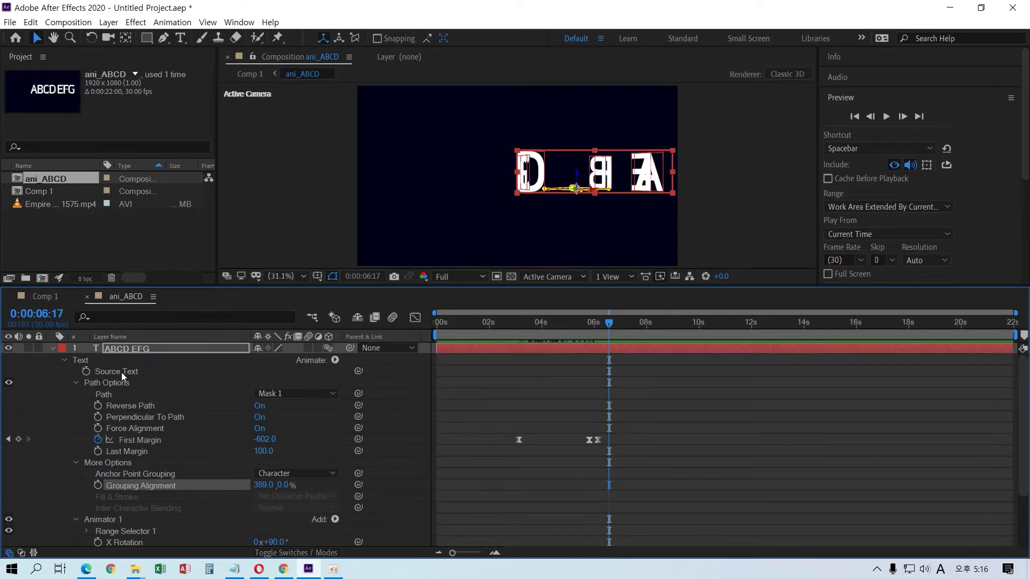
{"action": "left_click", "coordinate": [53, 348]}
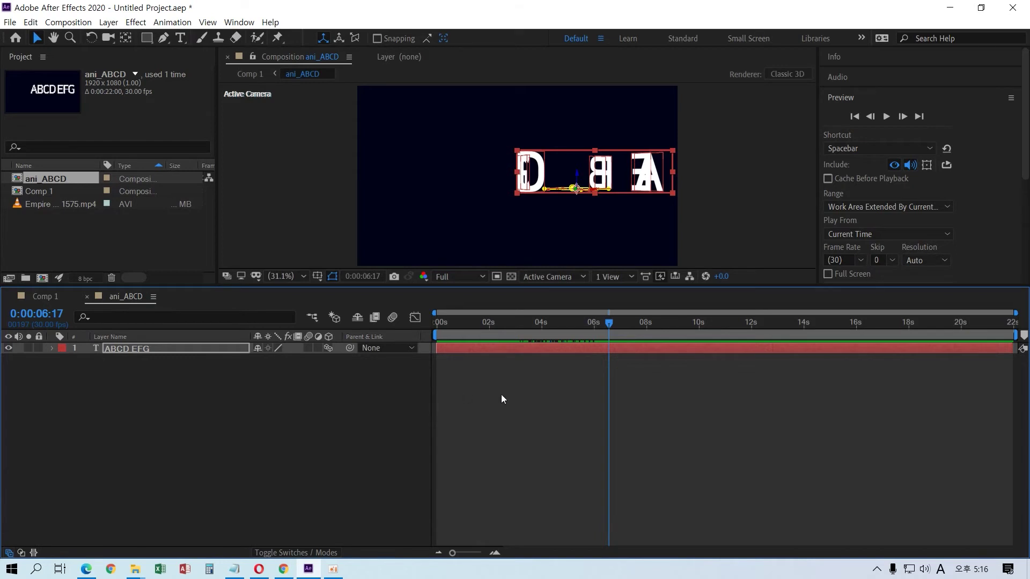
{"action": "left_click_drag", "start_coordinate": [603, 320], "coordinate": [574, 305]}
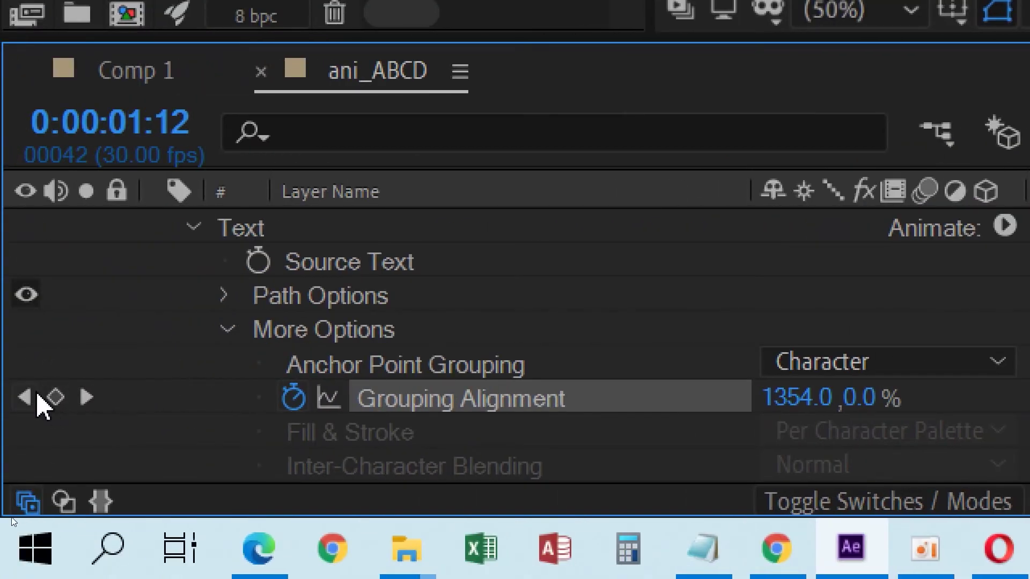
Go to the last Grouping Alignment keyframe at 0:00:02:03 and set its horizontal value to 500%
{"action": "left_click", "coordinate": [25, 397]}
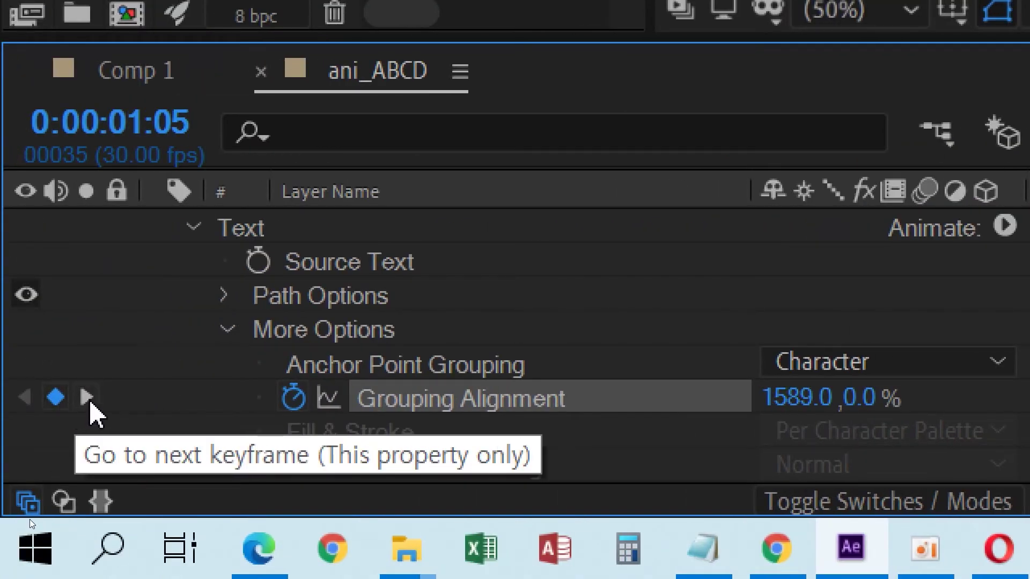
{"action": "left_click", "coordinate": [88, 400]}
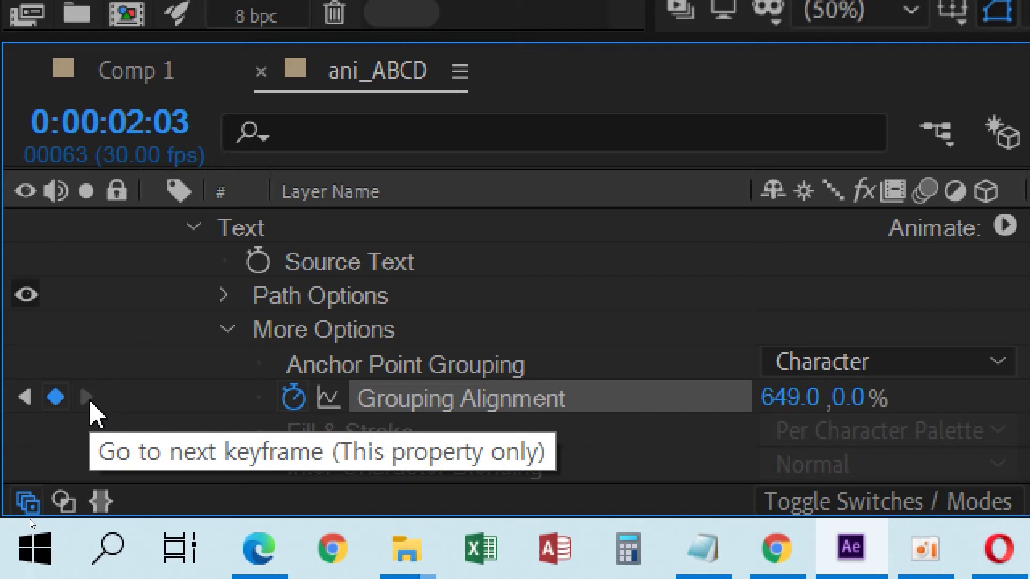
{"action": "left_click", "coordinate": [784, 400]}
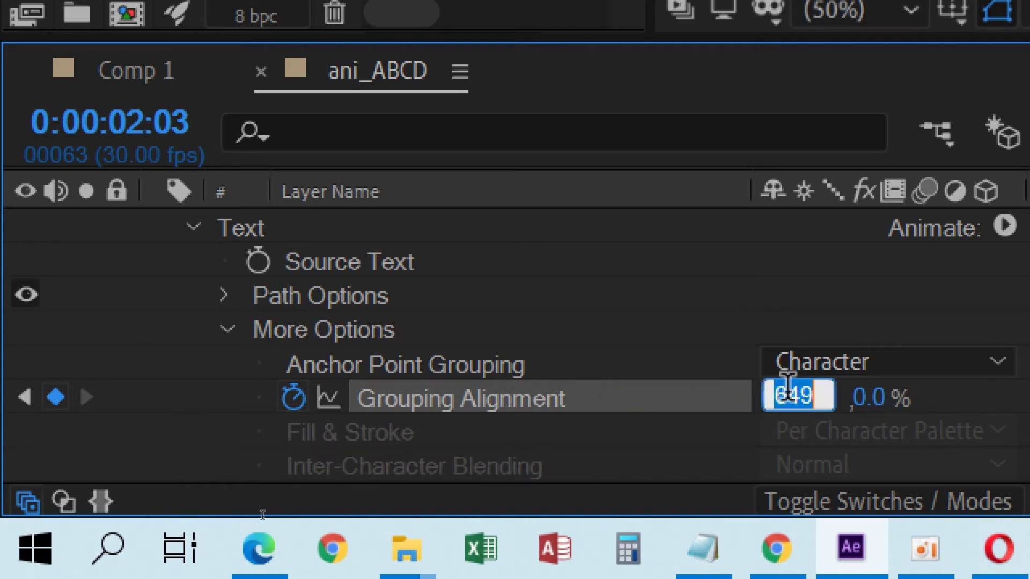
{"action": "type", "text": "500"}
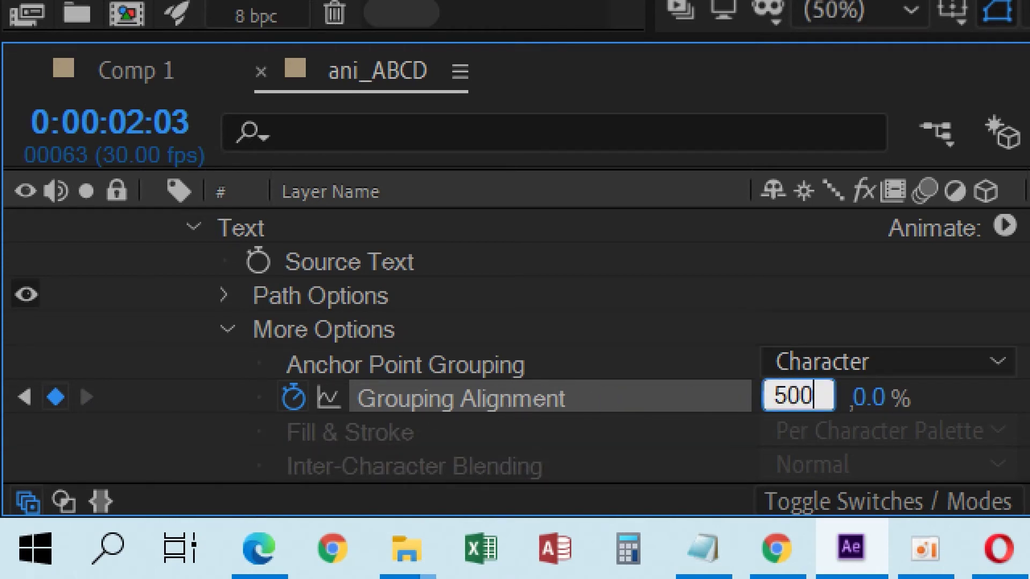
{"action": "key", "text": "Return"}
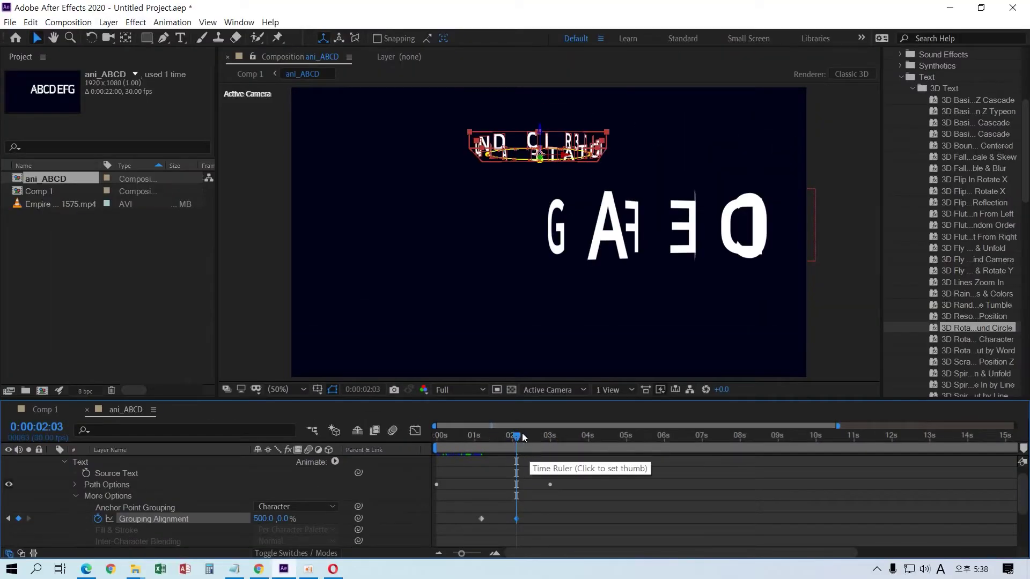
Magnify the composition view to 100% around the circular text and scrub to 0:00:02:10 to inspect the animation
{"action": "key", "text": "period"}
{"action": "key", "text": "h"}
{"action": "left_click_drag", "start_coordinate": [613, 240], "coordinate": [588, 304]}
{"action": "key", "text": "v"}
{"action": "mouse_move", "coordinate": [513, 436]}
{"action": "left_mouse_down"}
{"action": "mouse_move", "coordinate": [467, 441]}
{"action": "mouse_move", "coordinate": [538, 431]}
{"action": "mouse_move", "coordinate": [453, 430]}
{"action": "mouse_move", "coordinate": [651, 436]}
{"action": "mouse_move", "coordinate": [468, 439]}
{"action": "mouse_move", "coordinate": [539, 439]}
{"action": "mouse_move", "coordinate": [487, 439]}
{"action": "mouse_move", "coordinate": [528, 439]}
{"action": "left_mouse_up"}
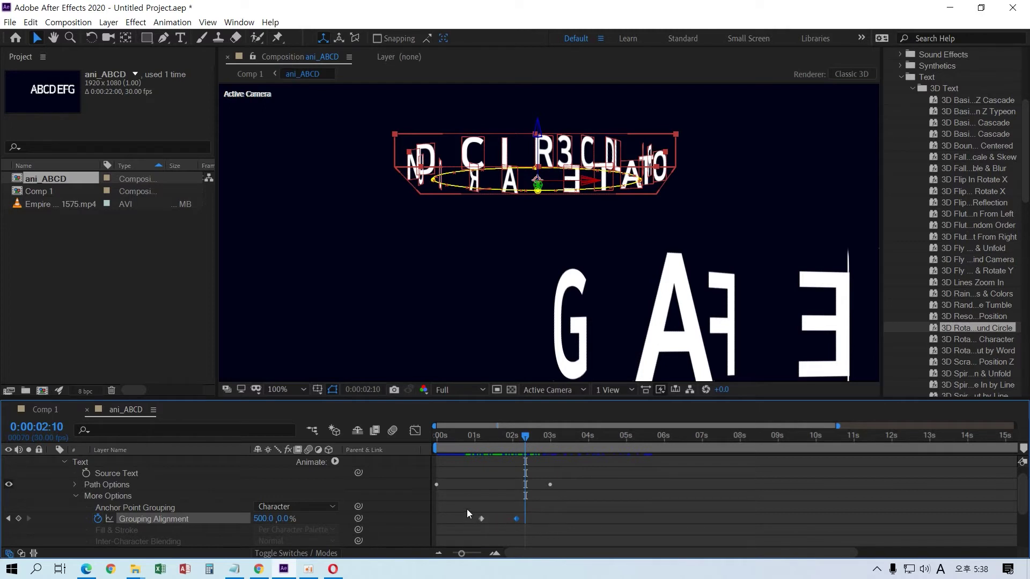
Copy the two Grouping Alignment keyframes and paste them at 0:00:03:24
{"action": "left_click_drag", "start_coordinate": [470, 507], "coordinate": [542, 527]}
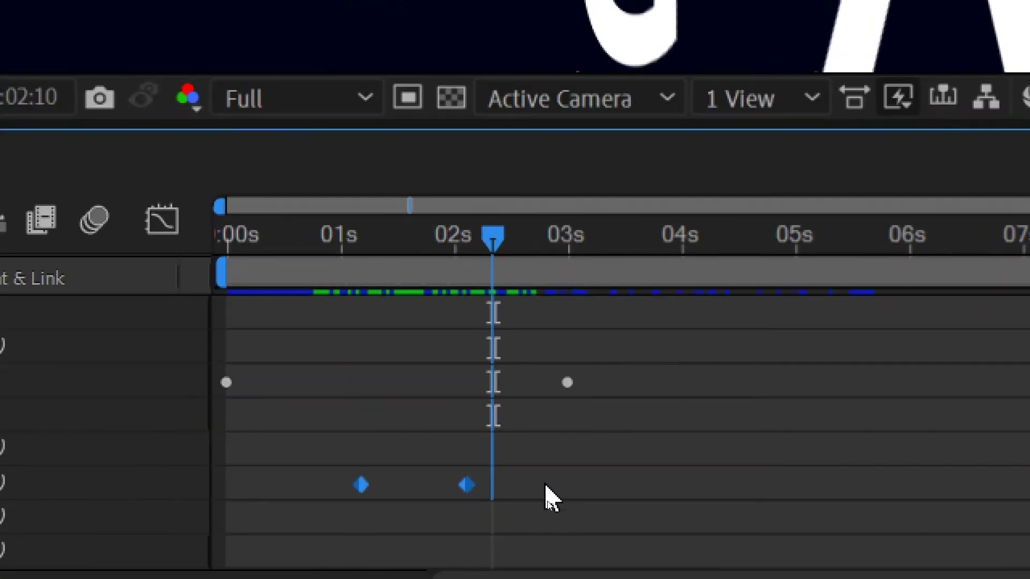
{"action": "left_click_drag", "start_coordinate": [499, 241], "coordinate": [558, 248]}
{"action": "left_click_drag", "start_coordinate": [511, 500], "coordinate": [337, 475]}
{"action": "left_click", "coordinate": [560, 243]}
{"action": "left_click_drag", "start_coordinate": [578, 238], "coordinate": [659, 239]}
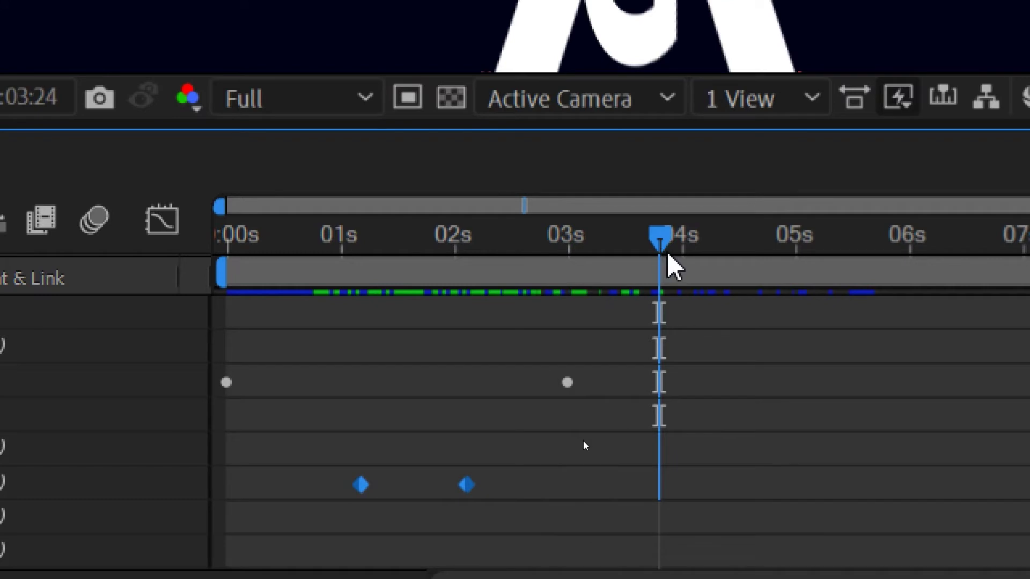
{"action": "key", "text": "ctrl+v"}
Move the last pasted Grouping Alignment keyframe to just before the 6-second mark to lengthen the second spread
{"action": "left_click_drag", "start_coordinate": [672, 246], "coordinate": [713, 410]}
{"action": "left_click", "coordinate": [775, 487]}
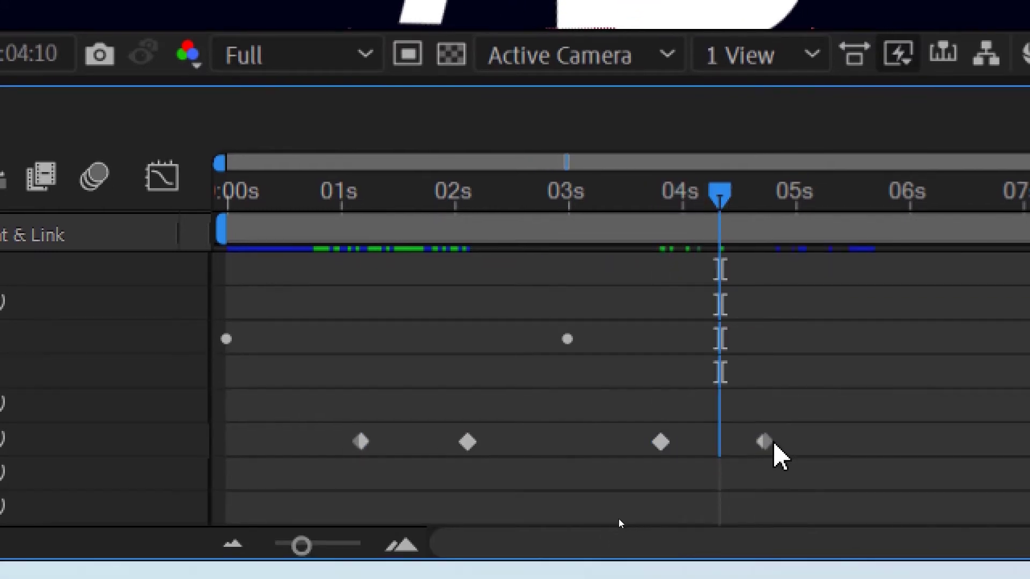
{"action": "left_click_drag", "start_coordinate": [764, 441], "coordinate": [891, 450]}
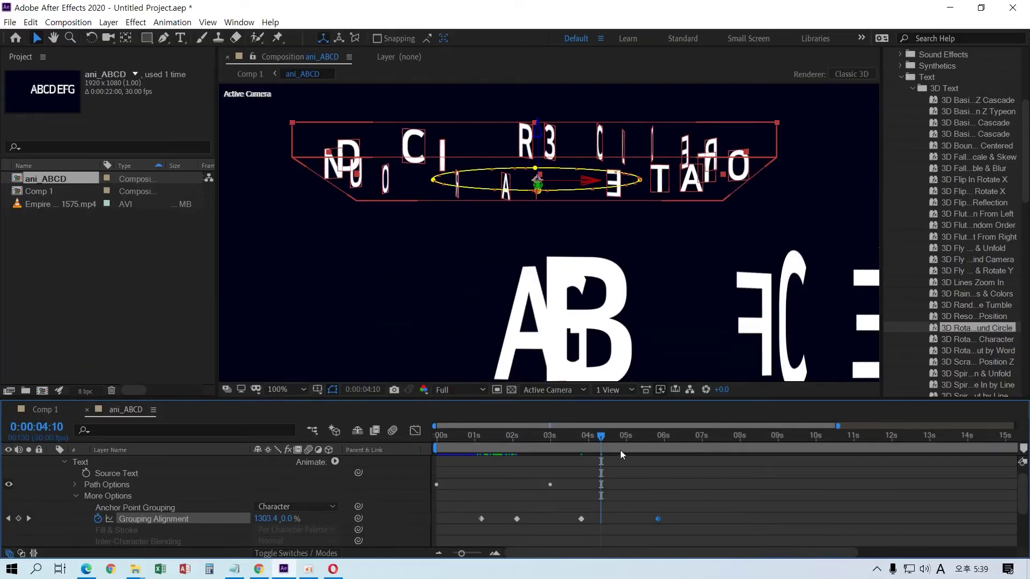
Enlarge the timeline area upward and scrub the Grouping Alignment animation, placing the current time at 0:00:01:00
{"action": "left_click_drag", "start_coordinate": [603, 436], "coordinate": [463, 456]}
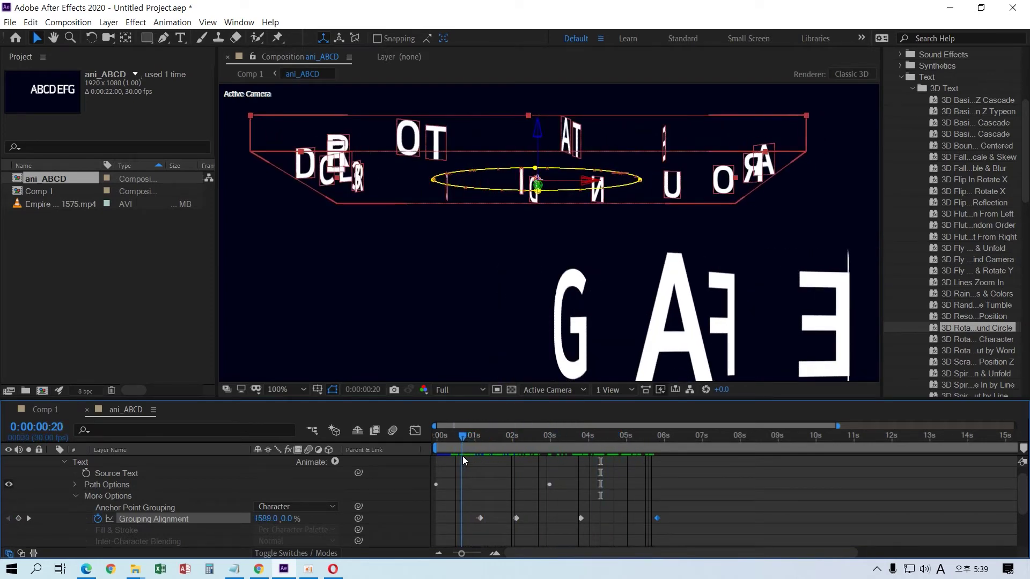
{"action": "left_click_drag", "start_coordinate": [437, 398], "coordinate": [429, 325]}
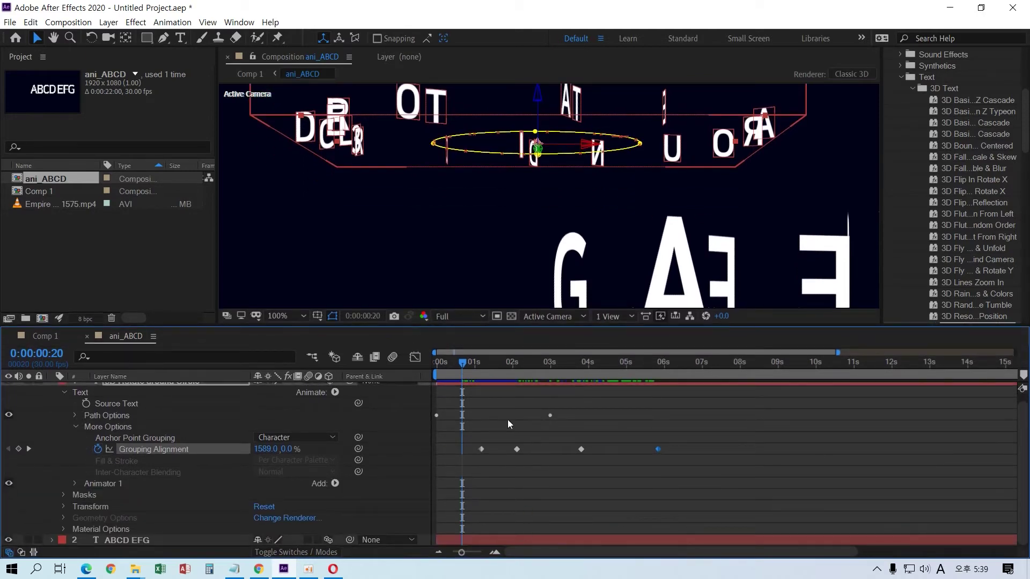
{"action": "mouse_move", "coordinate": [461, 367]}
{"action": "left_mouse_down"}
{"action": "mouse_move", "coordinate": [449, 368]}
{"action": "mouse_move", "coordinate": [473, 366]}
{"action": "left_mouse_up"}
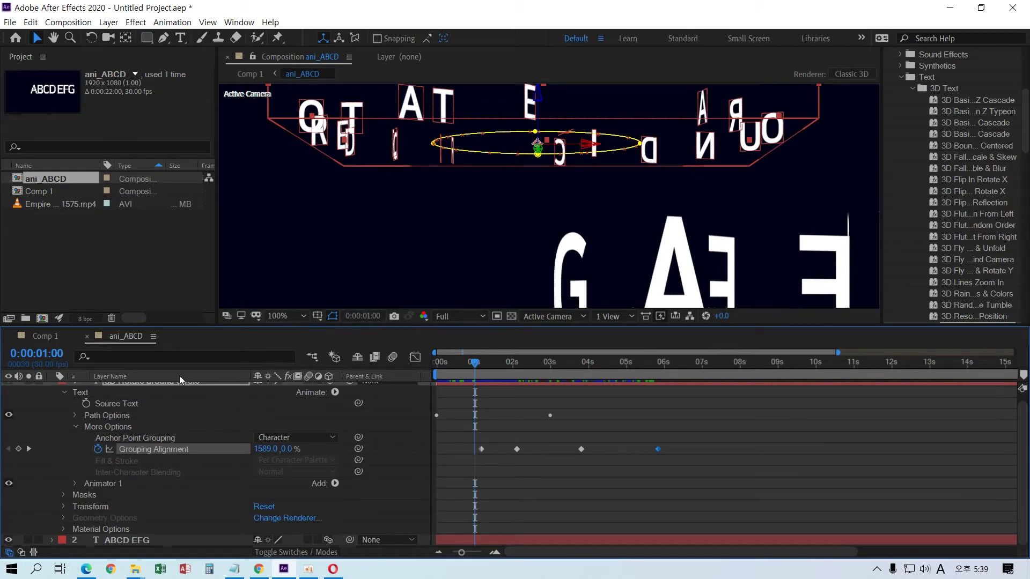
Collapse the 3D Rotate around Circle layer's properties and fit the whole composition in the viewer
{"action": "scroll", "coordinate": [120, 412], "scroll_direction": "up", "scroll_amount": 1}
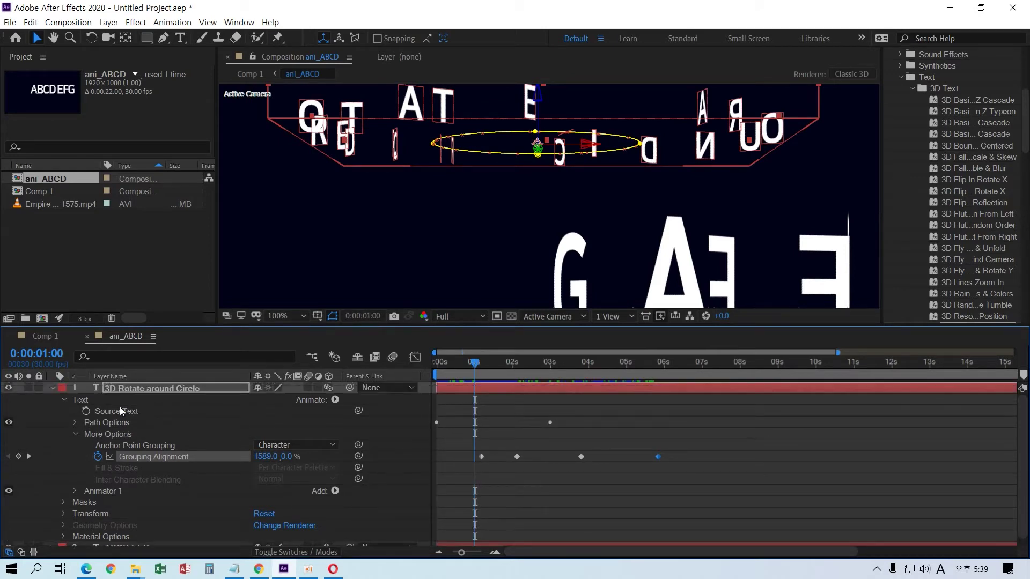
{"action": "left_click", "coordinate": [52, 388]}
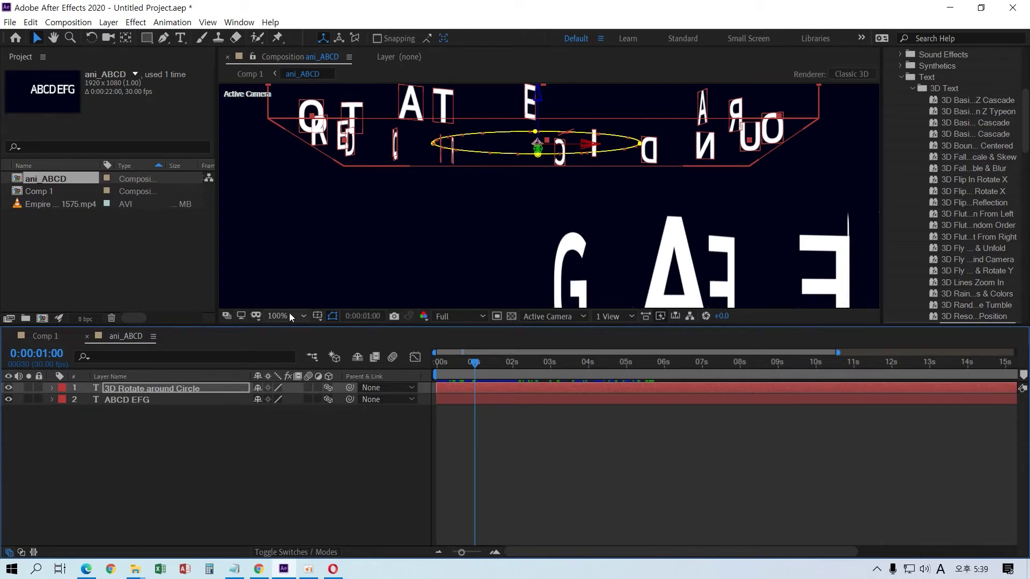
{"action": "left_click", "coordinate": [303, 315]}
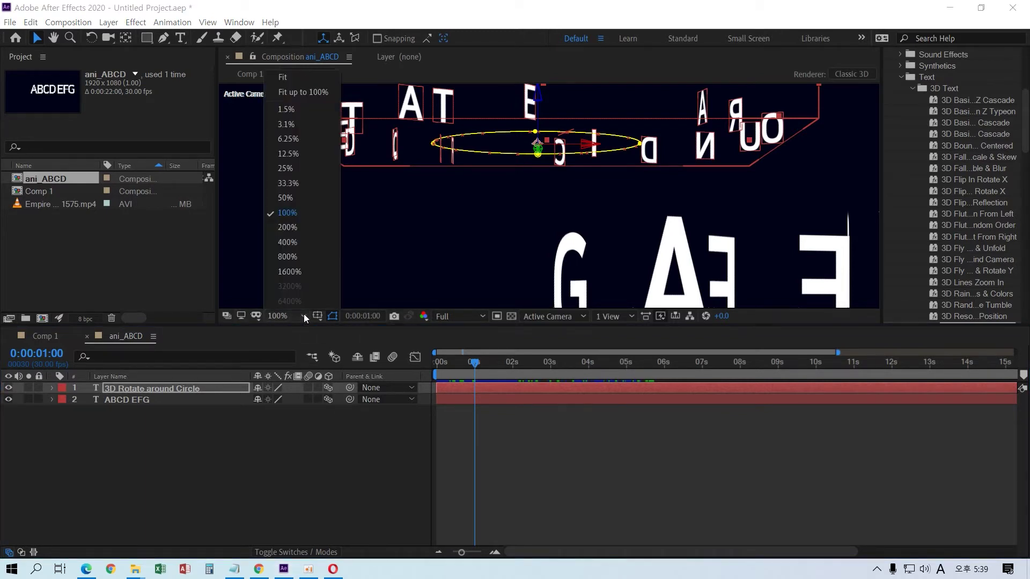
{"action": "left_click", "coordinate": [286, 78]}
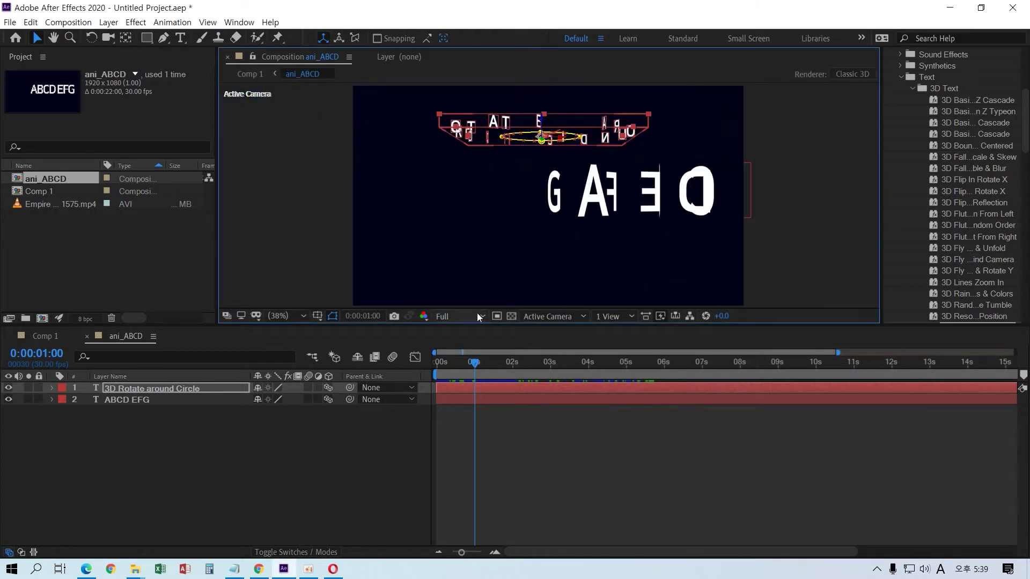
Place the current time at 0:00:00:03 and expand the 3D Rotate around Circle layer with its Text group collapsed
{"action": "left_click_drag", "start_coordinate": [474, 363], "coordinate": [439, 370]}
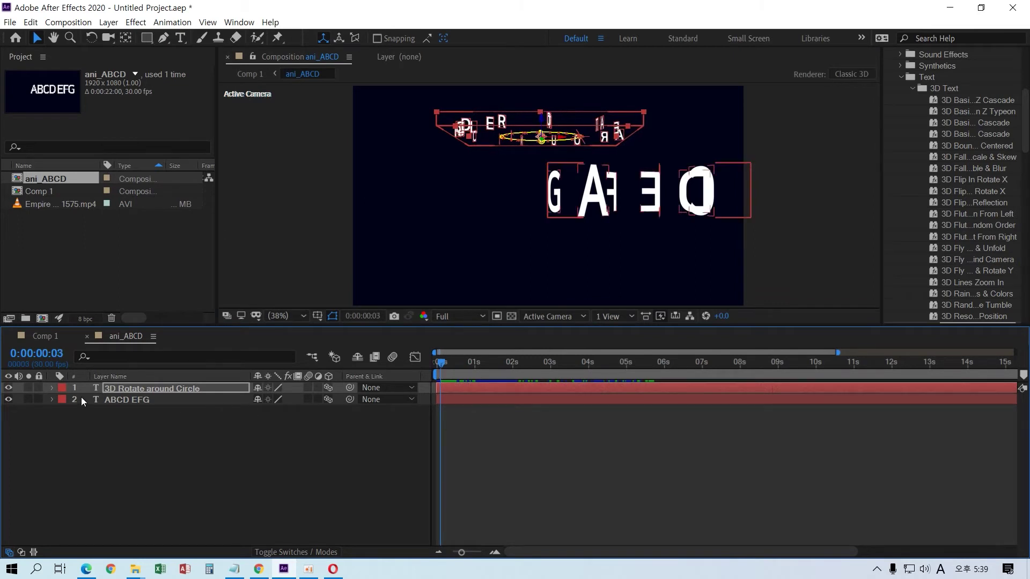
{"action": "left_click", "coordinate": [52, 388]}
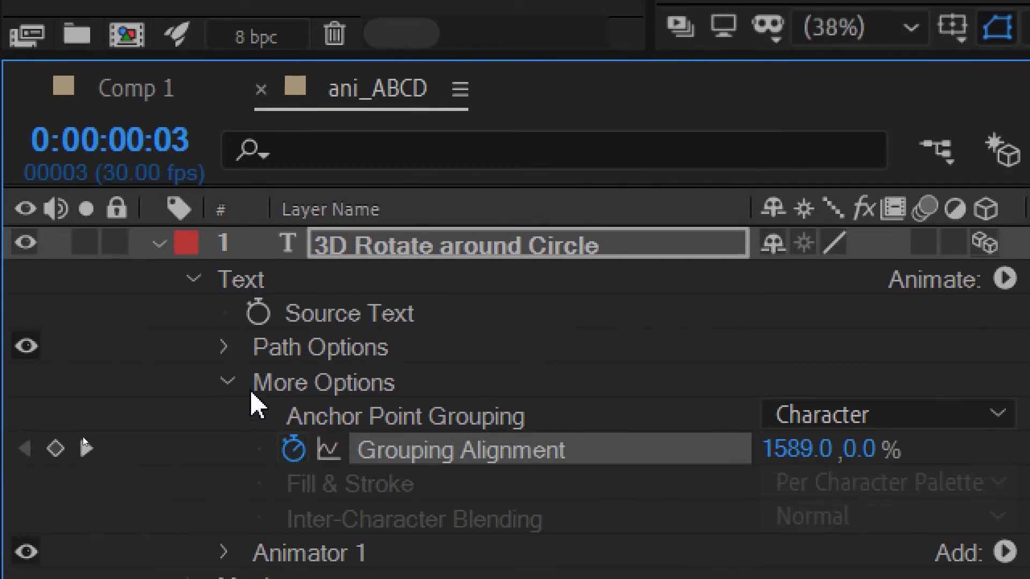
{"action": "left_click", "coordinate": [193, 278]}
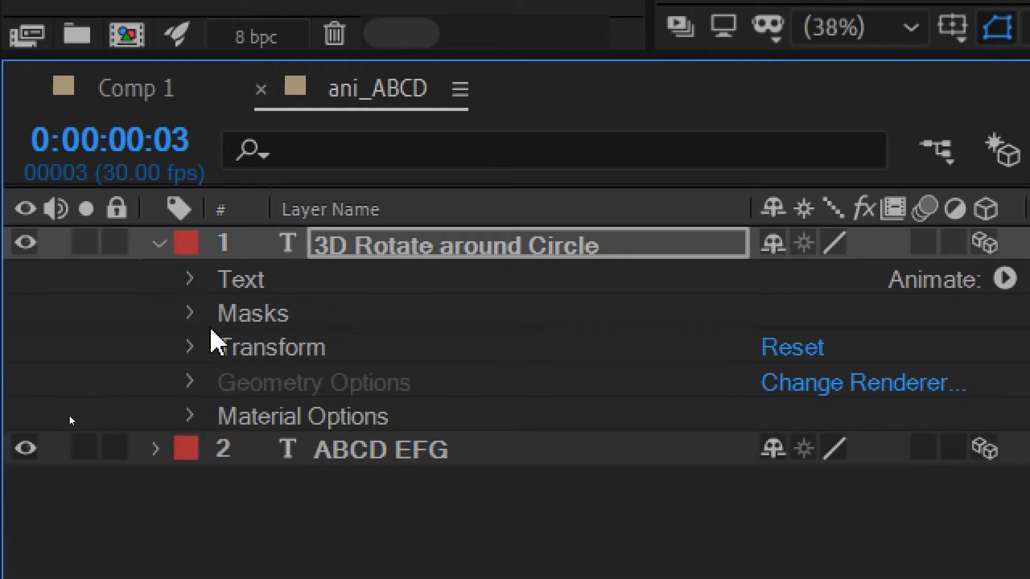
Move the 3D Rotate around Circle layer beyond the frame's left edge, to about -478.3, 192.8, and keyframe its Position at 0:00:00:03
{"action": "left_click", "coordinate": [194, 346]}
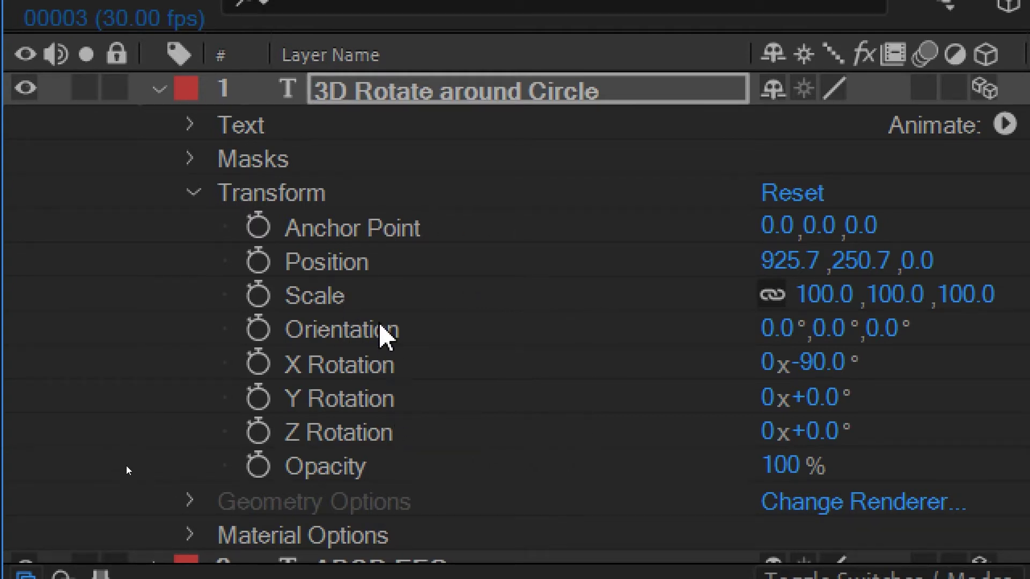
{"action": "left_click", "coordinate": [366, 94]}
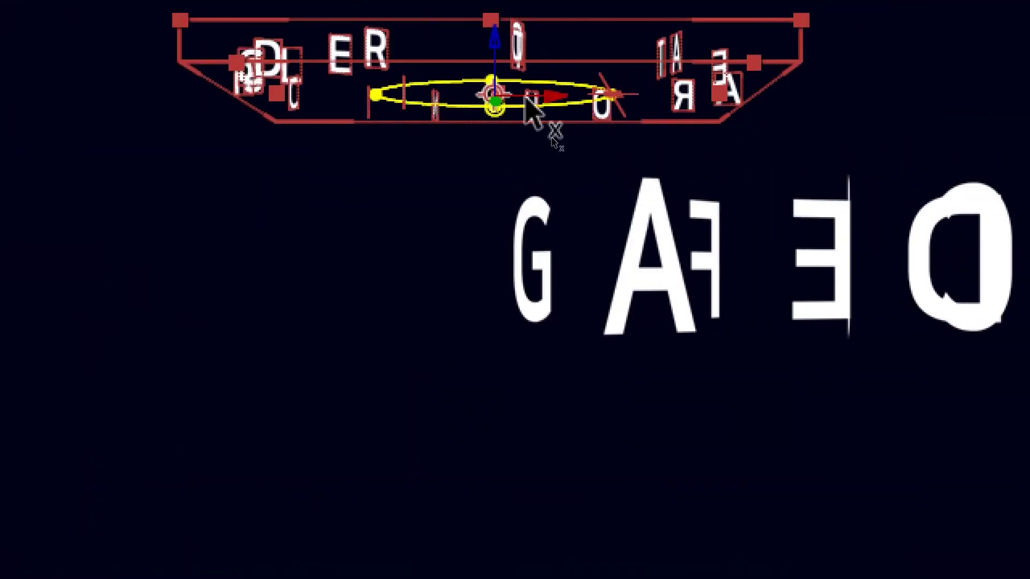
{"action": "left_click_drag", "start_coordinate": [528, 104], "coordinate": [236, 107]}
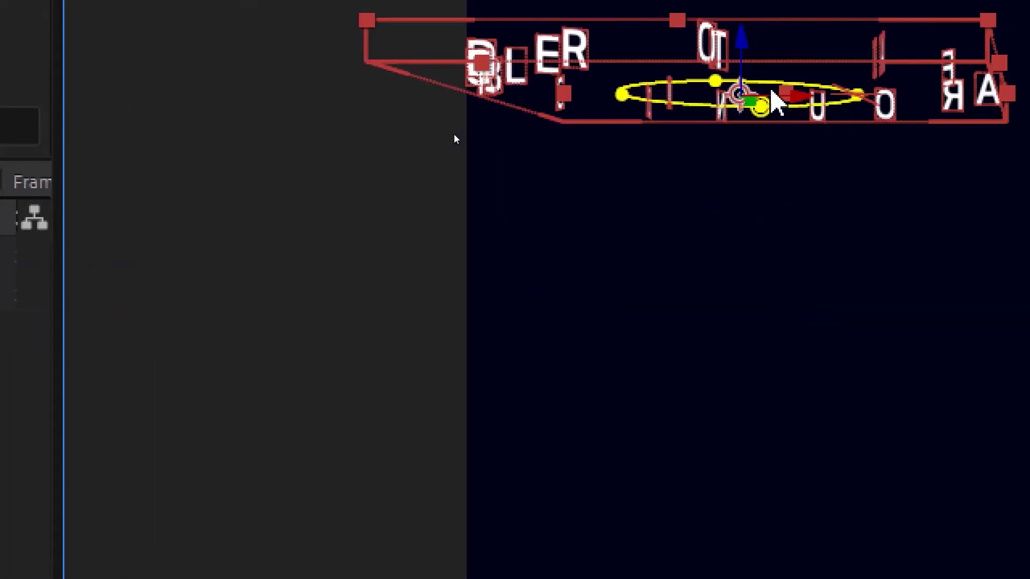
{"action": "left_click_drag", "start_coordinate": [771, 93], "coordinate": [460, 126]}
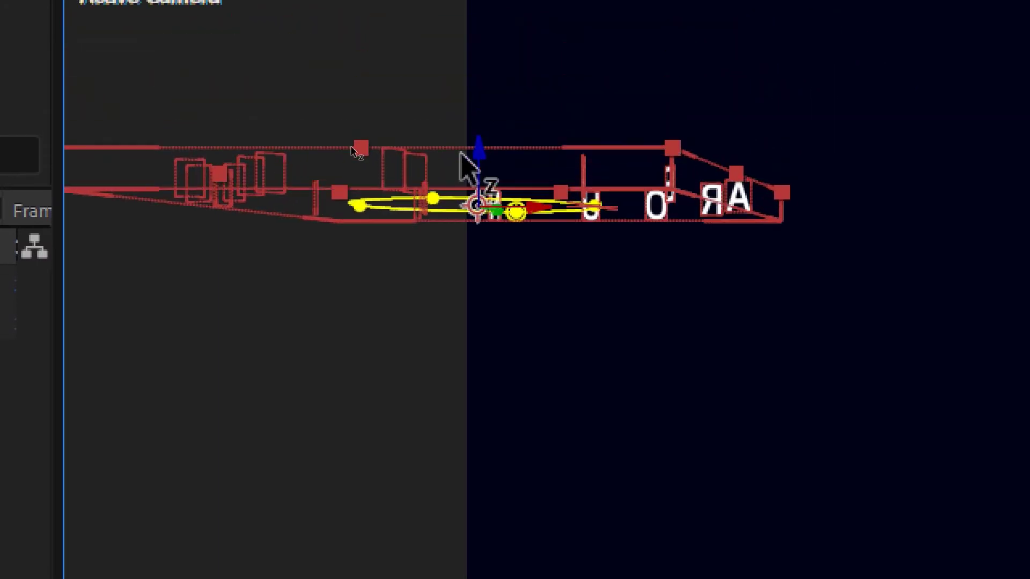
{"action": "left_click_drag", "start_coordinate": [478, 160], "coordinate": [485, 91]}
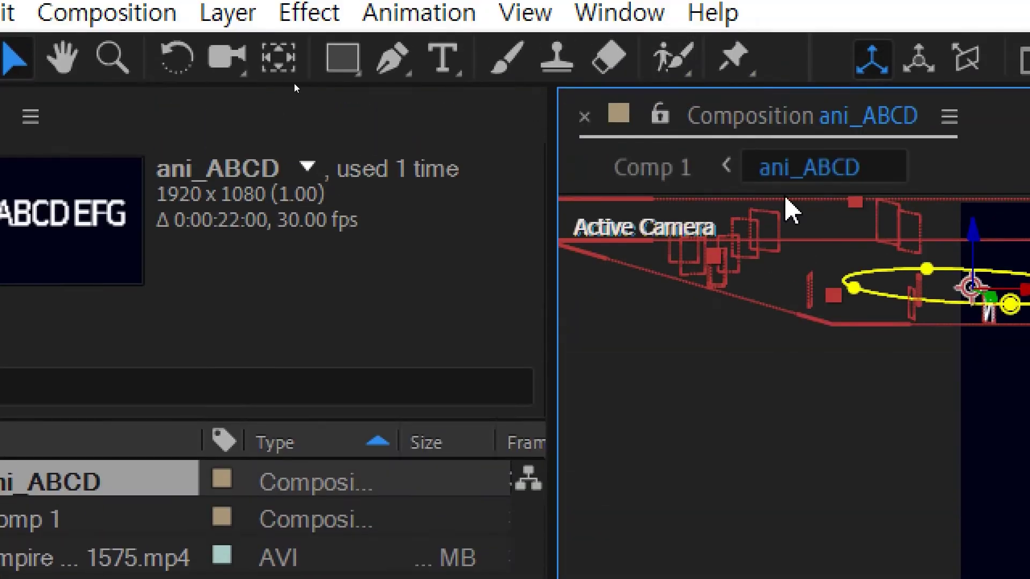
{"action": "left_click_drag", "start_coordinate": [804, 273], "coordinate": [807, 313]}
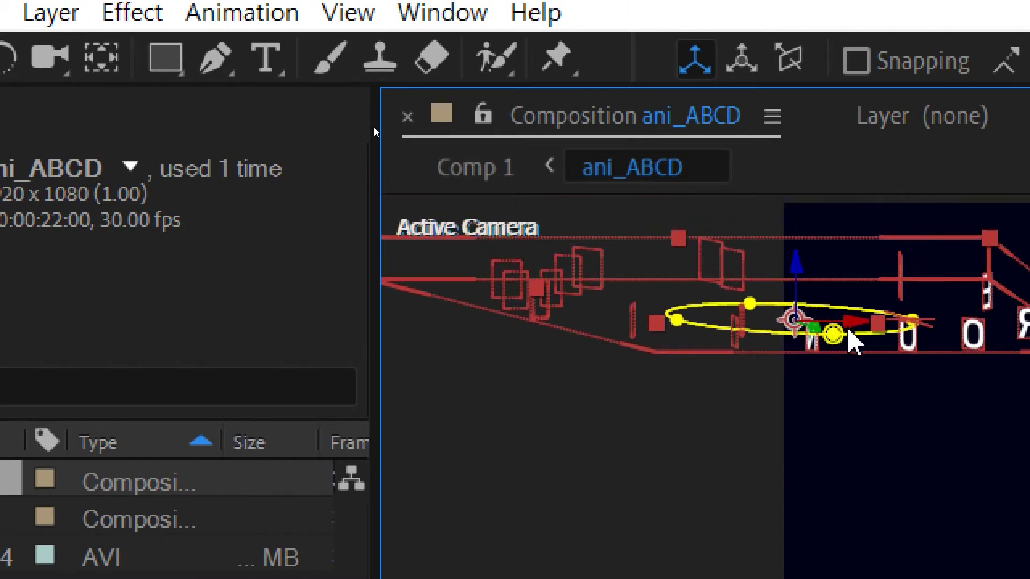
{"action": "left_click_drag", "start_coordinate": [857, 333], "coordinate": [544, 326]}
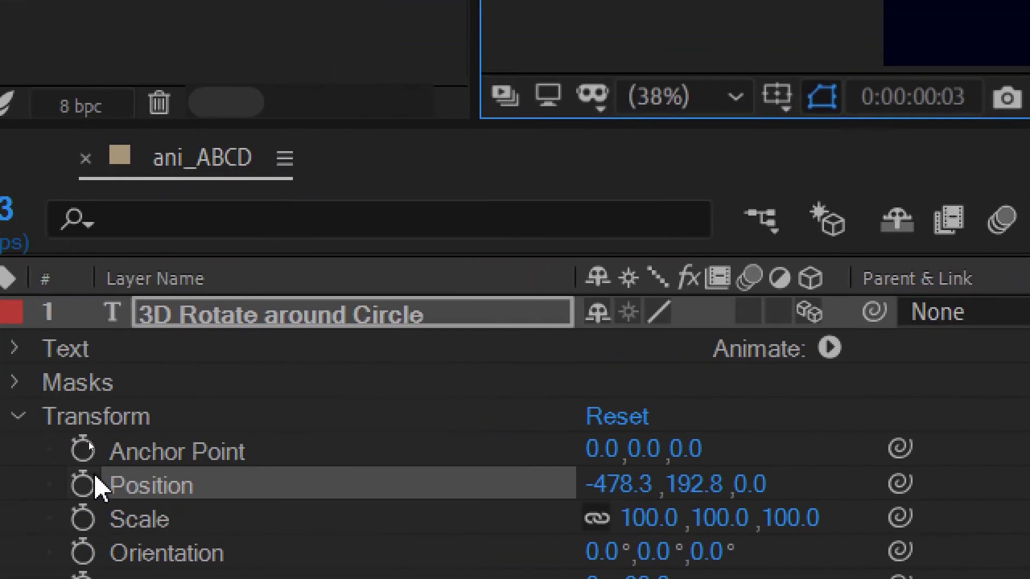
{"action": "left_click", "coordinate": [242, 484]}
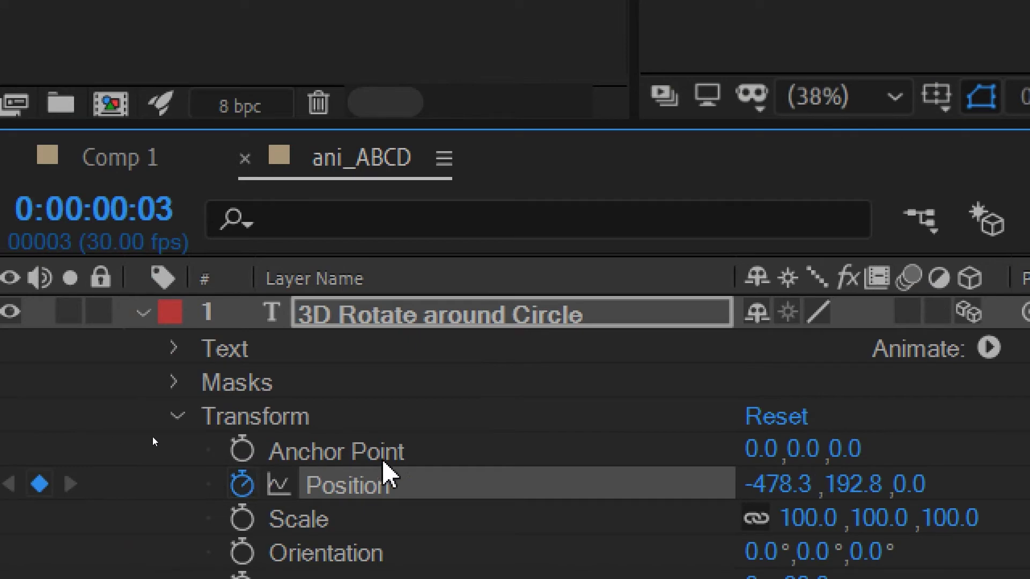
At 0:00:06:04, keyframe the text layer's Position at about 977.3, 192.8 so it travels rightward into the frame
{"action": "left_click_drag", "start_coordinate": [736, 238], "coordinate": [1029, 258]}
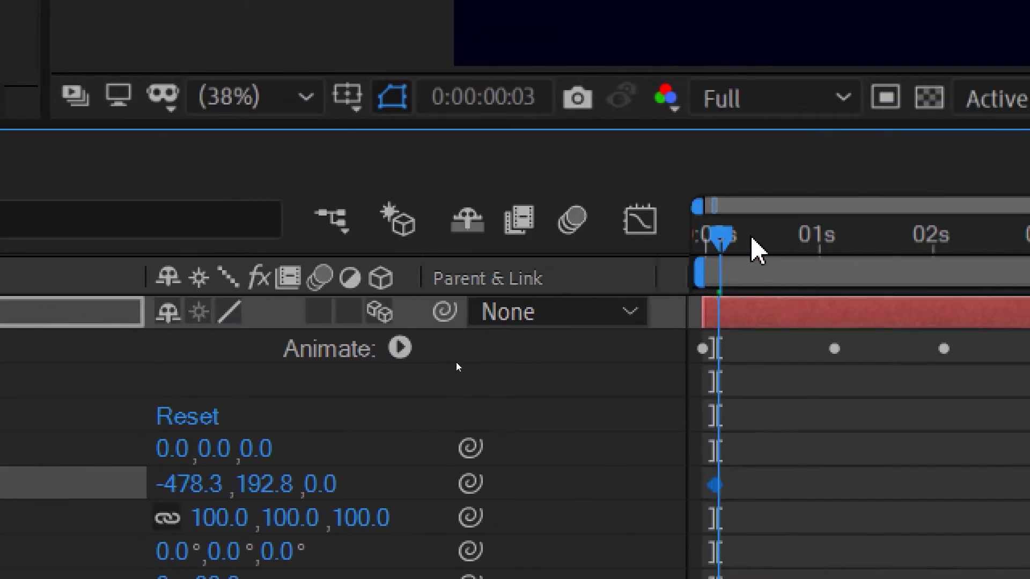
{"action": "left_click_drag", "start_coordinate": [909, 271], "coordinate": [977, 276]}
{"action": "left_click_drag", "start_coordinate": [909, 276], "coordinate": [1026, 263]}
{"action": "key", "text": "ctrl+v"}
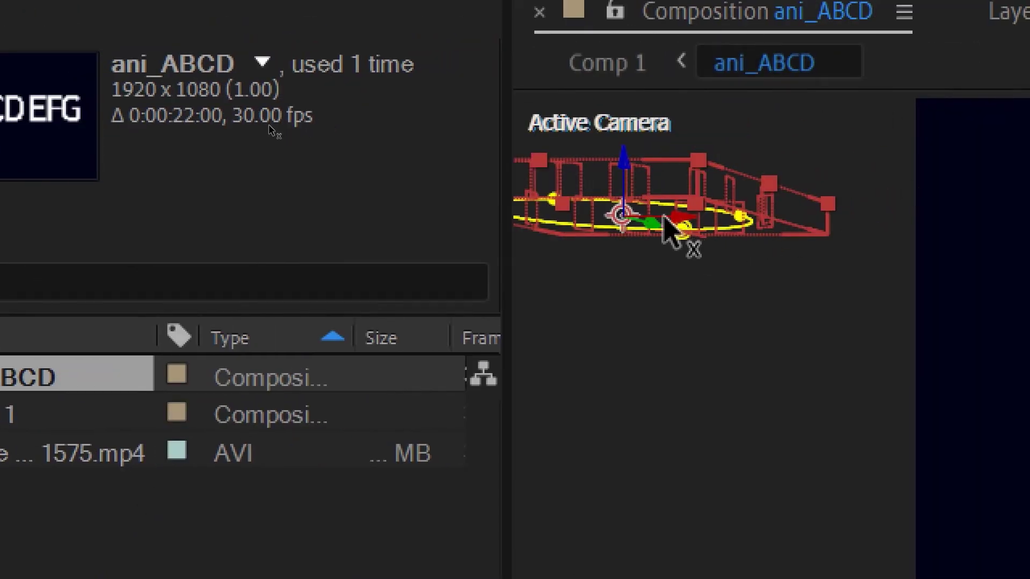
{"action": "left_click_drag", "start_coordinate": [665, 220], "coordinate": [751, 230]}
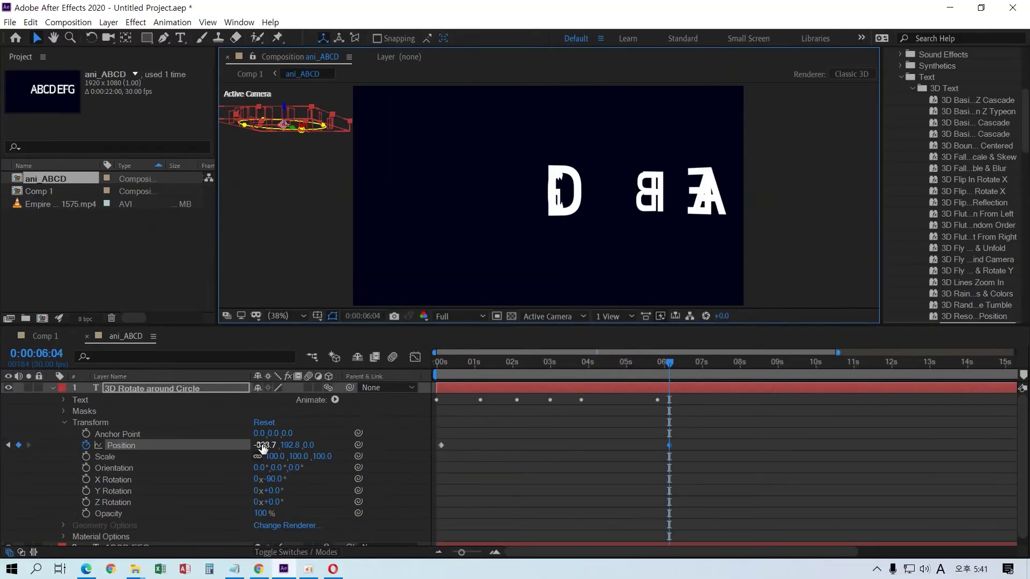
{"action": "left_click_drag", "start_coordinate": [262, 448], "coordinate": [950, 455]}
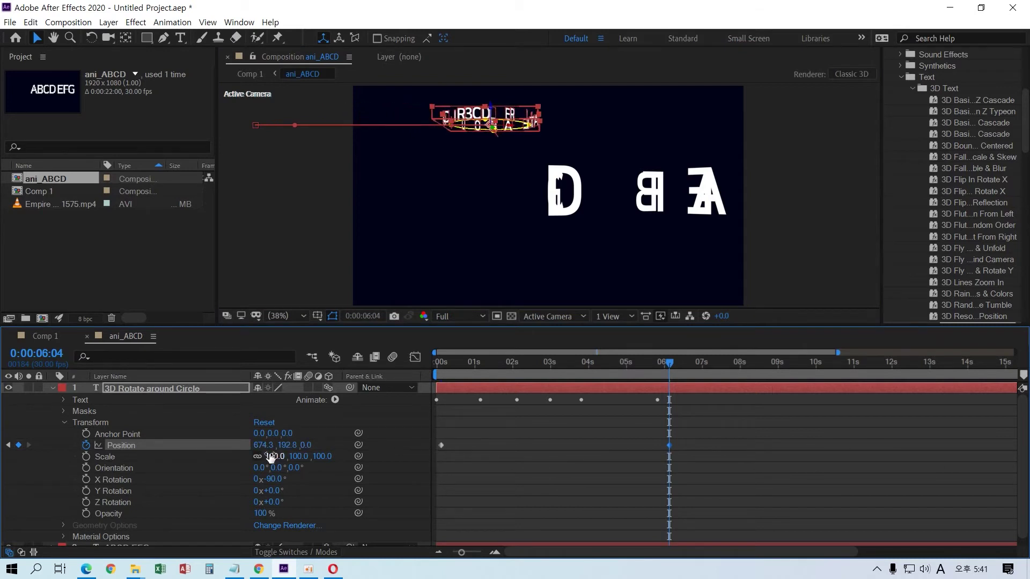
{"action": "left_click_drag", "start_coordinate": [263, 446], "coordinate": [698, 439]}
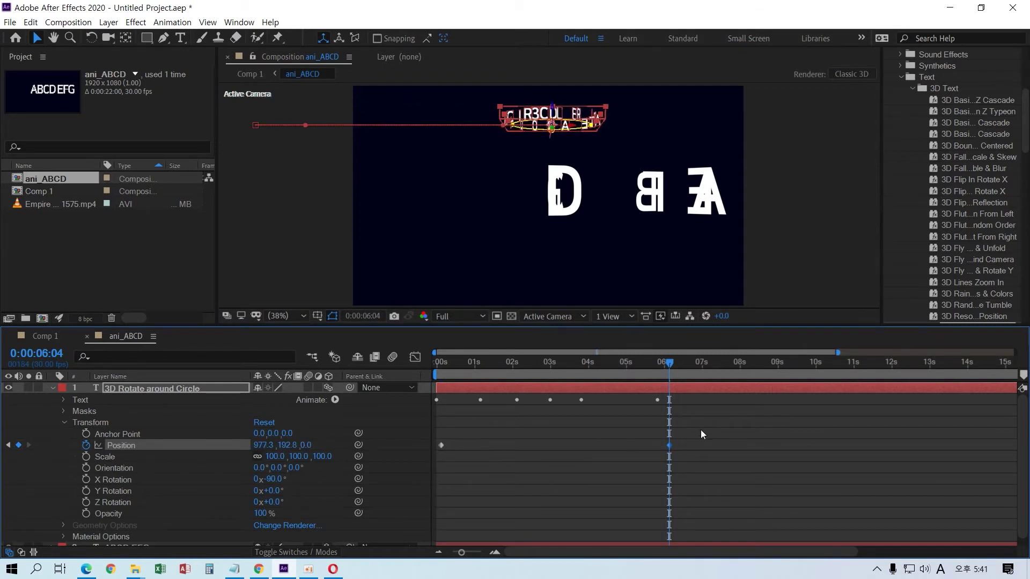
Scrub through the Position animation, place the current time at 0:00:05:00 and switch to the Comp 1 composition
{"action": "left_click_drag", "start_coordinate": [672, 369], "coordinate": [489, 397]}
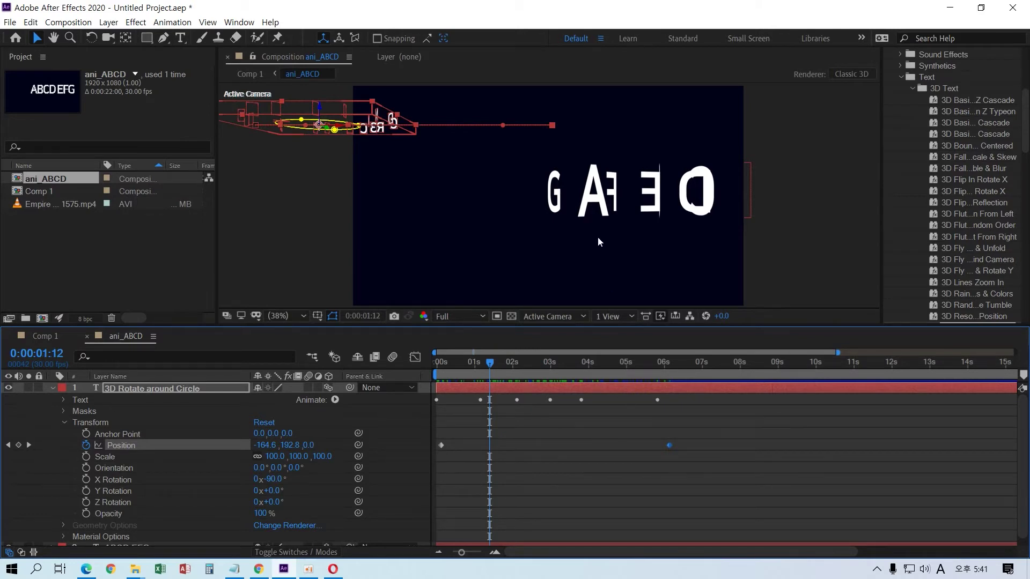
{"action": "left_click_drag", "start_coordinate": [494, 367], "coordinate": [627, 358]}
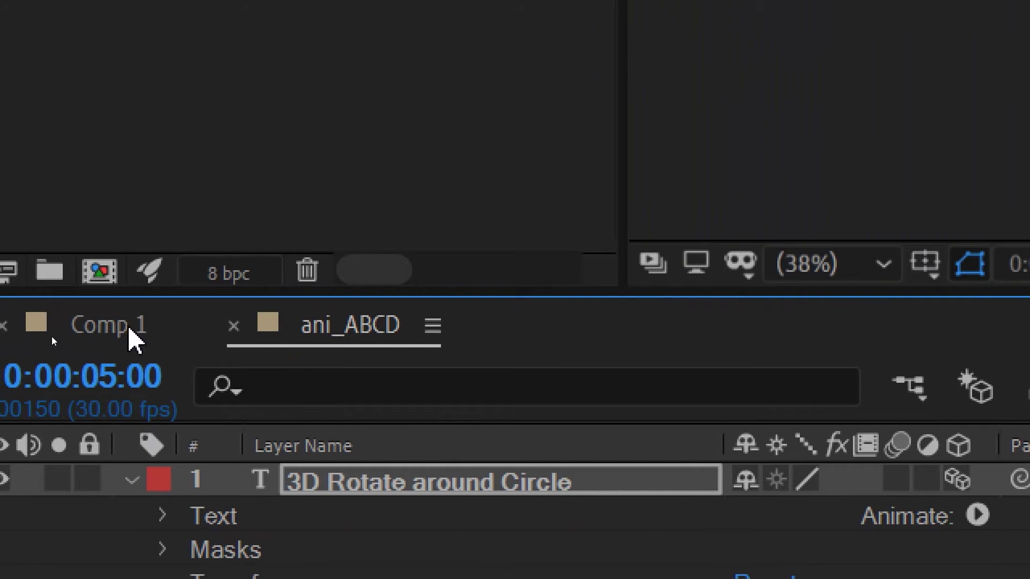
{"action": "left_click", "coordinate": [130, 324]}
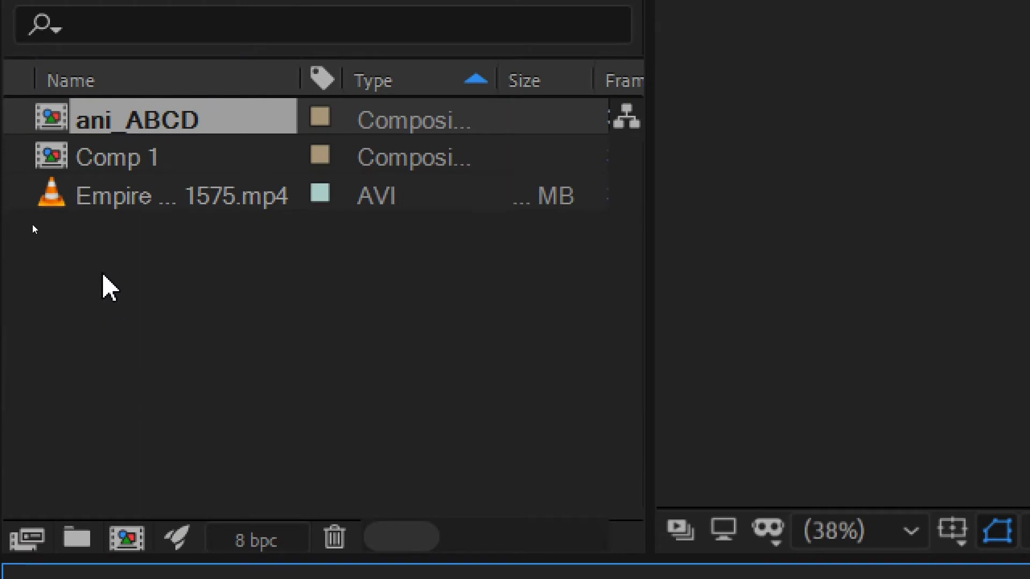
Rename the Comp 1 composition as Main_ABCD and leave it selected in the project
{"action": "left_click", "coordinate": [99, 172]}
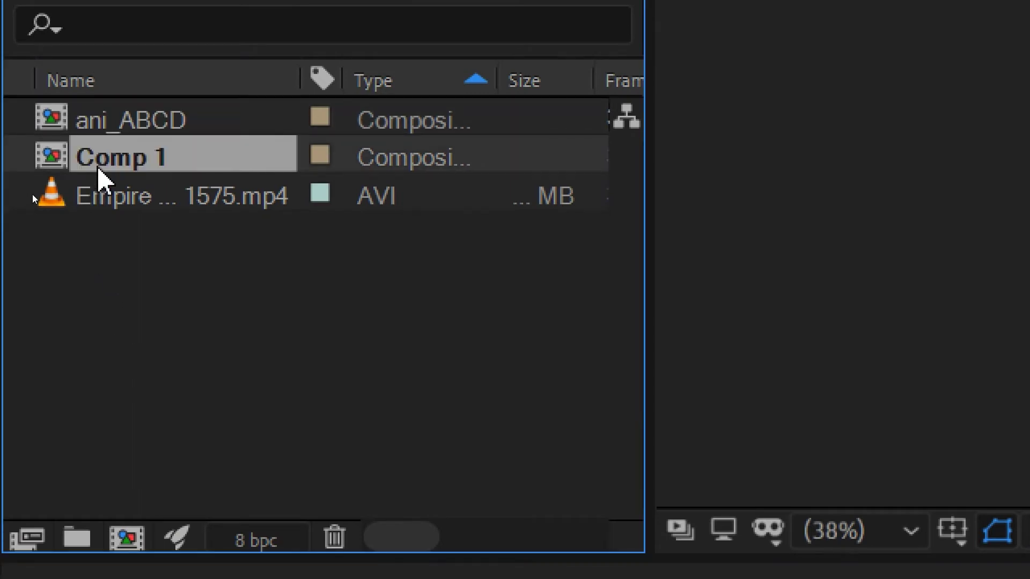
{"action": "key", "text": "Return"}
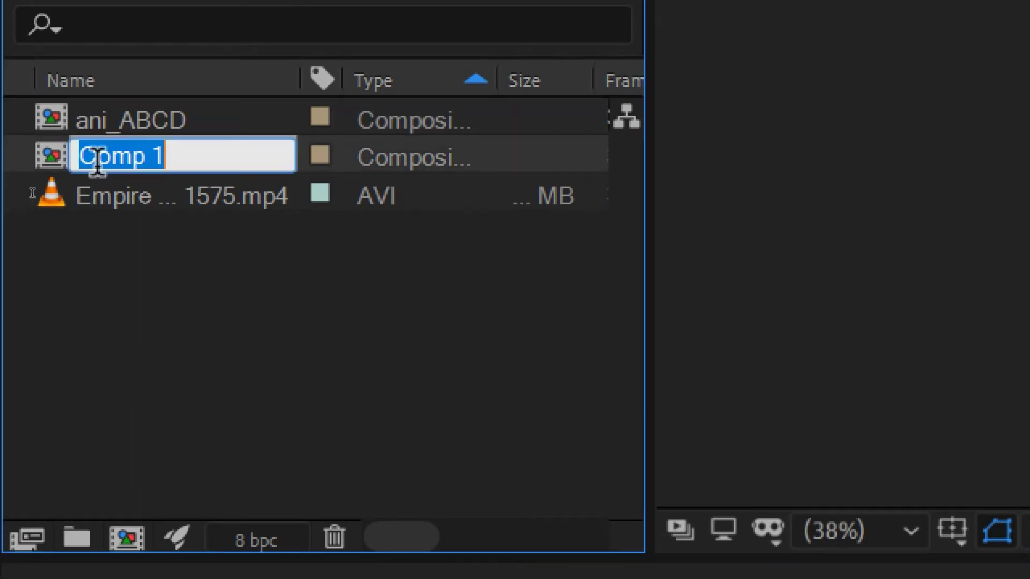
{"action": "type", "text": "ABC"}
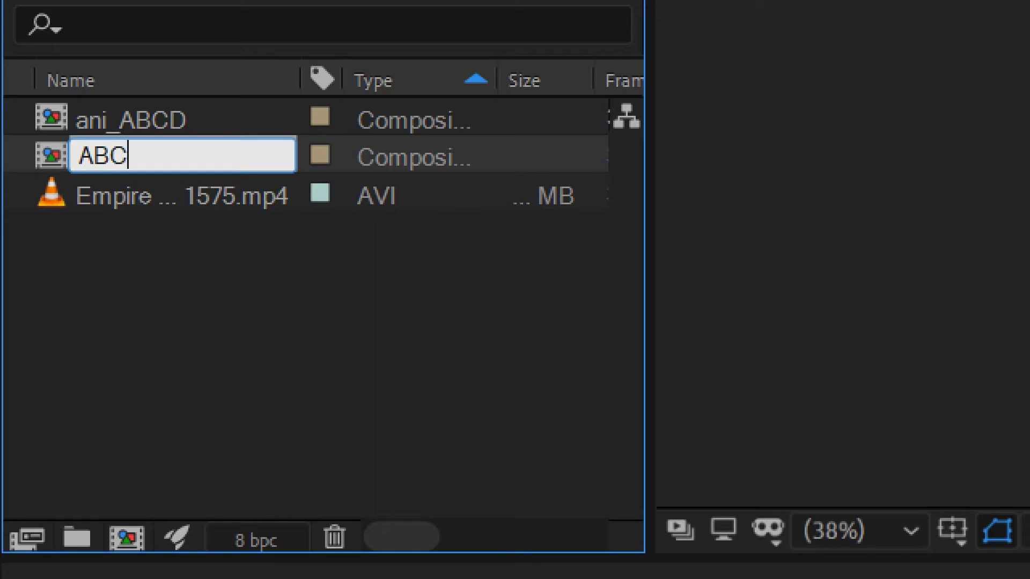
{"action": "type", "text": "D"}
{"action": "key", "text": "Home"}
{"action": "type", "text": "Main_"}
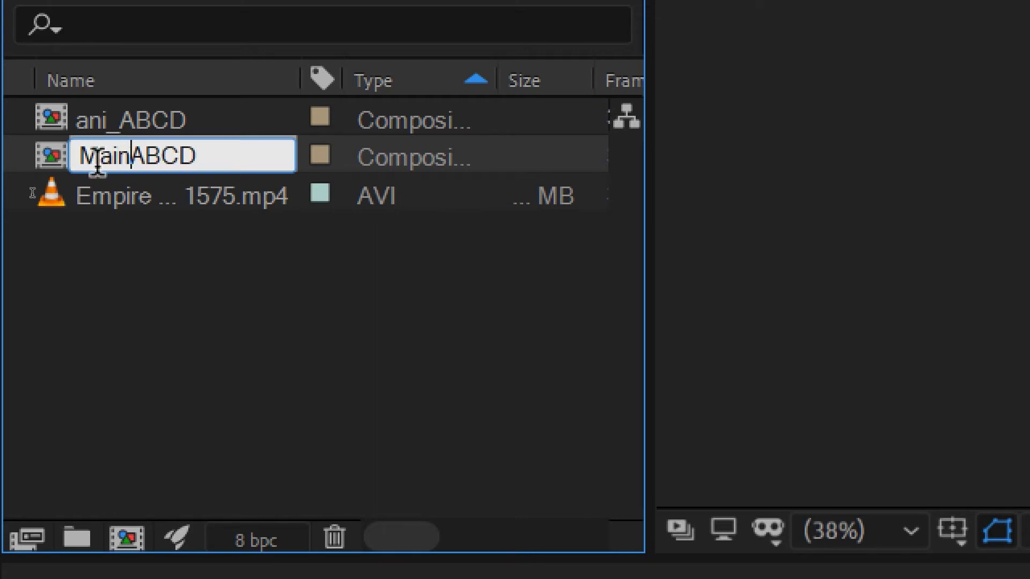
{"action": "key", "text": "Return"}
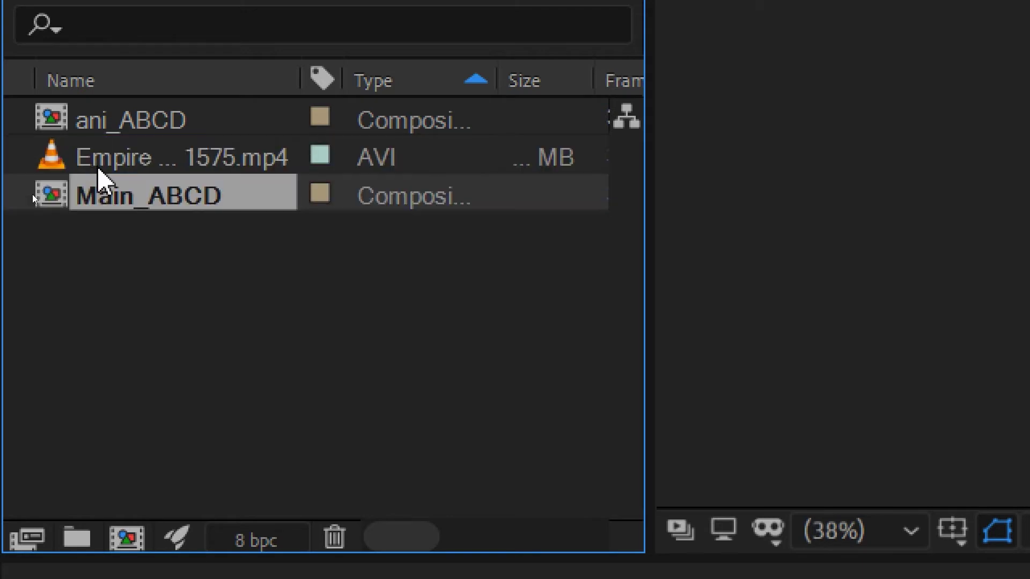
{"action": "left_click", "coordinate": [147, 121]}
{"action": "left_click", "coordinate": [151, 202]}
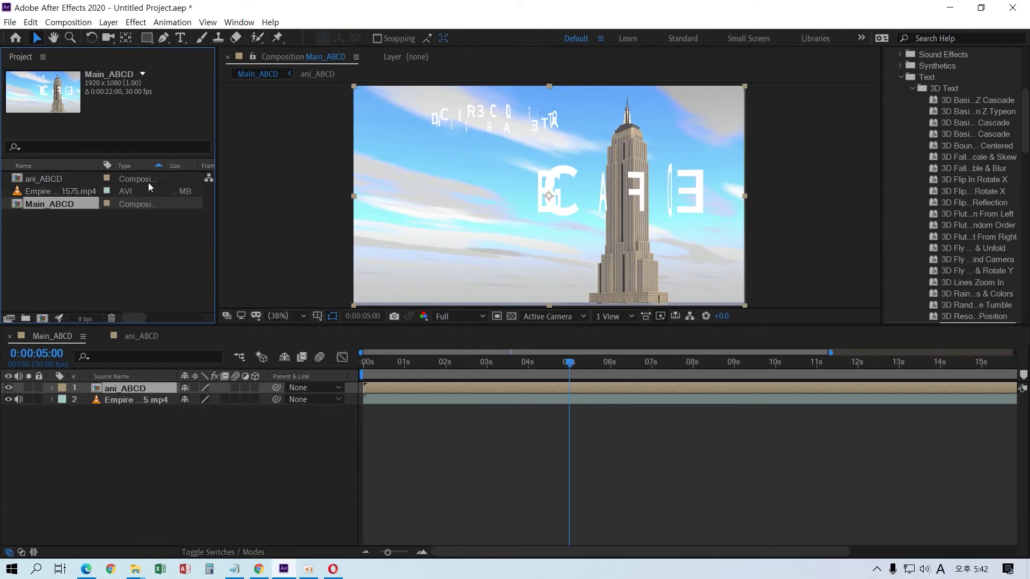
At 0:00:04:11, draw a rectangular mask on the ani_ABCD layer over the tower's shaft, expand its properties and invert it
{"action": "left_click_drag", "start_coordinate": [571, 366], "coordinate": [543, 363]}
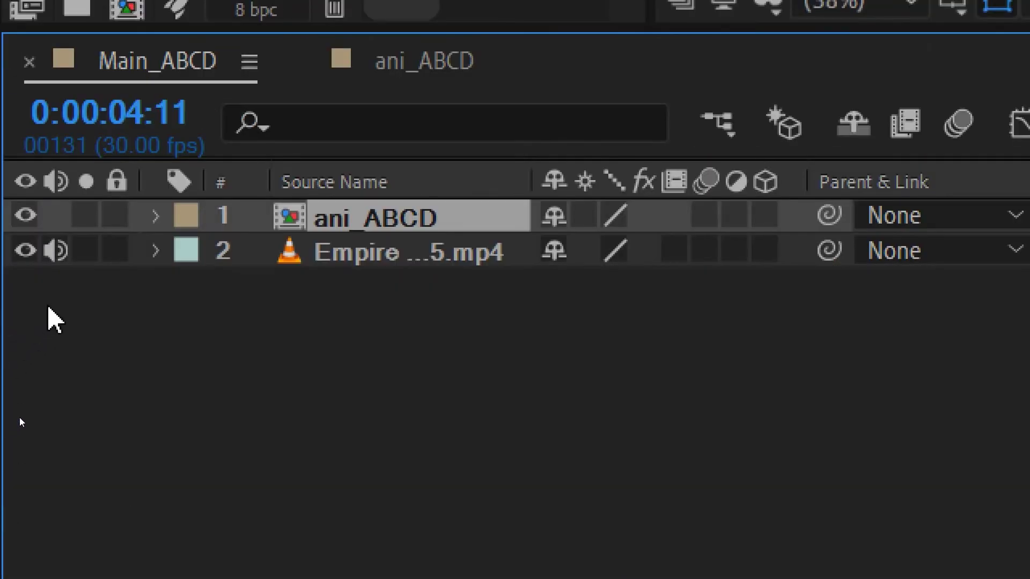
{"action": "left_click", "coordinate": [155, 216]}
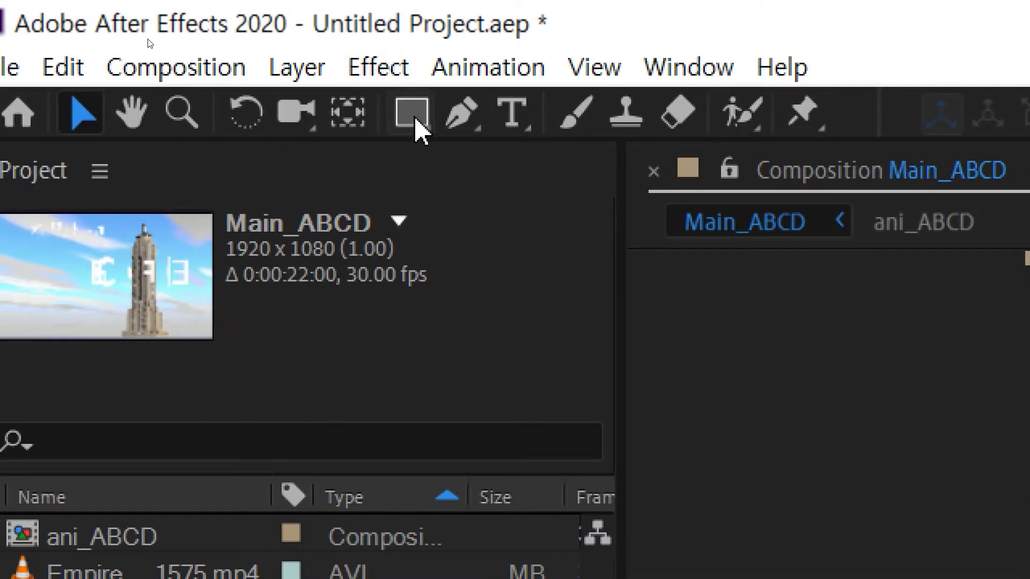
{"action": "left_click", "coordinate": [411, 113]}
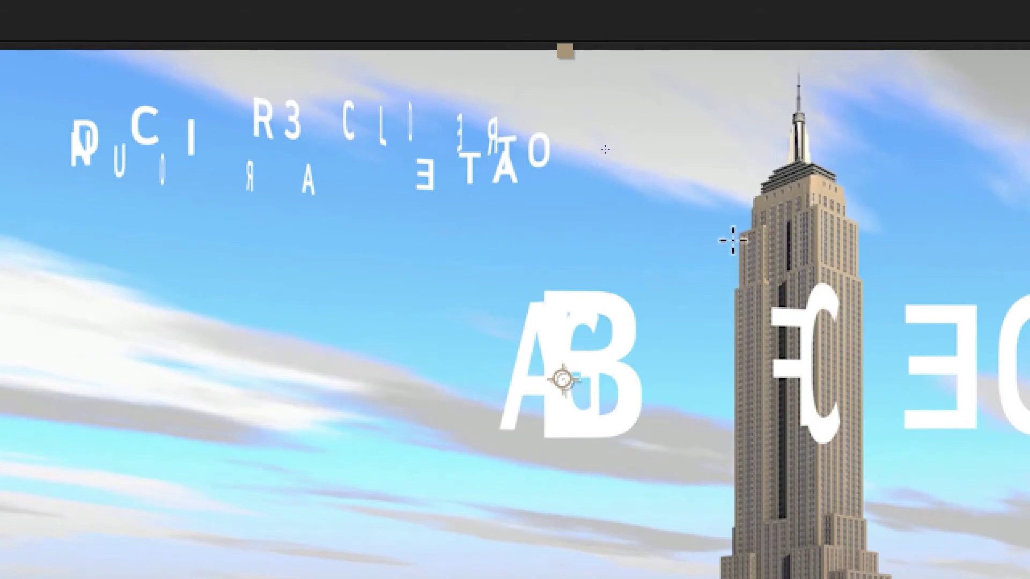
{"action": "left_click_drag", "start_coordinate": [735, 294], "coordinate": [857, 545]}
{"action": "left_click_drag", "start_coordinate": [857, 507], "coordinate": [863, 521]}
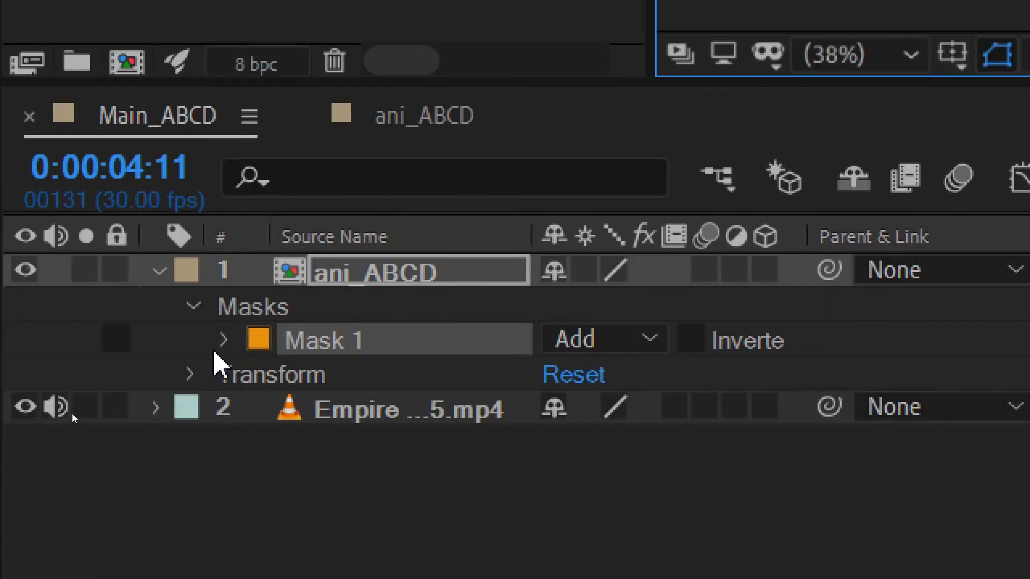
{"action": "left_click", "coordinate": [224, 340]}
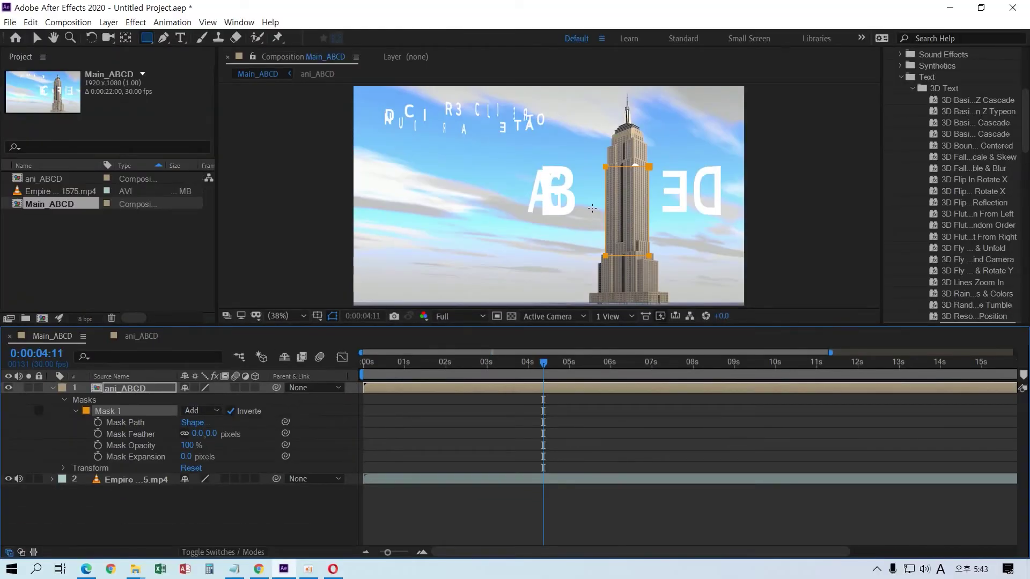
Select Mask 1 on the ani_ABCD layer and extend its upper edge higher up the tower
{"action": "left_click", "coordinate": [40, 40]}
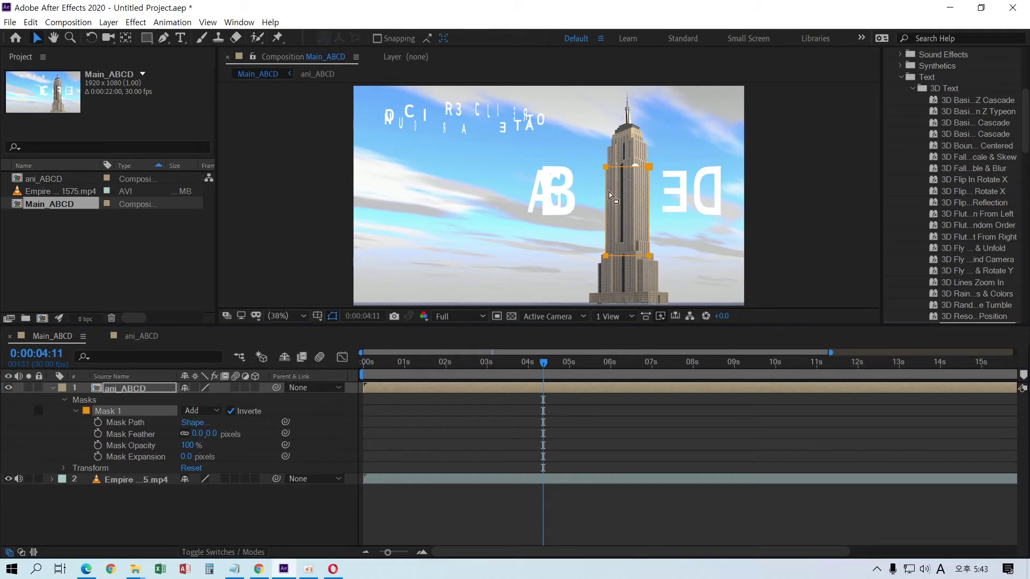
{"action": "left_click", "coordinate": [621, 199]}
{"action": "left_click", "coordinate": [622, 185]}
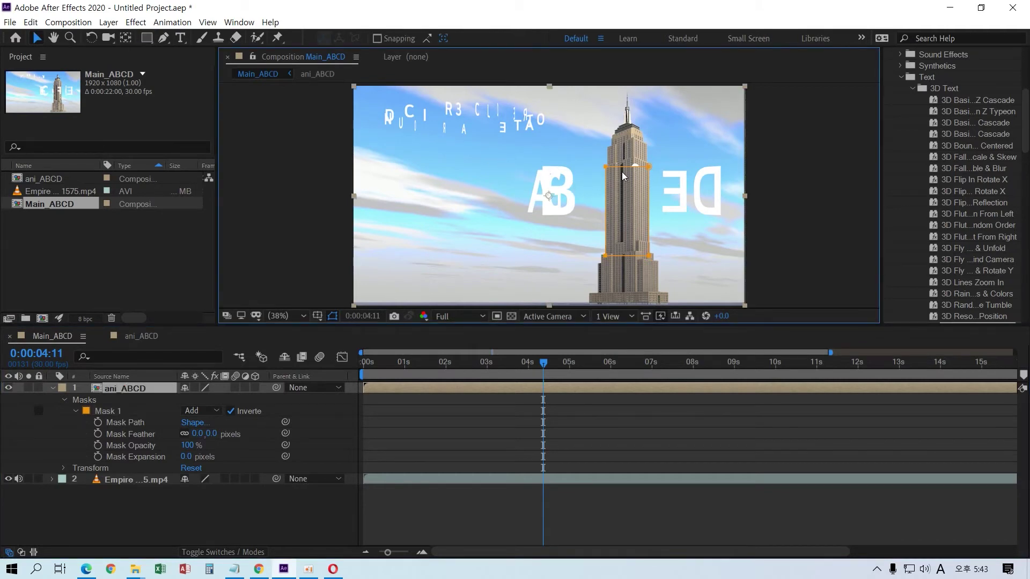
{"action": "left_click", "coordinate": [112, 411]}
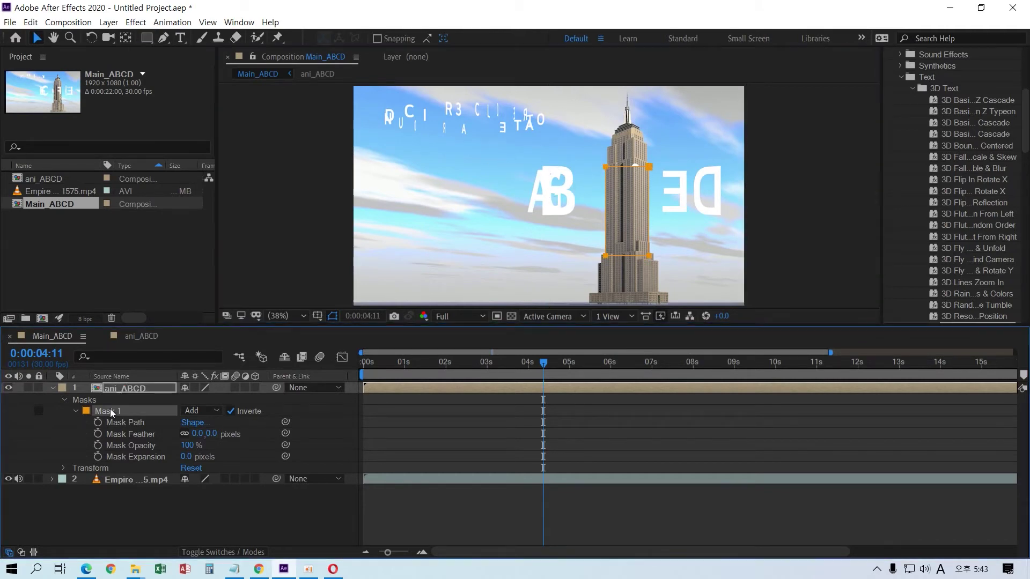
{"action": "left_click_drag", "start_coordinate": [608, 171], "coordinate": [609, 155]}
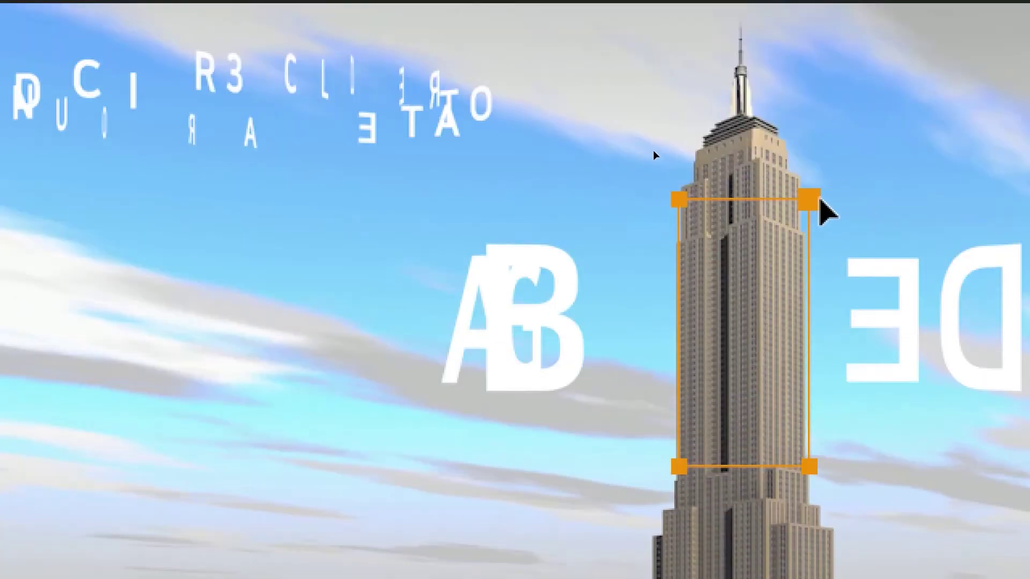
{"action": "double_click", "coordinate": [819, 199]}
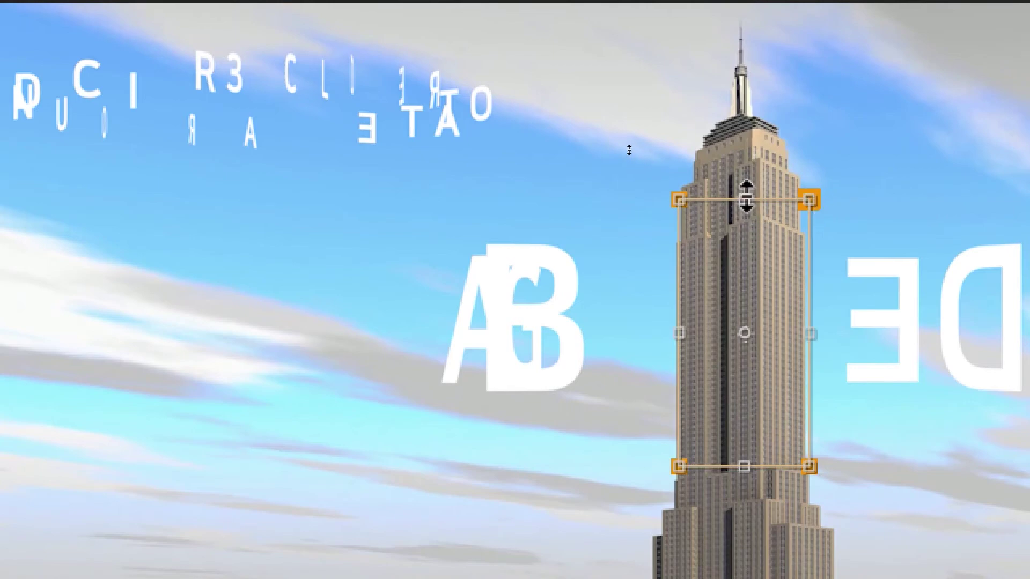
{"action": "left_click_drag", "start_coordinate": [744, 200], "coordinate": [747, 180]}
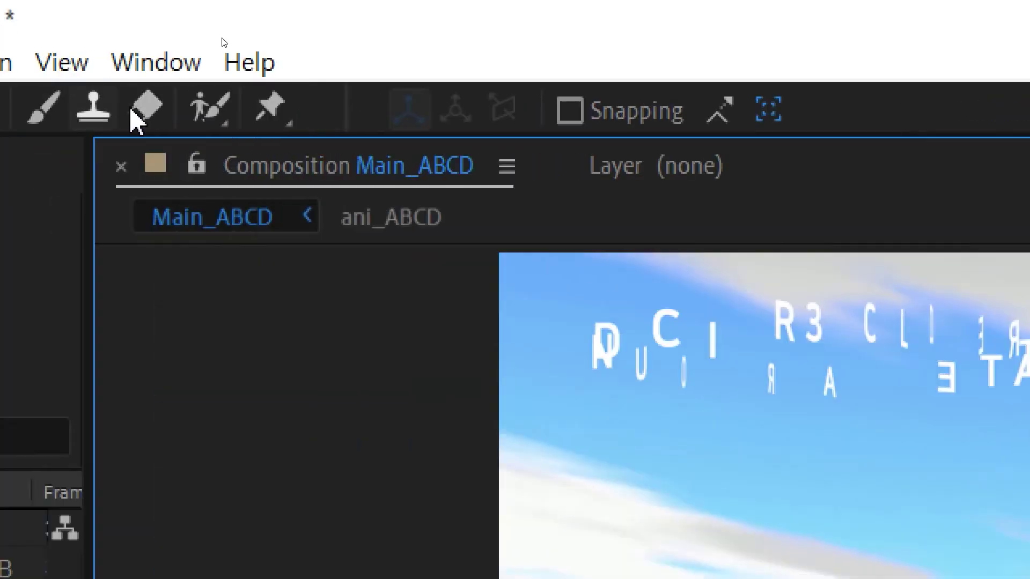
Extend the mask's lower edge down to the tower's stepped base, fit its right edge to the shaft and collapse the ani_ABCD layer
{"action": "left_click", "coordinate": [218, 110]}
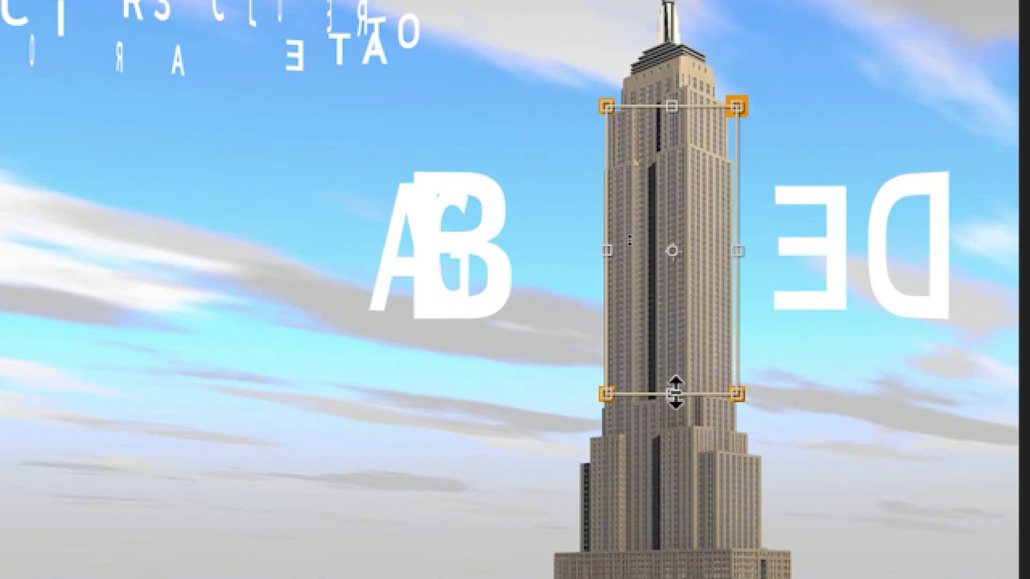
{"action": "left_click_drag", "start_coordinate": [676, 393], "coordinate": [673, 445]}
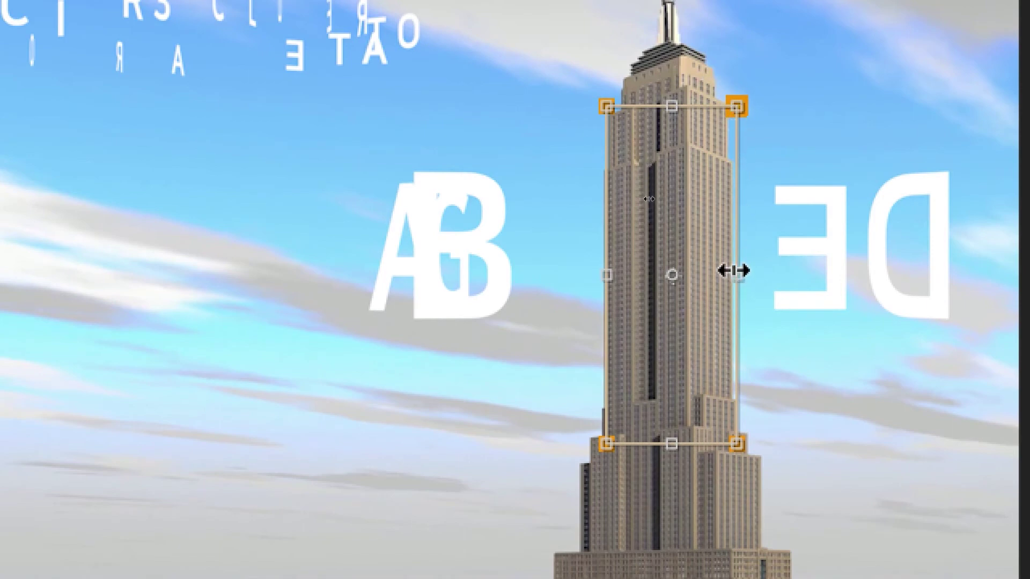
{"action": "left_click_drag", "start_coordinate": [728, 271], "coordinate": [724, 276]}
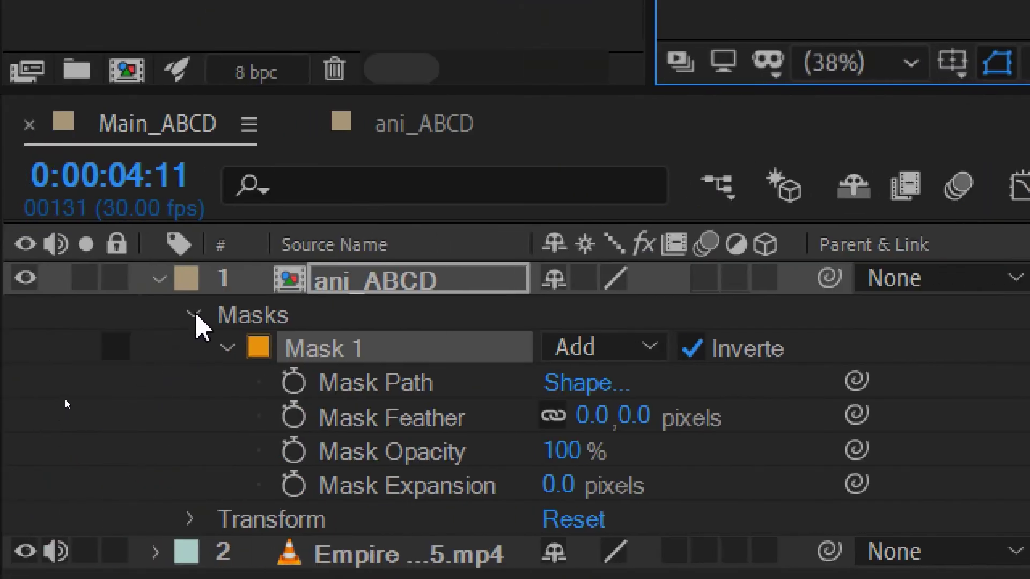
{"action": "left_click", "coordinate": [158, 280]}
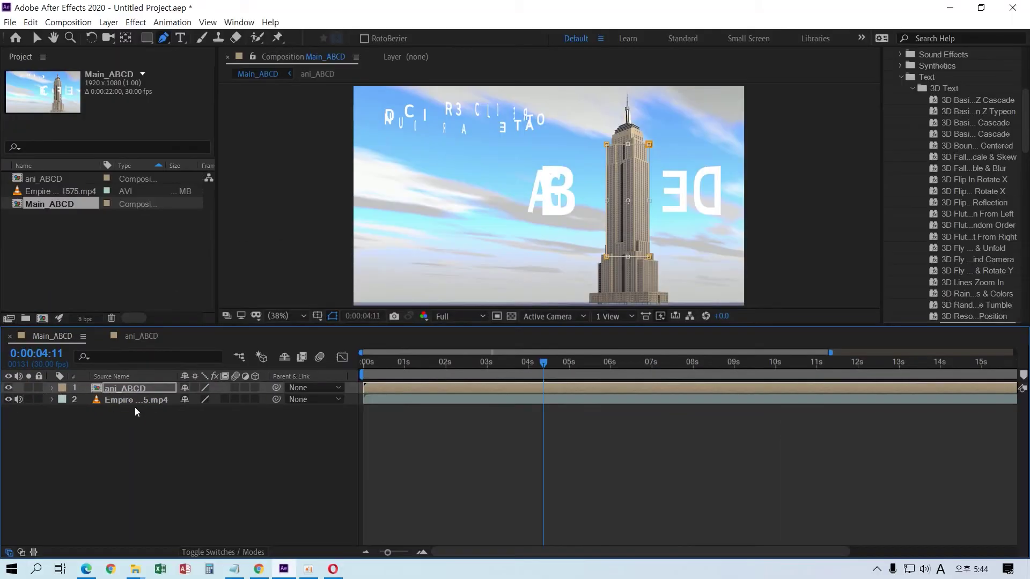
Scrub the Main_ABCD timeline between about 0:00:04:24 and 0:00:05:16 to check how the text passes behind the tower
{"action": "left_click_drag", "start_coordinate": [544, 362], "coordinate": [591, 368]}
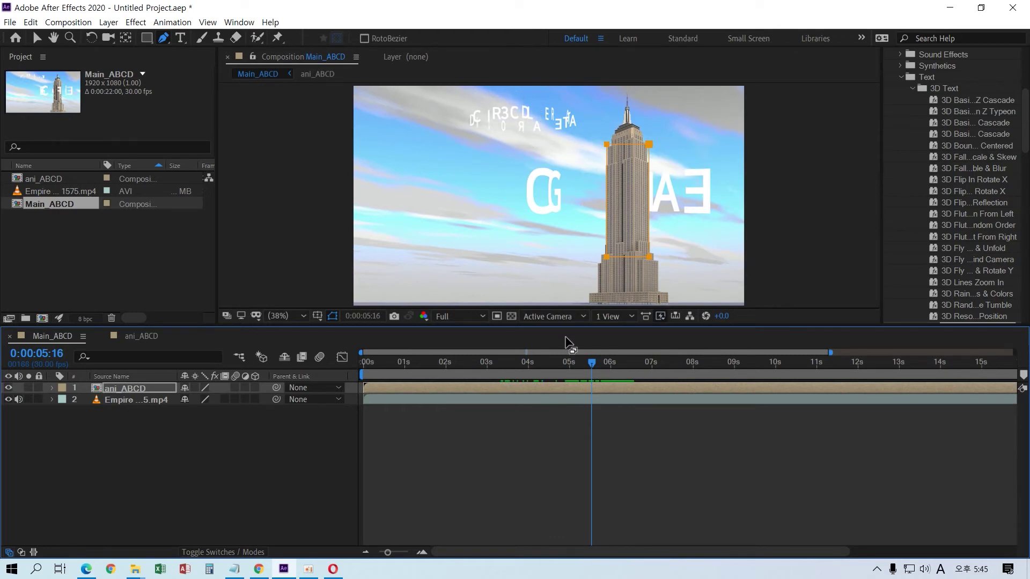
{"action": "left_click_drag", "start_coordinate": [591, 361], "coordinate": [561, 362]}
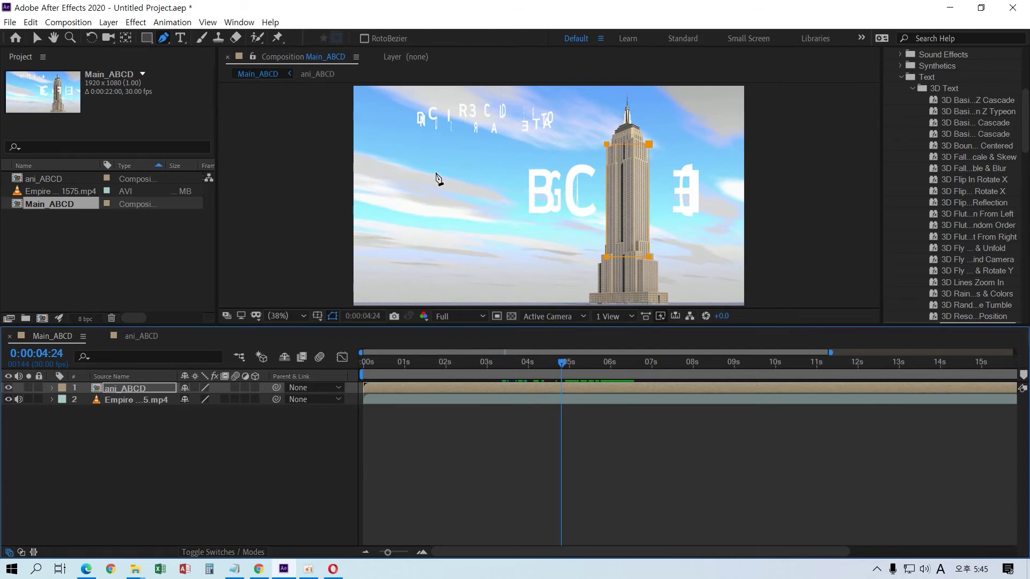
{"action": "mouse_move", "coordinate": [561, 360]}
{"action": "left_mouse_down"}
{"action": "mouse_move", "coordinate": [445, 360]}
{"action": "mouse_move", "coordinate": [580, 359]}
{"action": "left_mouse_up"}
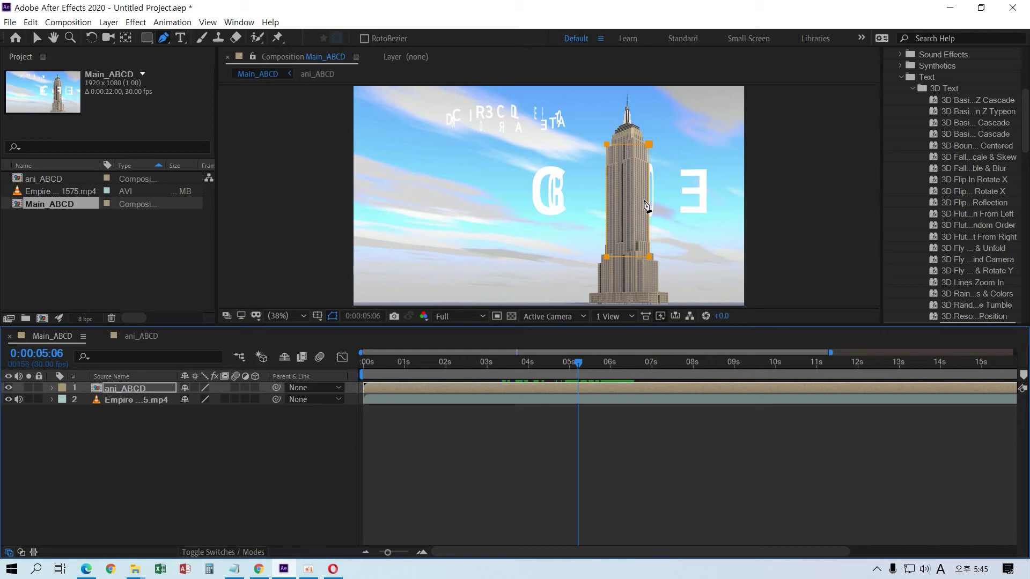
In the ani_ABCD composition, move the ABCD EFG text beyond the frame's right edge to Position 2260.0, 577.3 and collapse both layers
{"action": "double_click", "coordinate": [94, 388]}
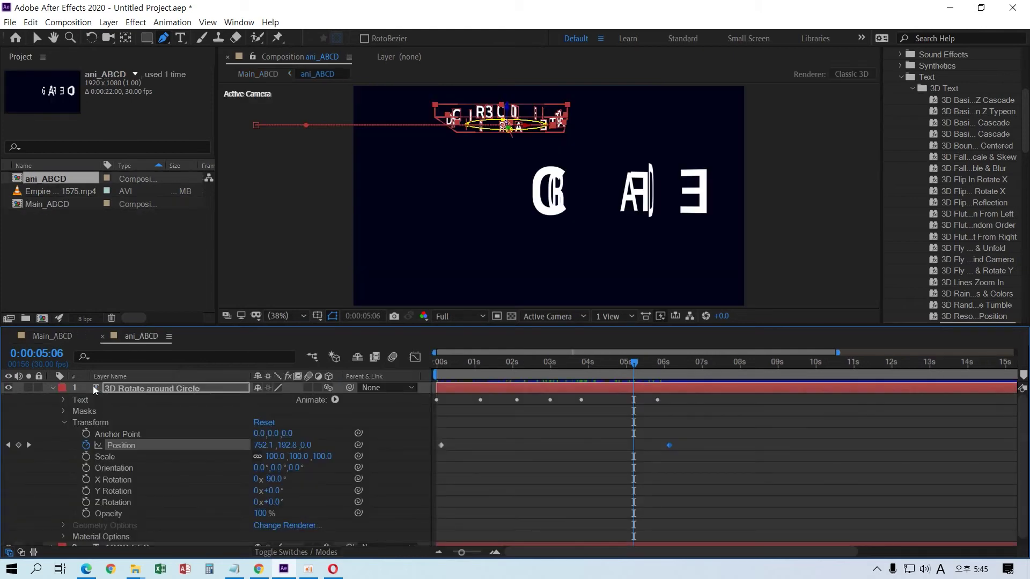
{"action": "left_click", "coordinate": [37, 38]}
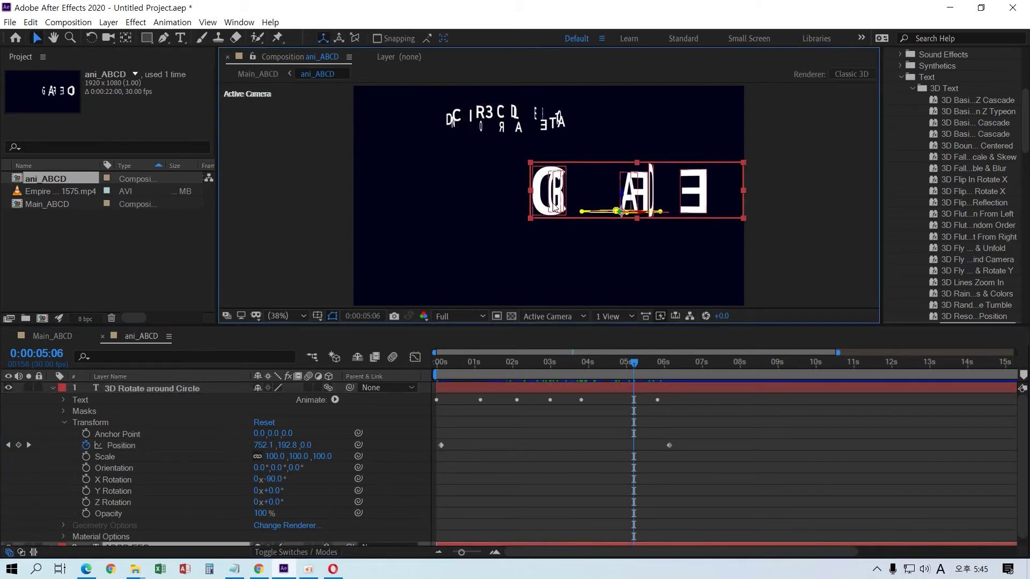
{"action": "left_click_drag", "start_coordinate": [554, 206], "coordinate": [697, 207]}
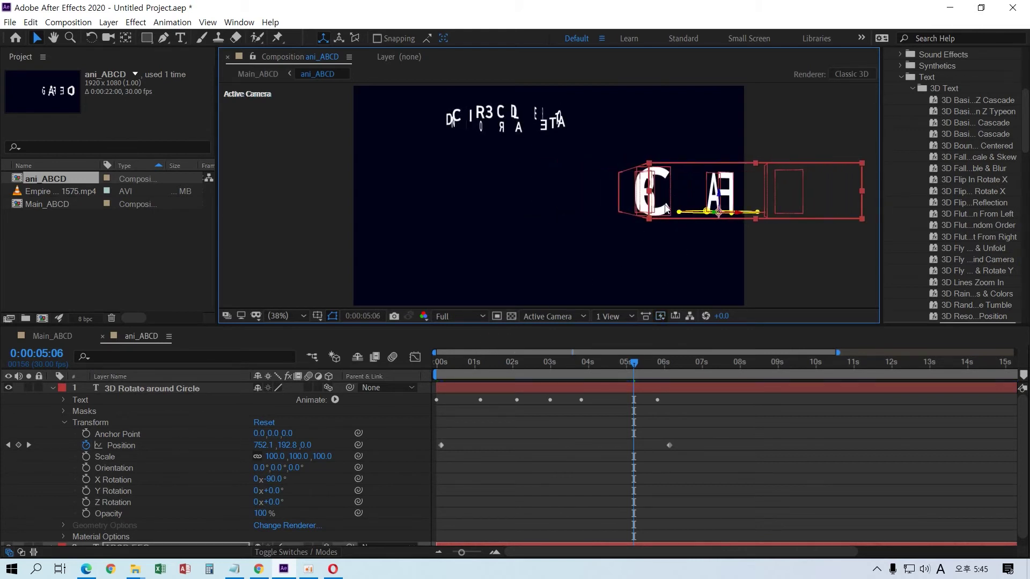
{"action": "left_click_drag", "start_coordinate": [657, 210], "coordinate": [773, 199]}
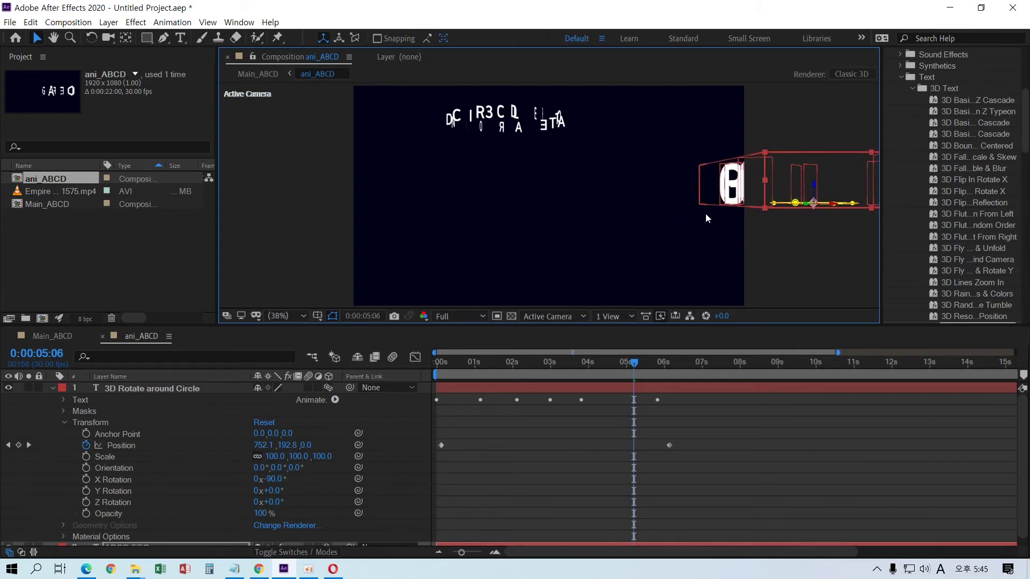
{"action": "key", "text": "ctrl+a"}
{"action": "left_click", "coordinate": [54, 387]}
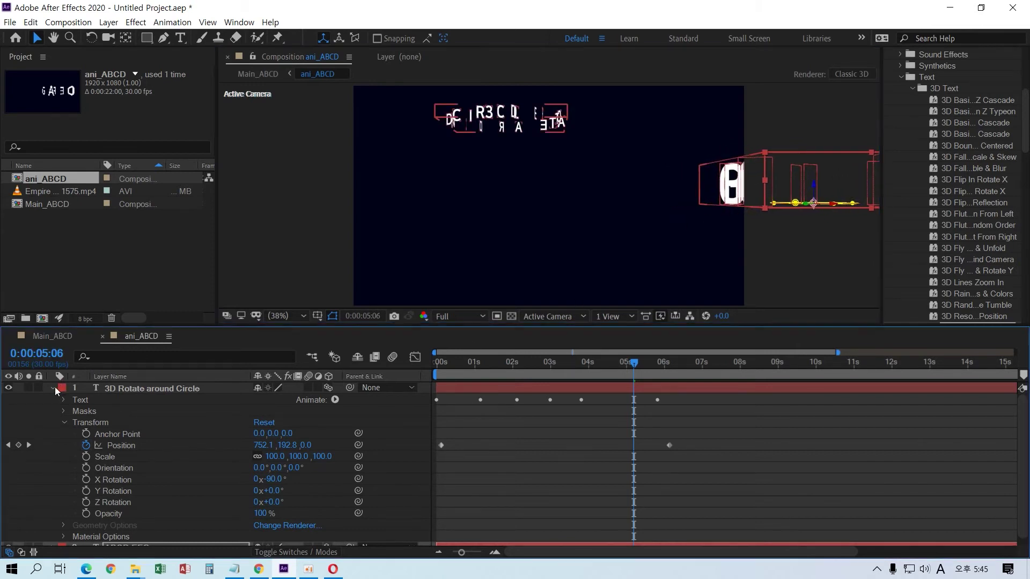
{"action": "left_click", "coordinate": [57, 395], "text": "ctrl"}
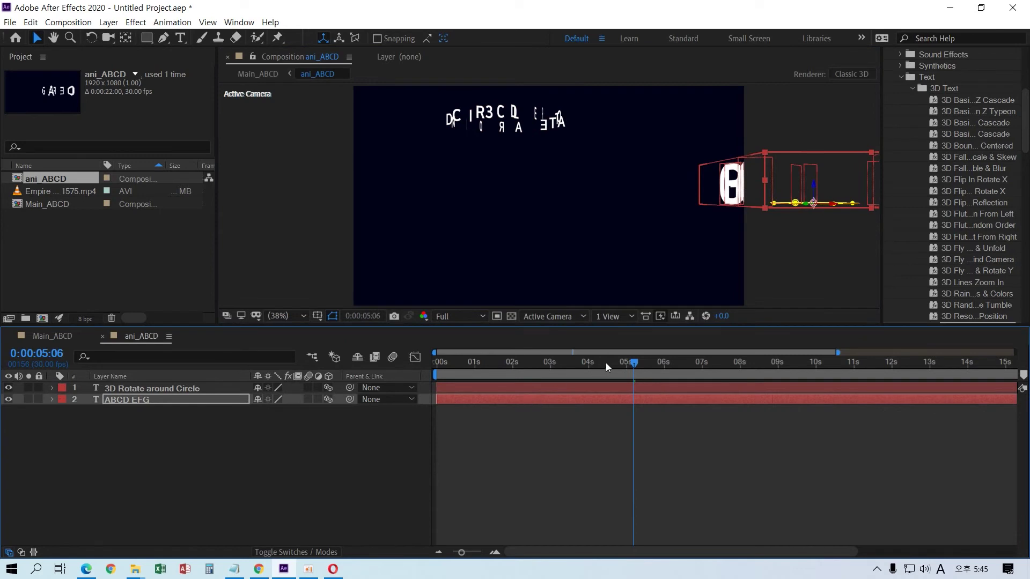
Slide the ABCD EFG layer along the timeline to start at about 3.3 seconds, and undo the extra shift of its start
{"action": "left_click_drag", "start_coordinate": [633, 362], "coordinate": [436, 369]}
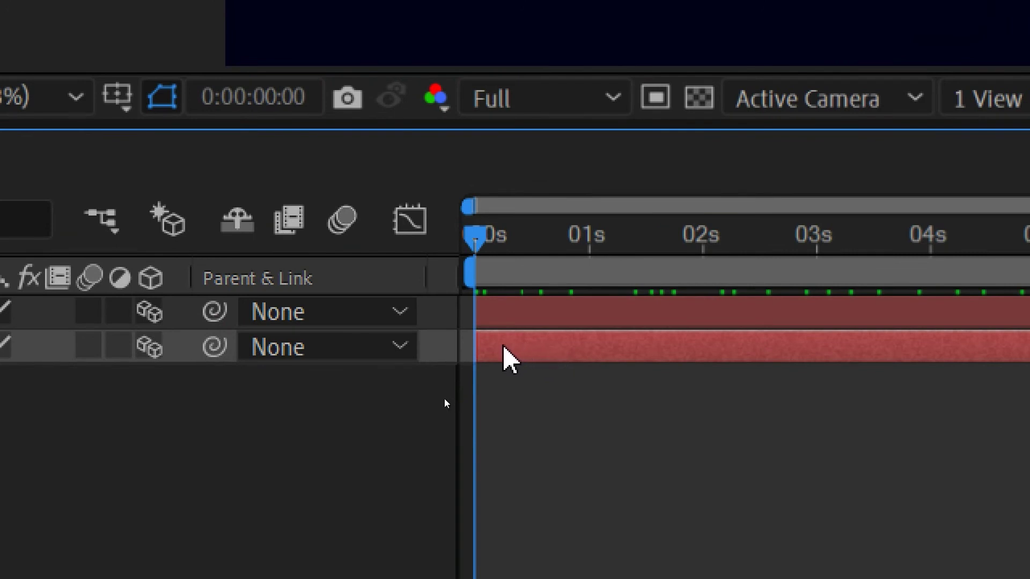
{"action": "left_click_drag", "start_coordinate": [520, 361], "coordinate": [875, 365]}
{"action": "left_click_drag", "start_coordinate": [472, 245], "coordinate": [773, 262]}
{"action": "left_click_drag", "start_coordinate": [824, 346], "coordinate": [889, 353]}
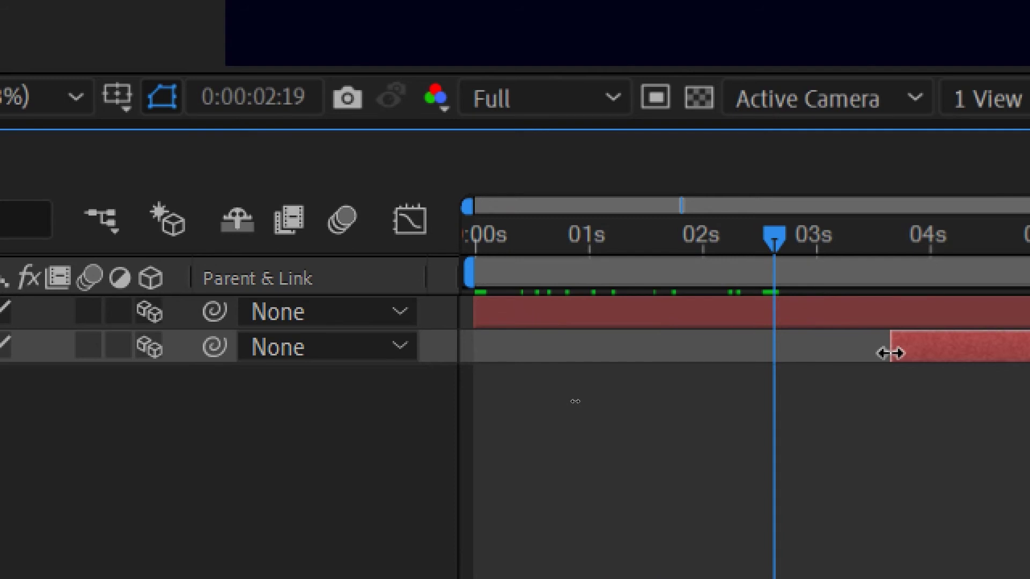
{"action": "key", "text": "ctrl+z"}
At 0:00:03:14, set the first Position keyframe on the ABCD EFG layer at 2260.0, 577.3
{"action": "left_click_drag", "start_coordinate": [762, 244], "coordinate": [855, 251]}
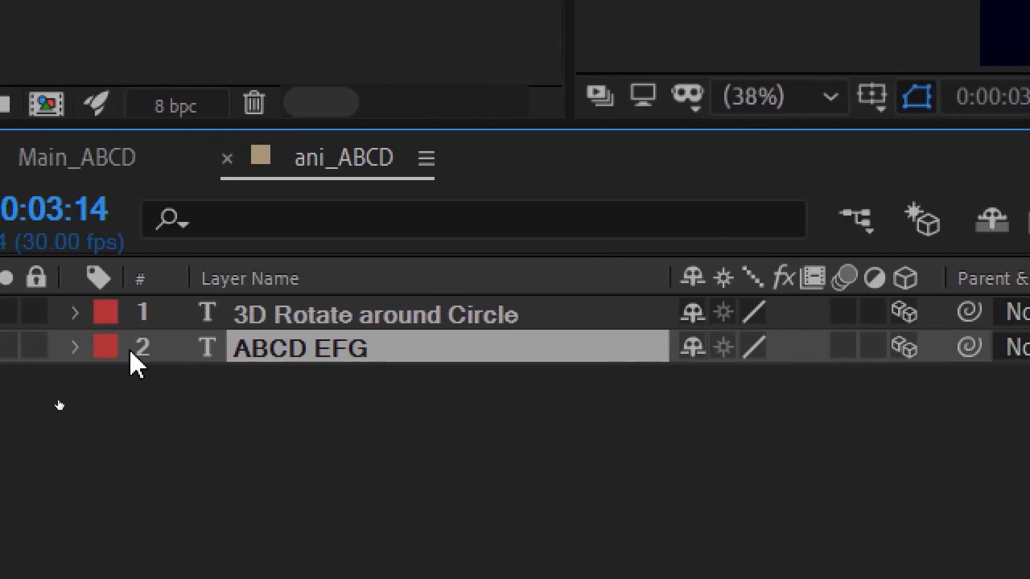
{"action": "left_click", "coordinate": [75, 347]}
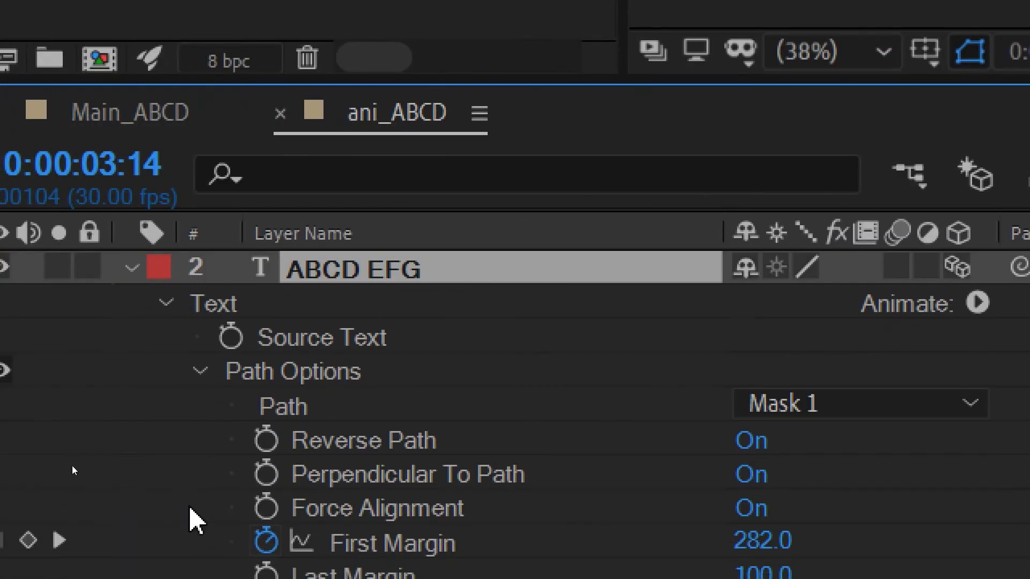
{"action": "left_click", "coordinate": [165, 304]}
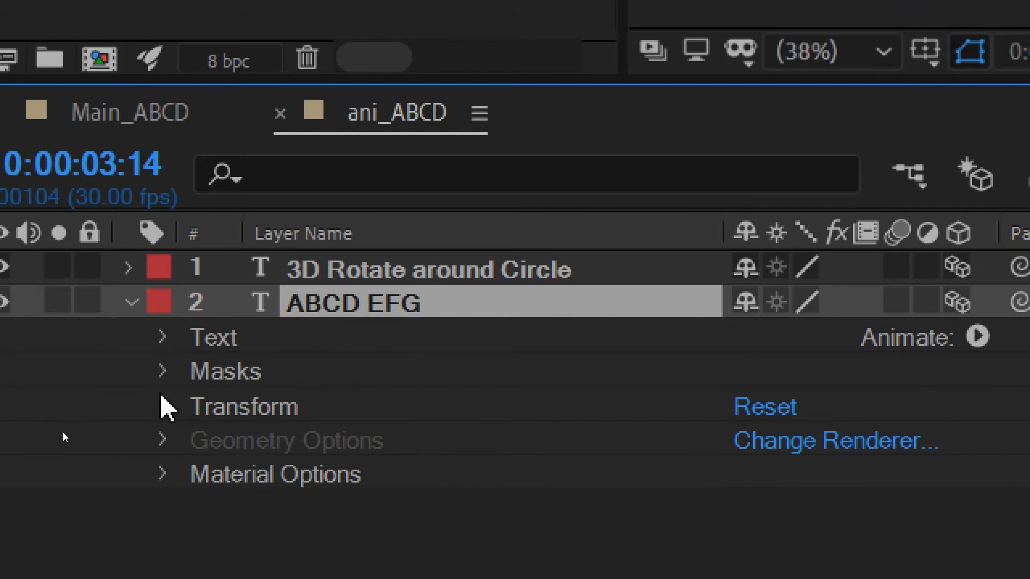
{"action": "left_click", "coordinate": [163, 405]}
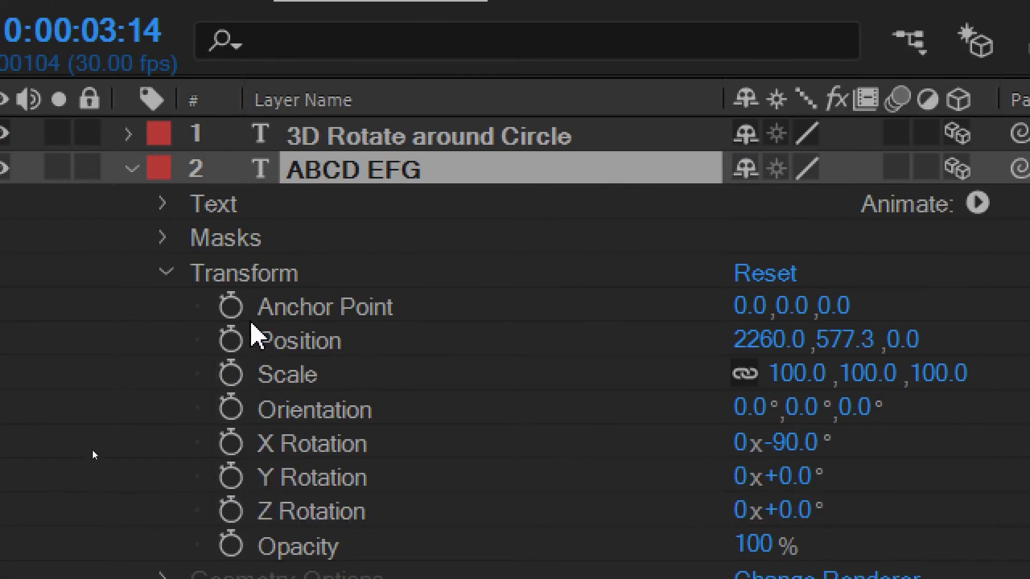
{"action": "left_click", "coordinate": [230, 340]}
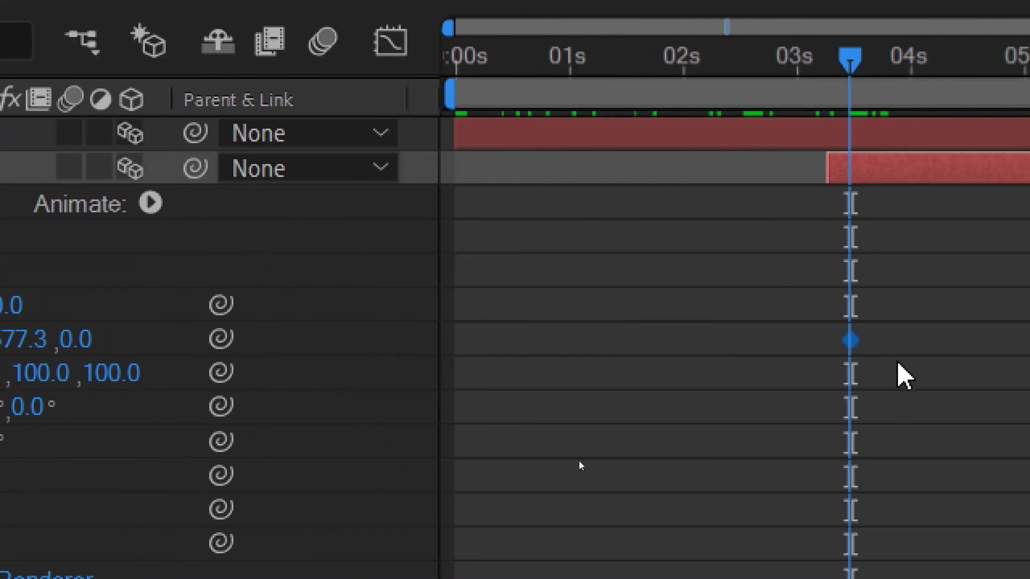
At 0:00:06:02, keyframe the ABCD EFG layer's Position at about 645.9, 577.3 so it travels leftward across the frame
{"action": "left_click_drag", "start_coordinate": [852, 59], "coordinate": [1019, 60]}
{"action": "left_click_drag", "start_coordinate": [906, 86], "coordinate": [1019, 96]}
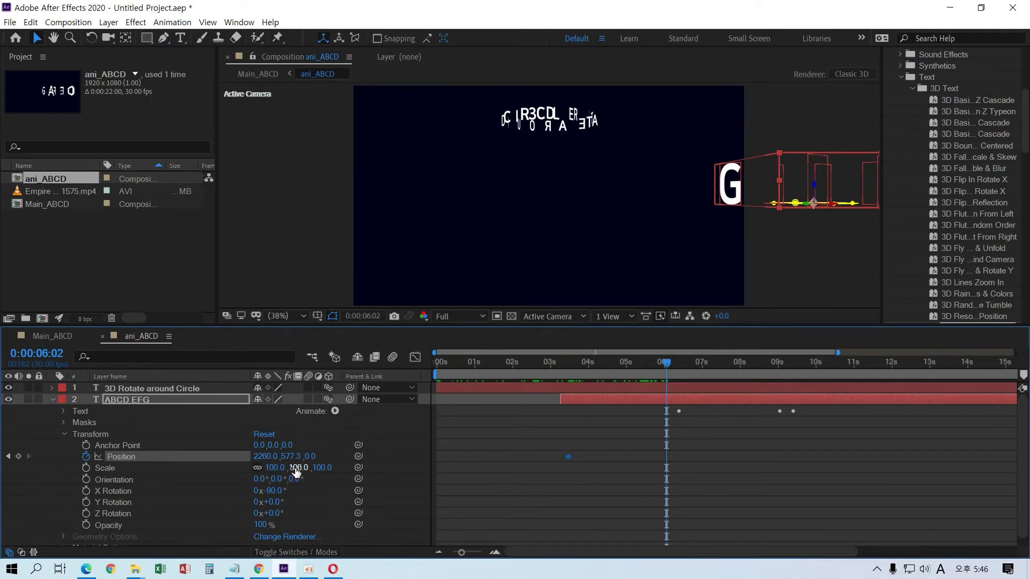
{"action": "left_click_drag", "start_coordinate": [274, 461], "coordinate": [3, 449]}
{"action": "left_click_drag", "start_coordinate": [268, 456], "coordinate": [138, 456]}
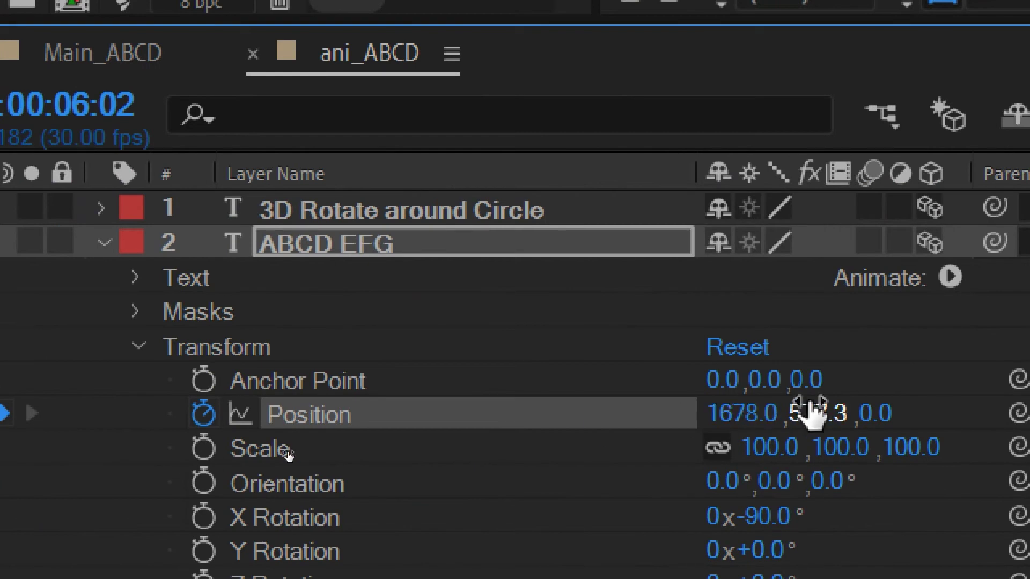
{"action": "left_click_drag", "start_coordinate": [770, 413], "coordinate": [638, 418]}
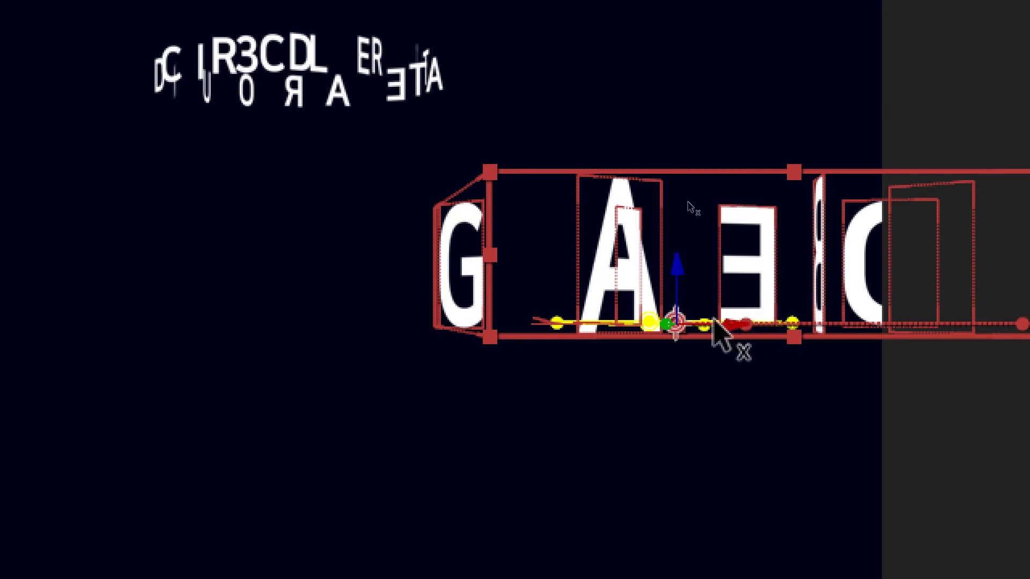
{"action": "left_click_drag", "start_coordinate": [719, 335], "coordinate": [322, 336]}
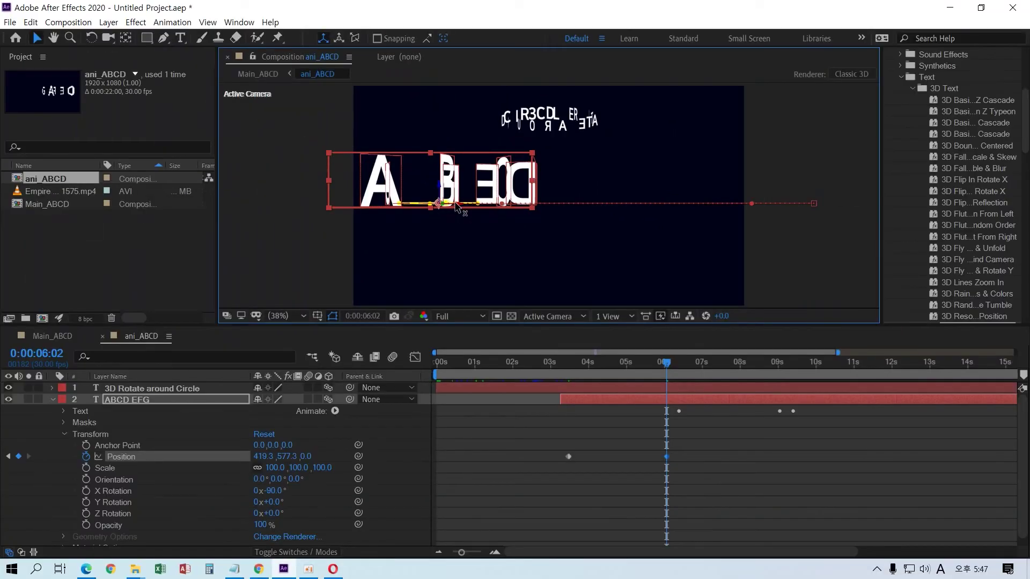
{"action": "left_click_drag", "start_coordinate": [455, 202], "coordinate": [510, 204]}
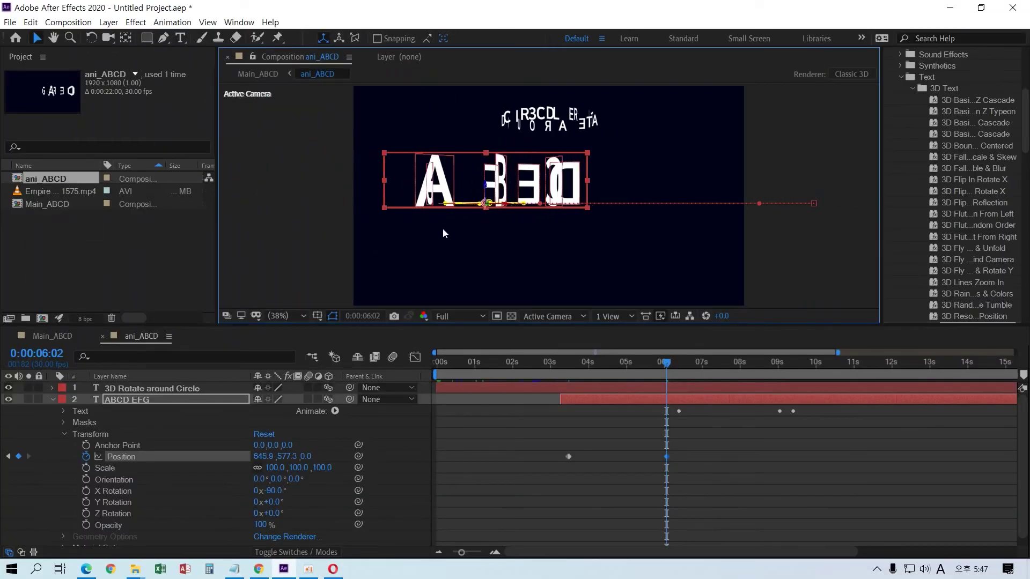
Scrub the ABCD EFG animation, continue previewing in Main_ABCD to 0:00:08:23 and enlarge the composition view
{"action": "left_click_drag", "start_coordinate": [661, 364], "coordinate": [620, 345]}
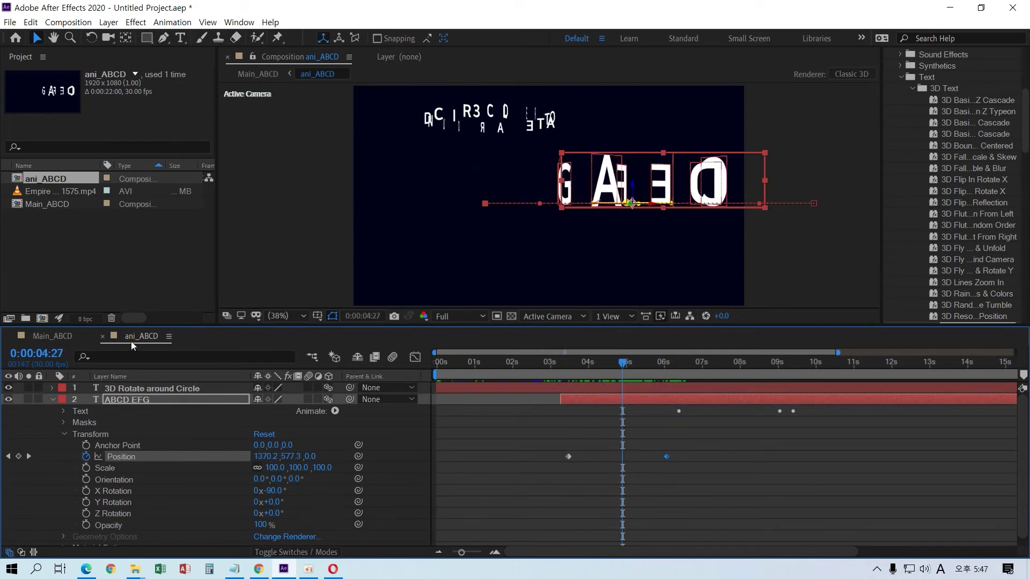
{"action": "left_click", "coordinate": [52, 336]}
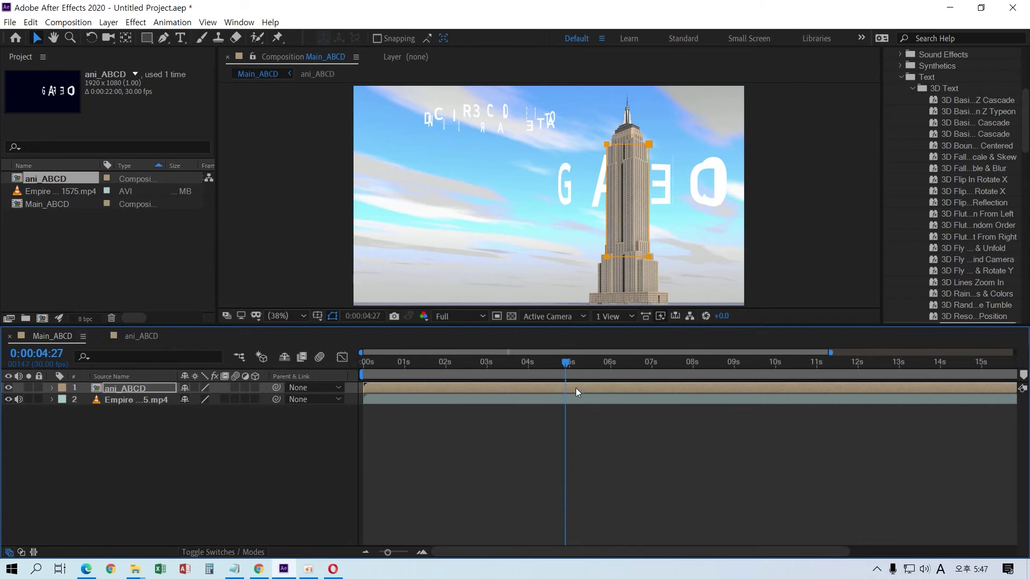
{"action": "left_click_drag", "start_coordinate": [564, 365], "coordinate": [724, 364]}
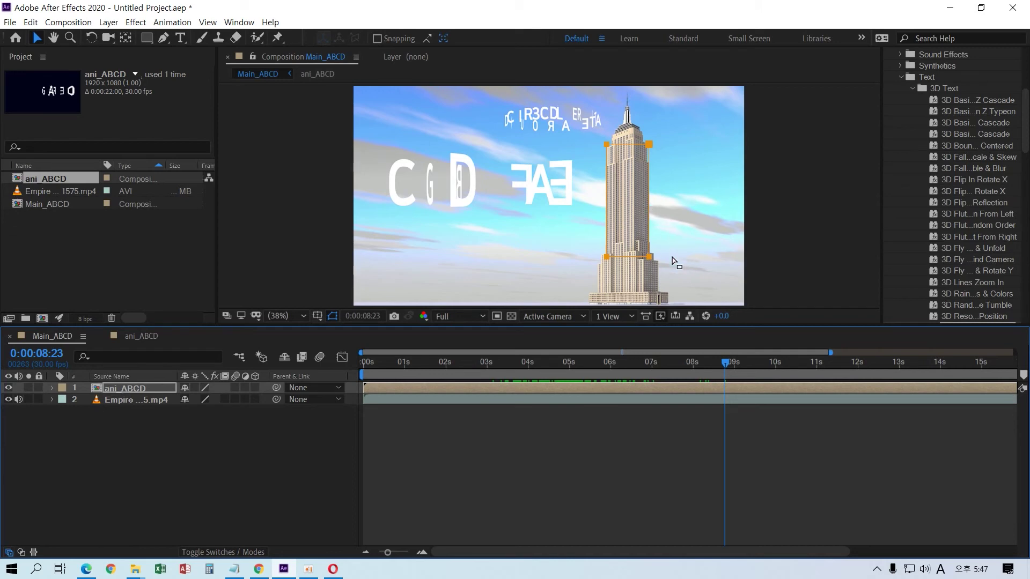
{"action": "left_click_drag", "start_coordinate": [569, 325], "coordinate": [570, 404]}
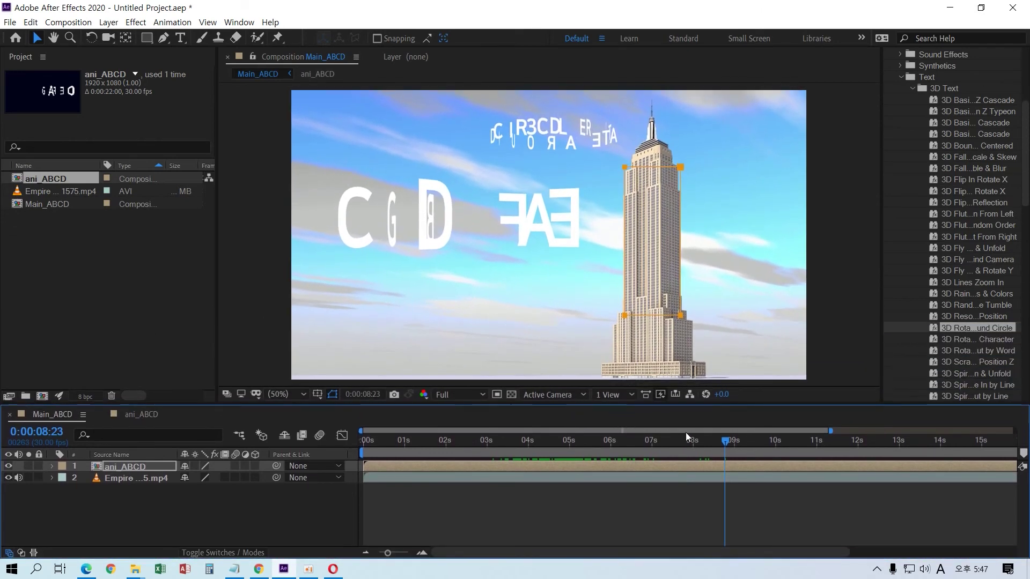
Collapse the Animation Presets list and preview the Main_ABCD composition from its first frame
{"action": "left_click_drag", "start_coordinate": [722, 443], "coordinate": [571, 437]}
{"action": "scroll", "coordinate": [894, 114], "scroll_direction": "up", "scroll_amount": 3}
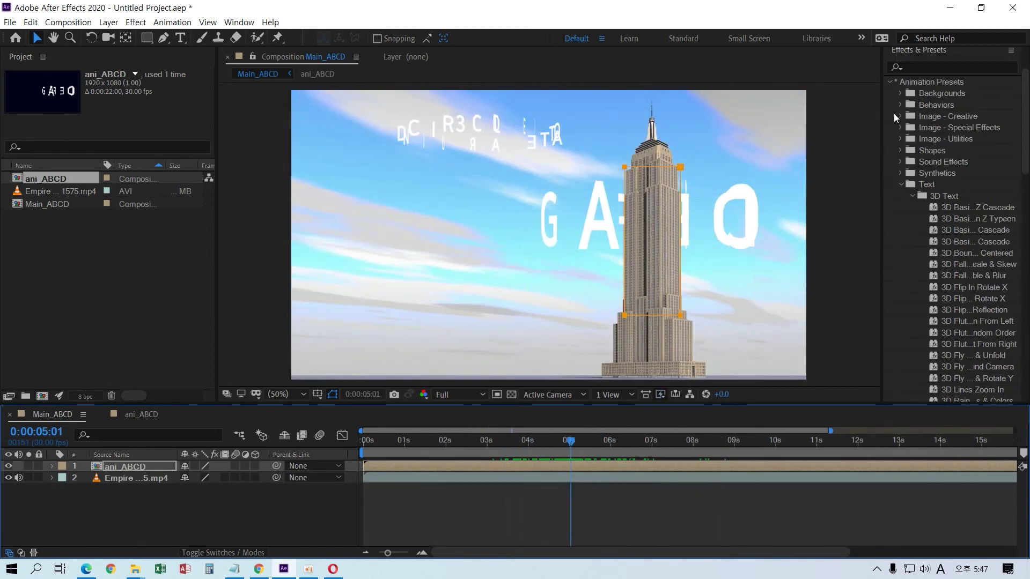
{"action": "left_click", "coordinate": [891, 81]}
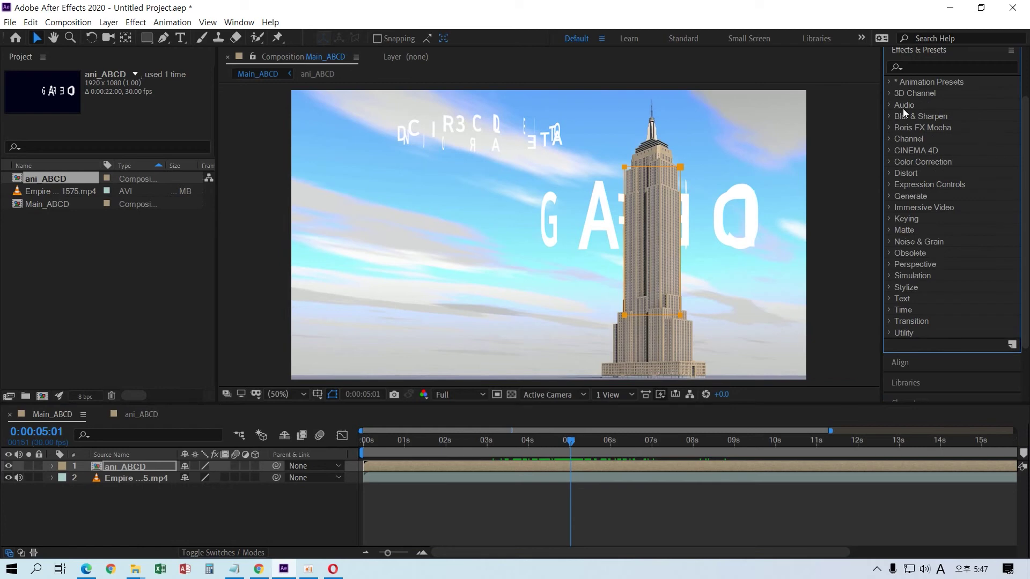
{"action": "scroll", "coordinate": [921, 217], "scroll_direction": "up", "scroll_amount": 2}
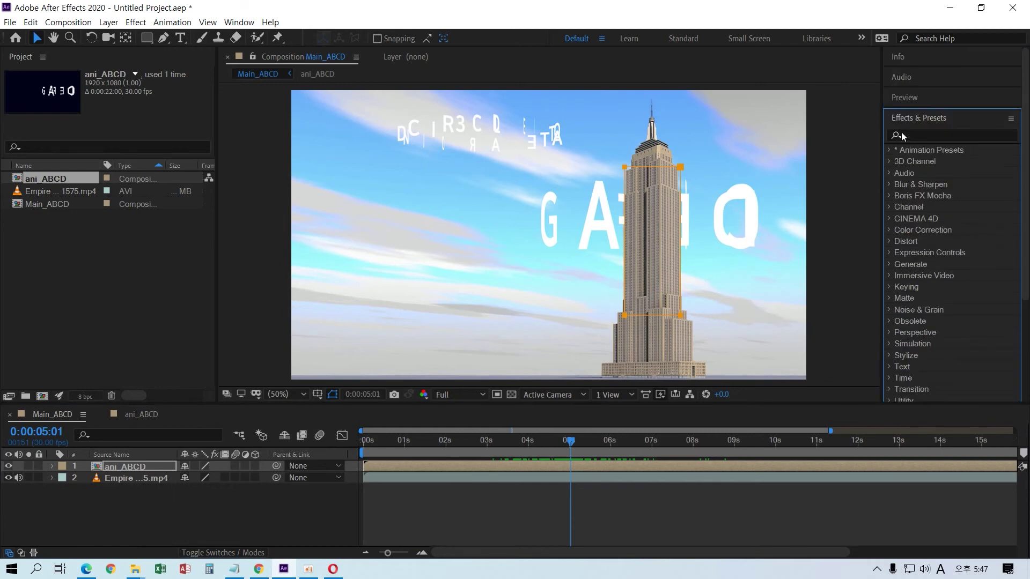
{"action": "left_click", "coordinate": [904, 97]}
{"action": "left_click", "coordinate": [918, 116]}
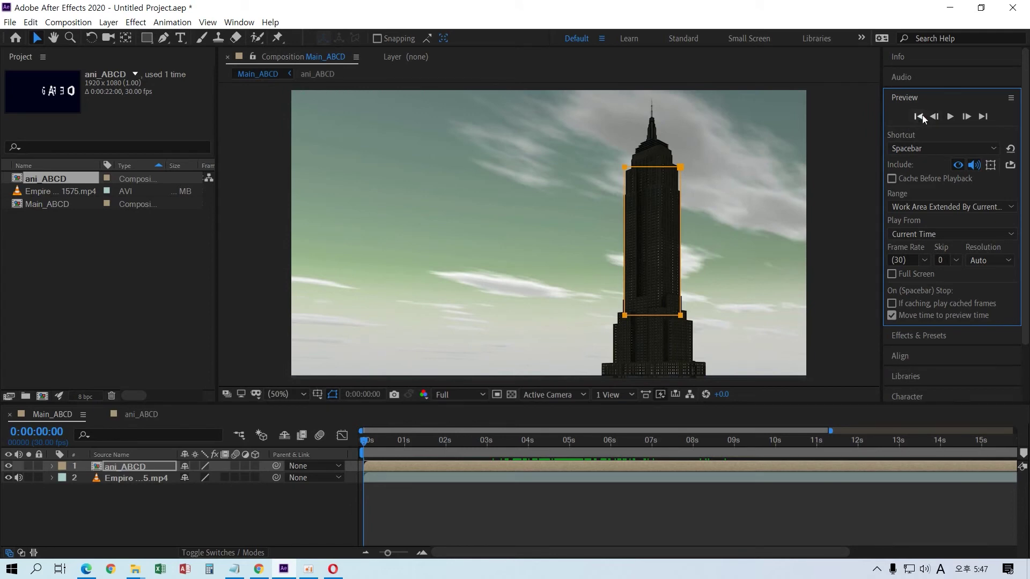
{"action": "left_click", "coordinate": [950, 116]}
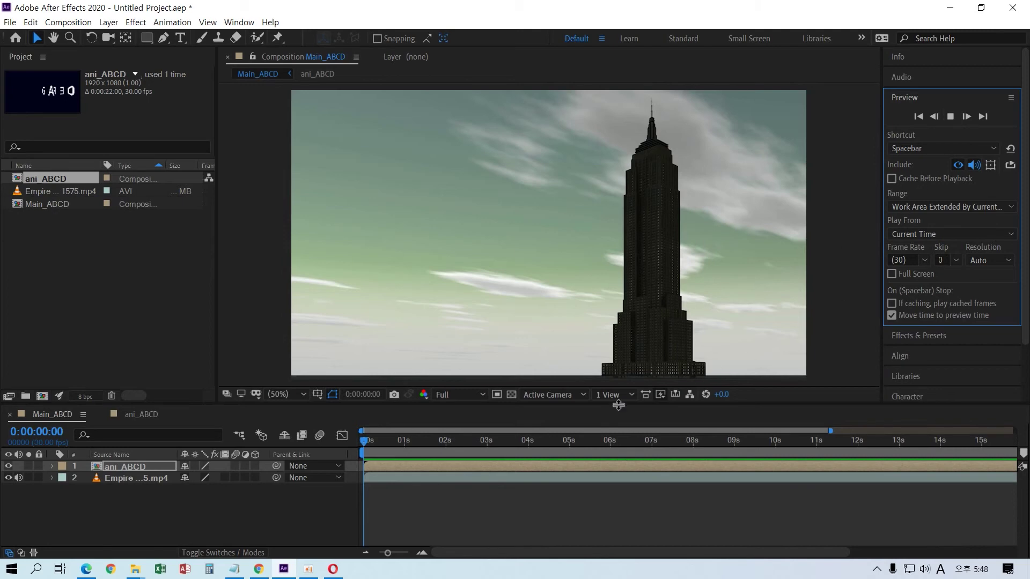
Preview Main_ABCD from around 0:00:00:11 and reset the Default workspace to its saved layout
{"action": "left_click_drag", "start_coordinate": [368, 442], "coordinate": [378, 442]}
{"action": "left_click", "coordinate": [952, 117]}
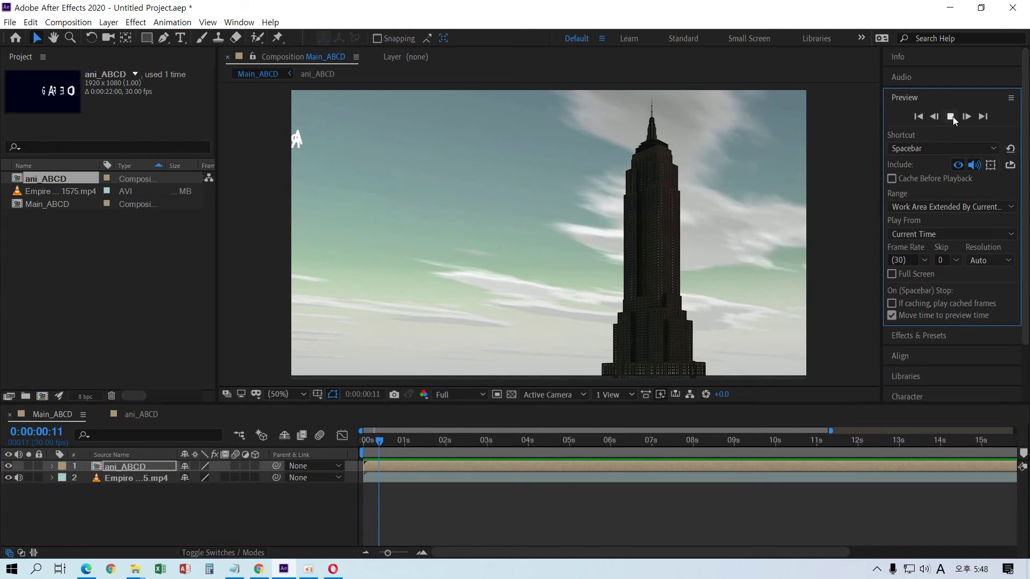
{"action": "left_click", "coordinate": [950, 116]}
{"action": "left_click", "coordinate": [604, 39]}
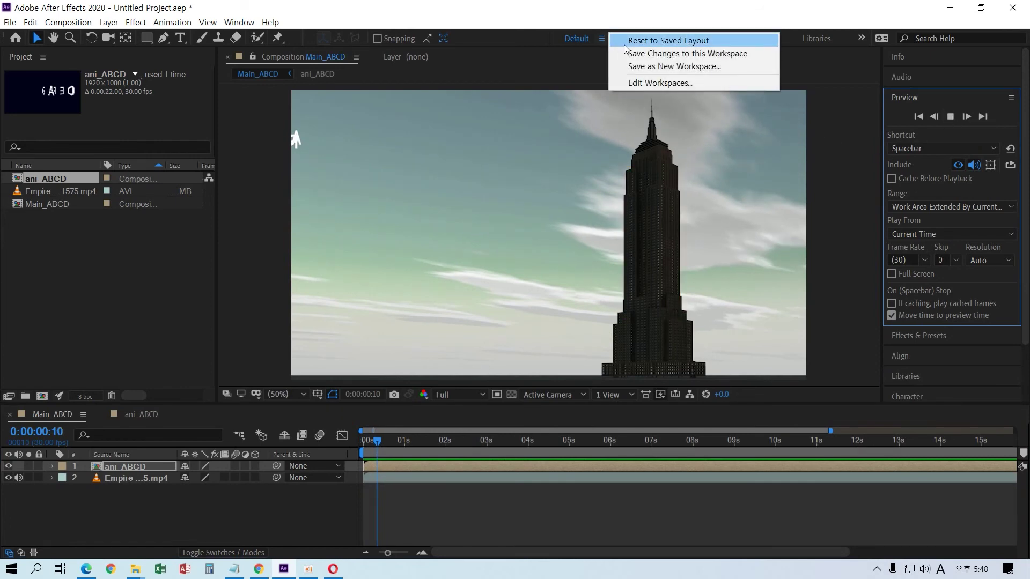
{"action": "left_click", "coordinate": [633, 41]}
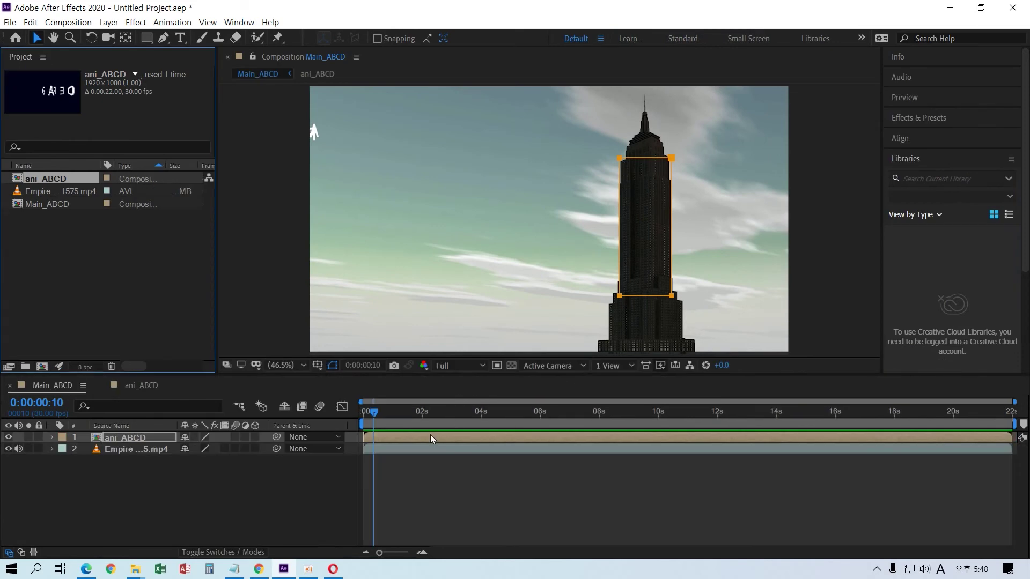
Replay the Main_ABCD composition from its first frame and scrub to about 0:00:13:19
{"action": "left_click", "coordinate": [901, 99]}
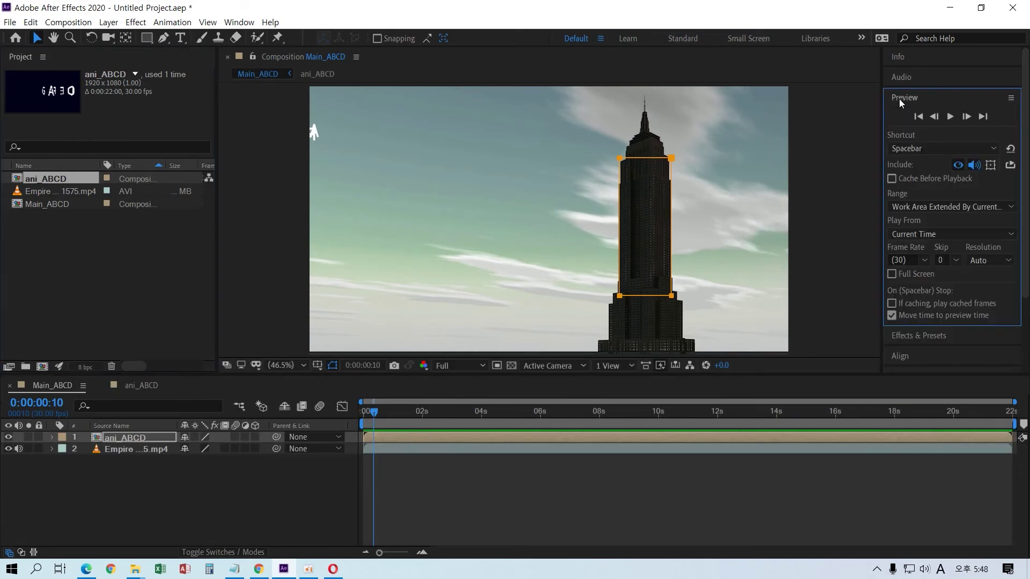
{"action": "left_click", "coordinate": [917, 115]}
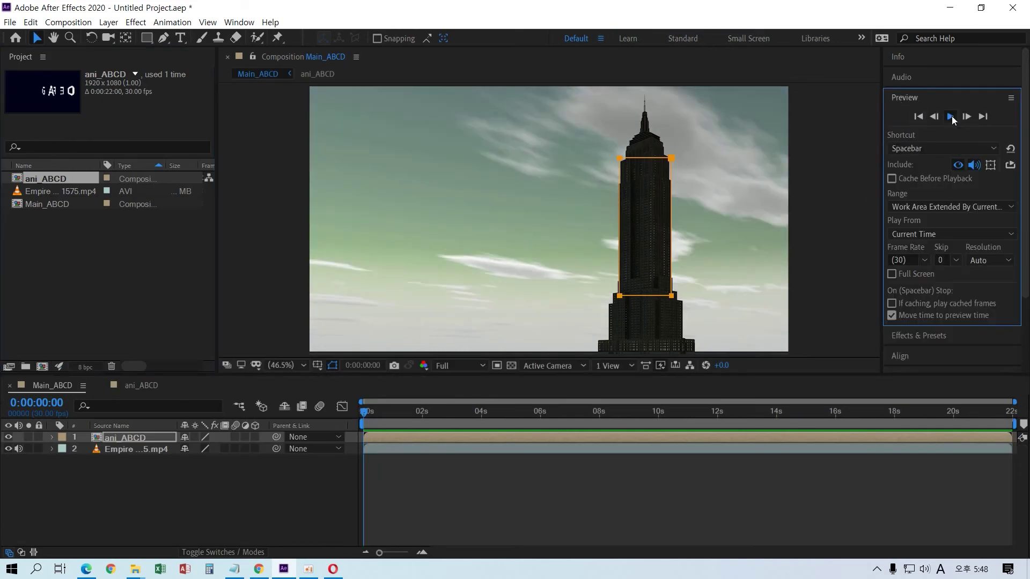
{"action": "left_click", "coordinate": [950, 116]}
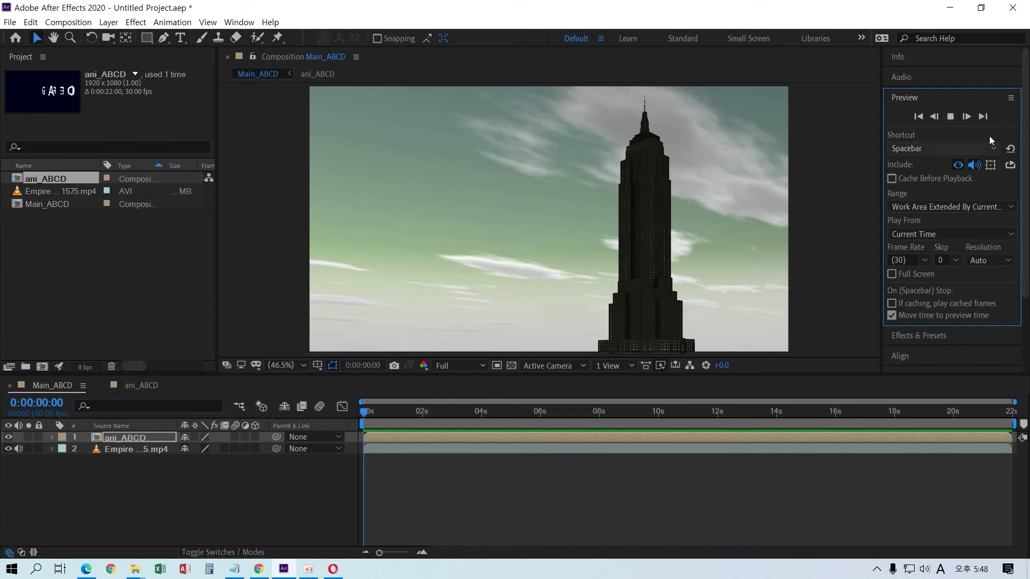
{"action": "left_click_drag", "start_coordinate": [366, 411], "coordinate": [768, 410]}
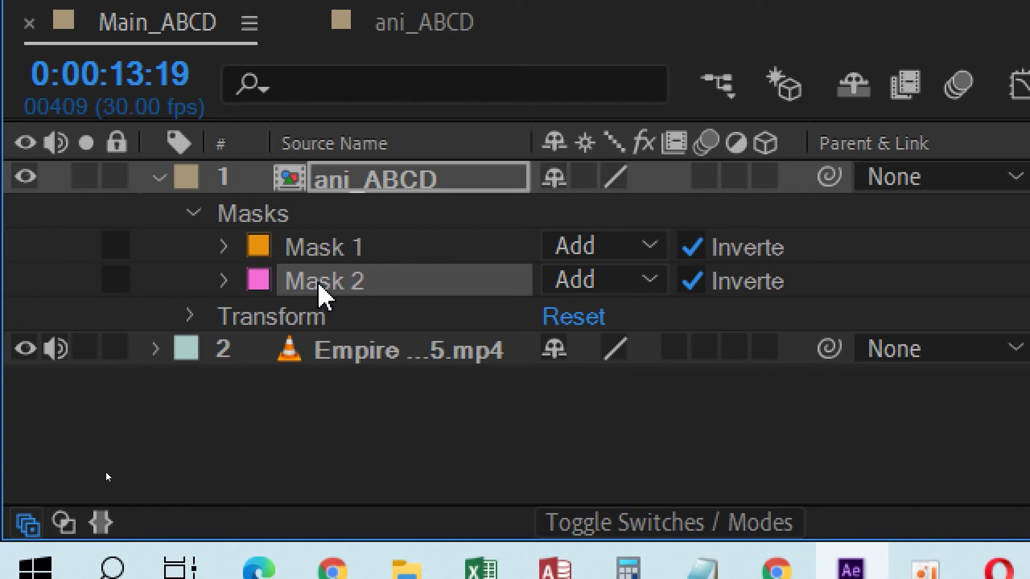
Delete Mask 2 from the ani_ABCD layer and draw a small rectangular replacement mask inside Mask 1 on the tower
{"action": "key", "text": "Delete"}
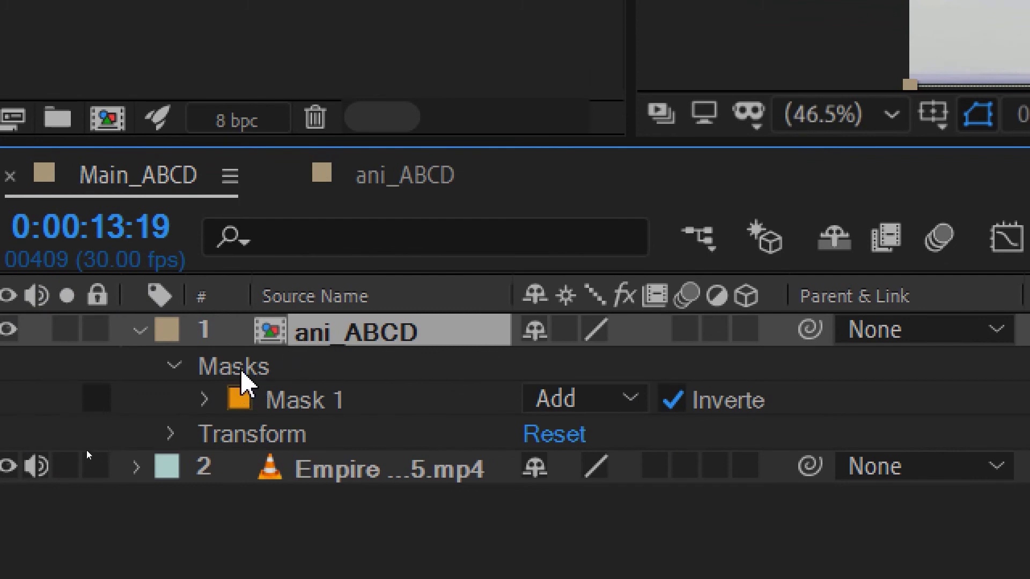
{"action": "left_click", "coordinate": [282, 411]}
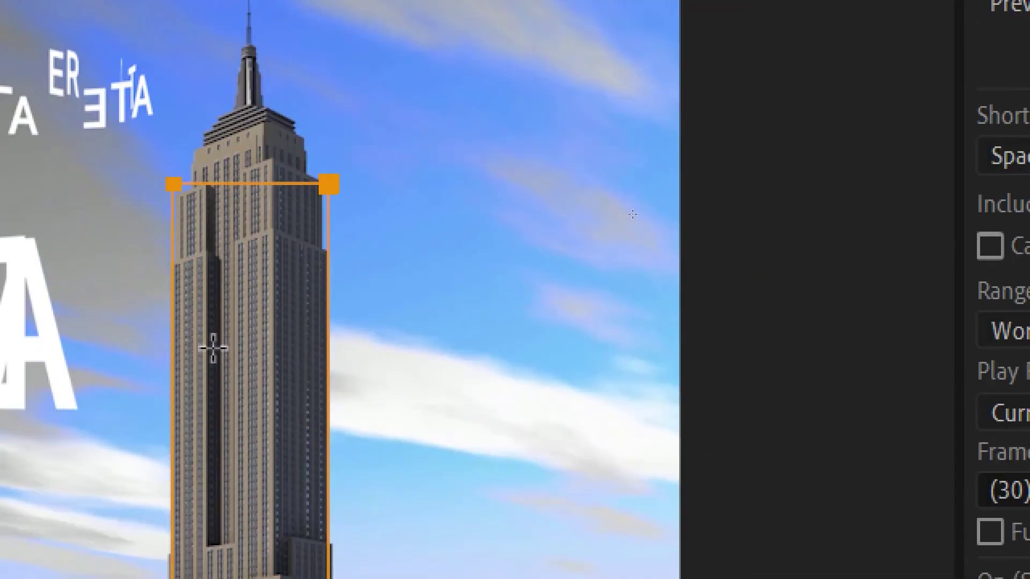
{"action": "left_click_drag", "start_coordinate": [225, 334], "coordinate": [270, 497]}
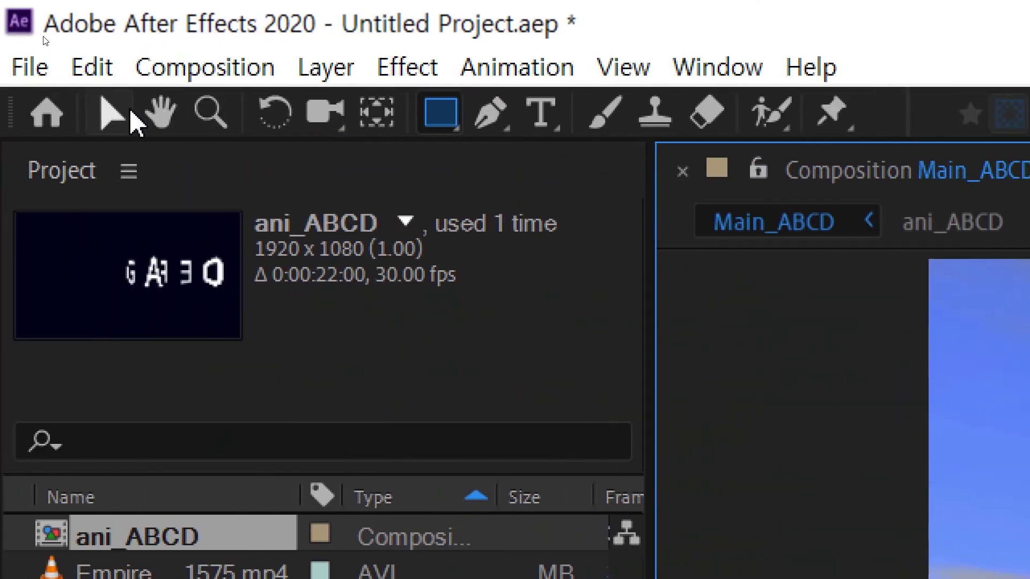
{"action": "left_click", "coordinate": [104, 112]}
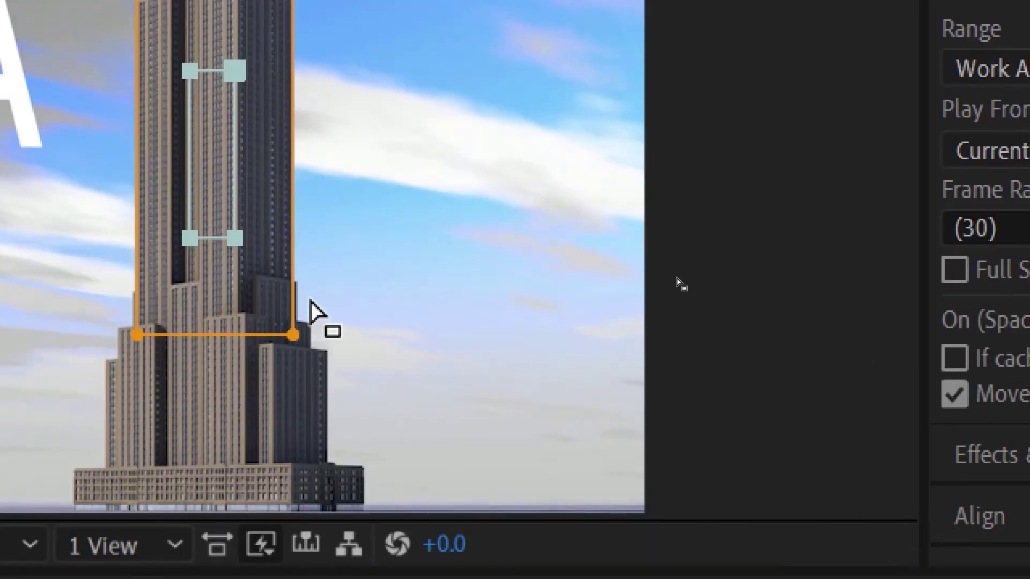
{"action": "left_click", "coordinate": [234, 72]}
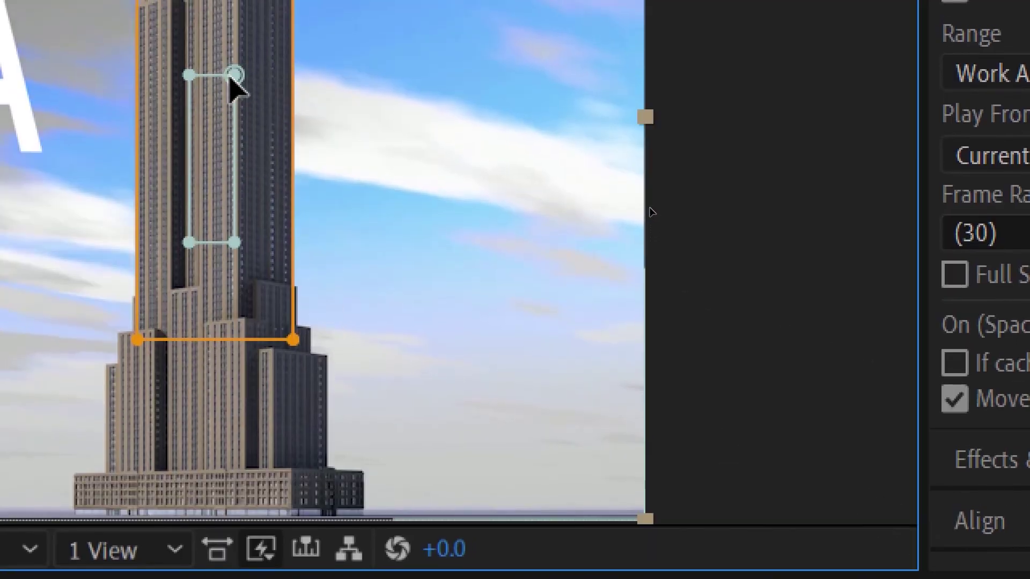
{"action": "left_click_drag", "start_coordinate": [231, 80], "coordinate": [244, 32]}
{"action": "key", "text": "ctrl+z"}
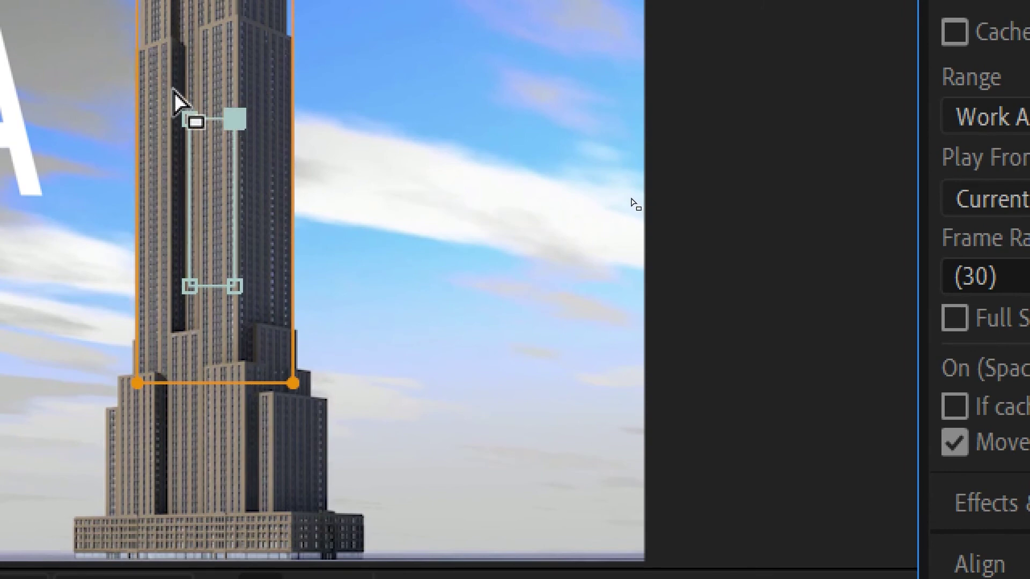
Move the inner mask's two upper vertices straight up to extend it close to the top edge of Mask 1
{"action": "left_click_drag", "start_coordinate": [174, 91], "coordinate": [259, 147]}
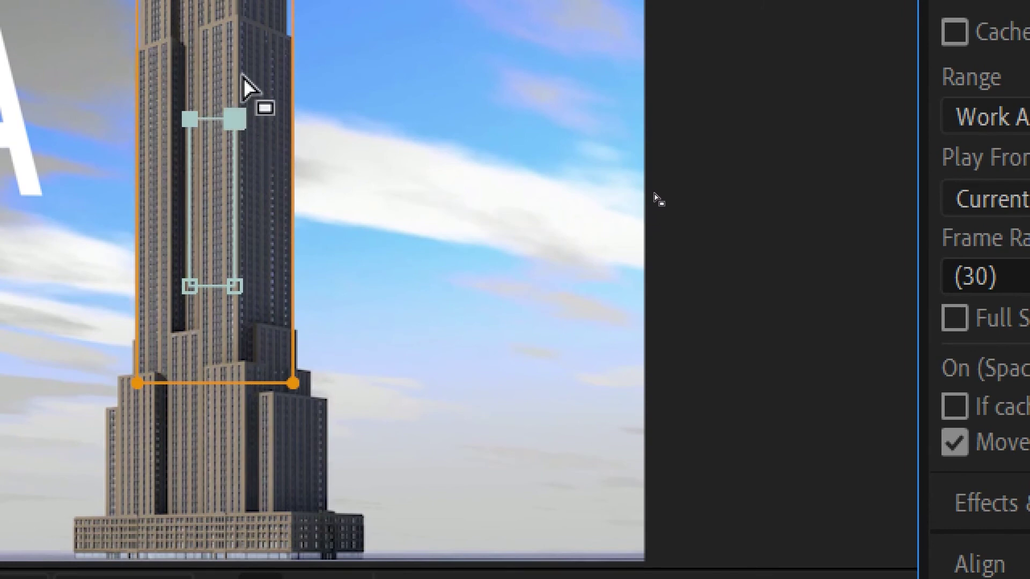
{"action": "key", "text": "shift+Up"}
{"action": "key", "text": "shift+Up"}
{"action": "key", "text": "shift+Up"}
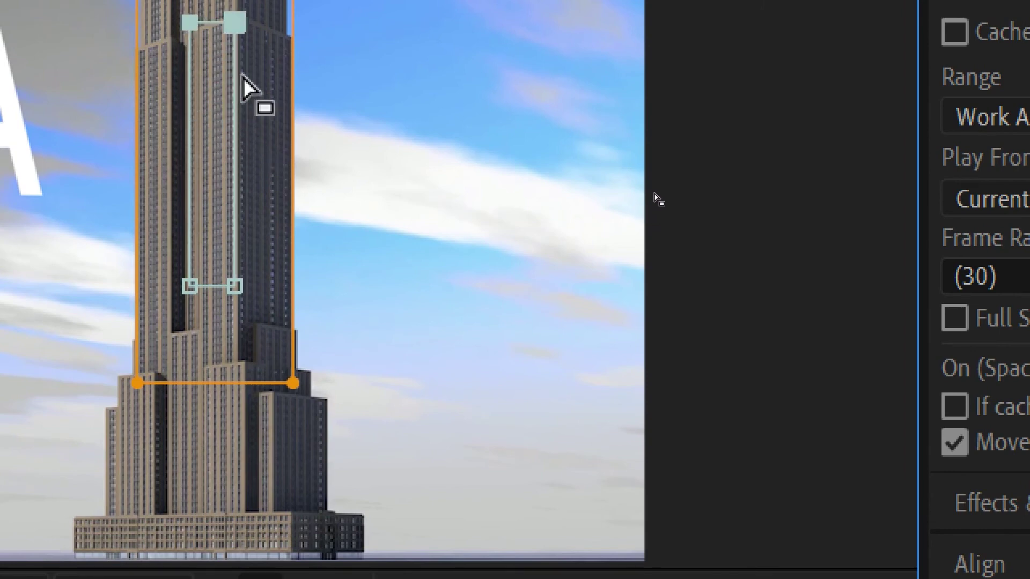
{"action": "key", "text": "shift+Up"}
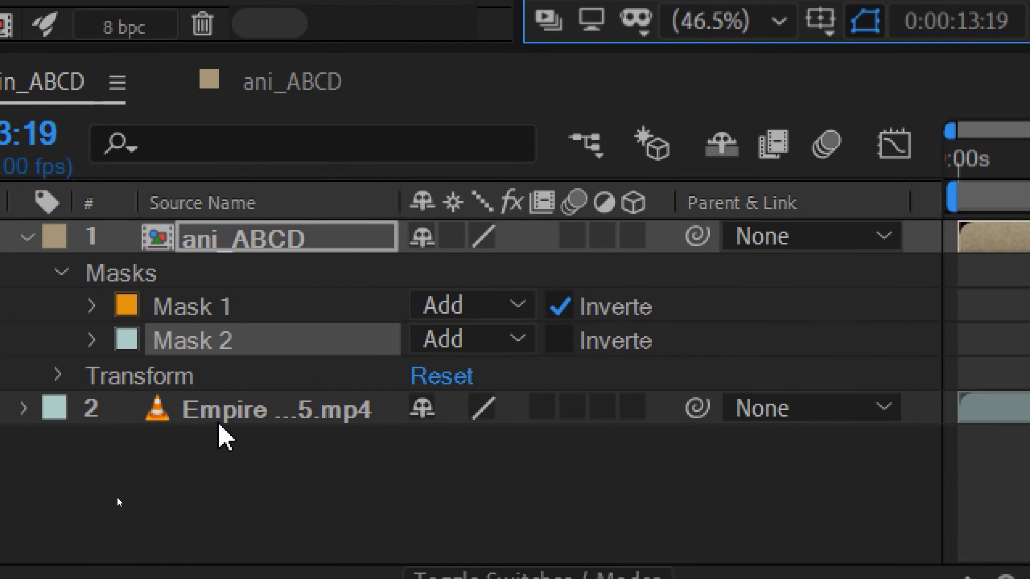
Set Mask 2's mode to Subtract, scrub to 0:00:05:25, and test the effect of inverting it before restoring it to non-inverted
{"action": "left_click", "coordinate": [526, 338]}
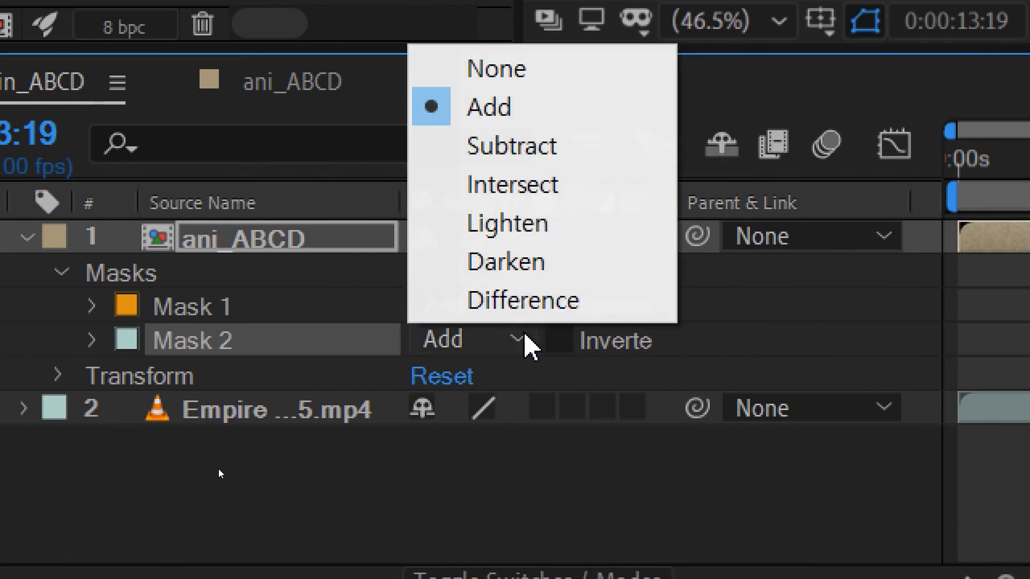
{"action": "left_click", "coordinate": [507, 156]}
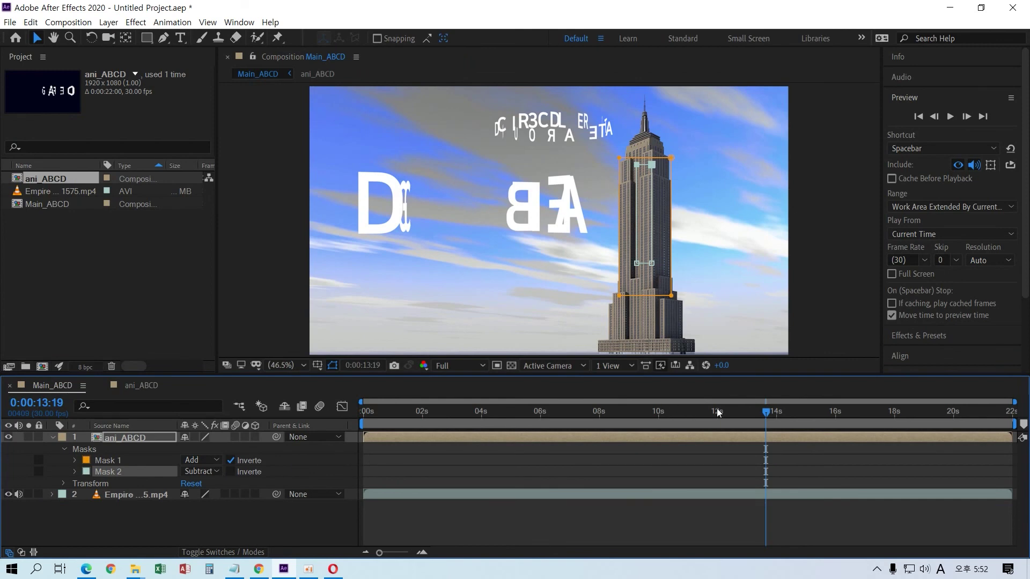
{"action": "left_click_drag", "start_coordinate": [768, 413], "coordinate": [529, 420]}
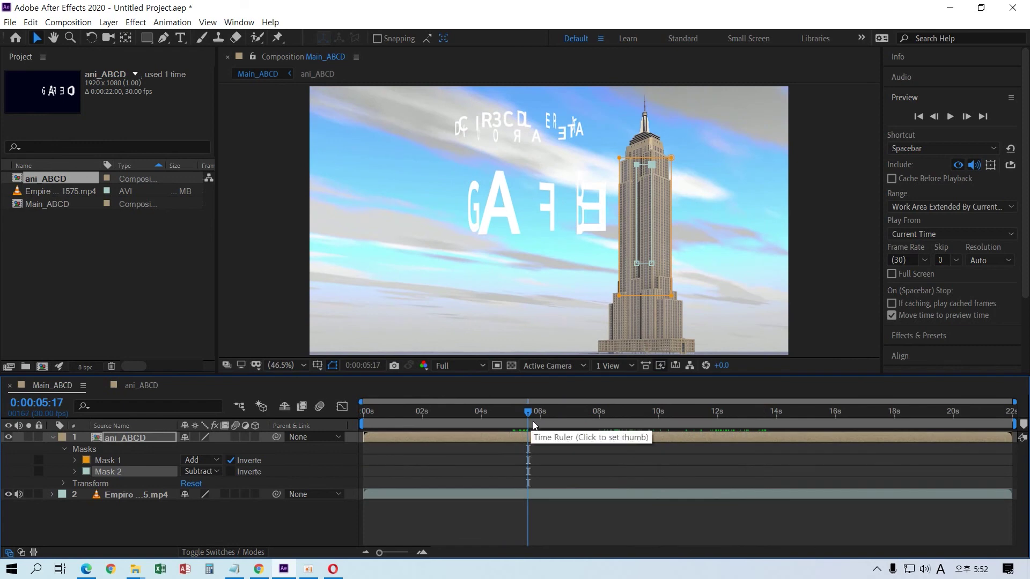
{"action": "mouse_move", "coordinate": [531, 416]}
{"action": "left_mouse_down"}
{"action": "mouse_move", "coordinate": [548, 413]}
{"action": "mouse_move", "coordinate": [539, 414]}
{"action": "left_mouse_up"}
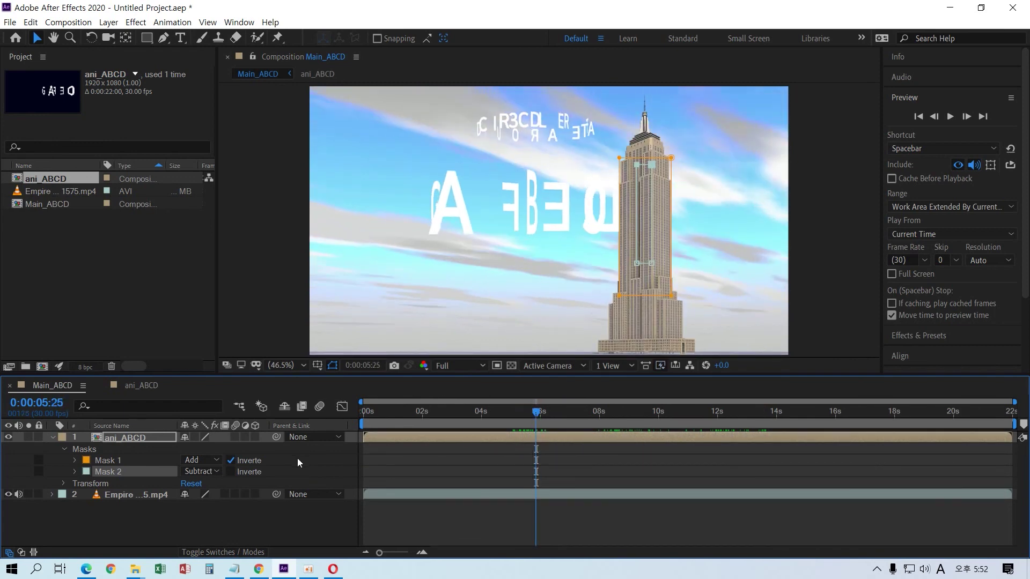
{"action": "left_click", "coordinate": [231, 472]}
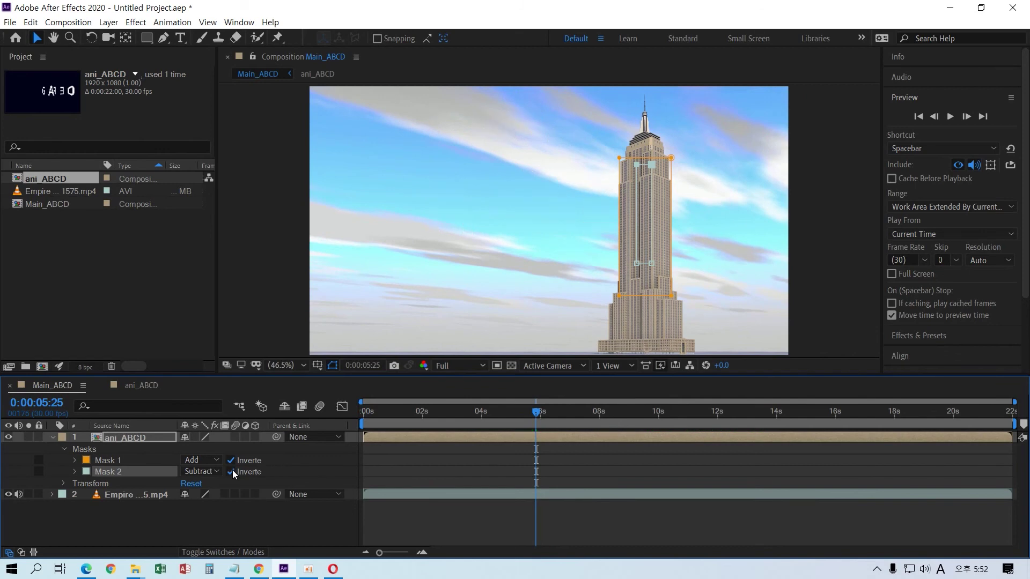
{"action": "left_click", "coordinate": [231, 472]}
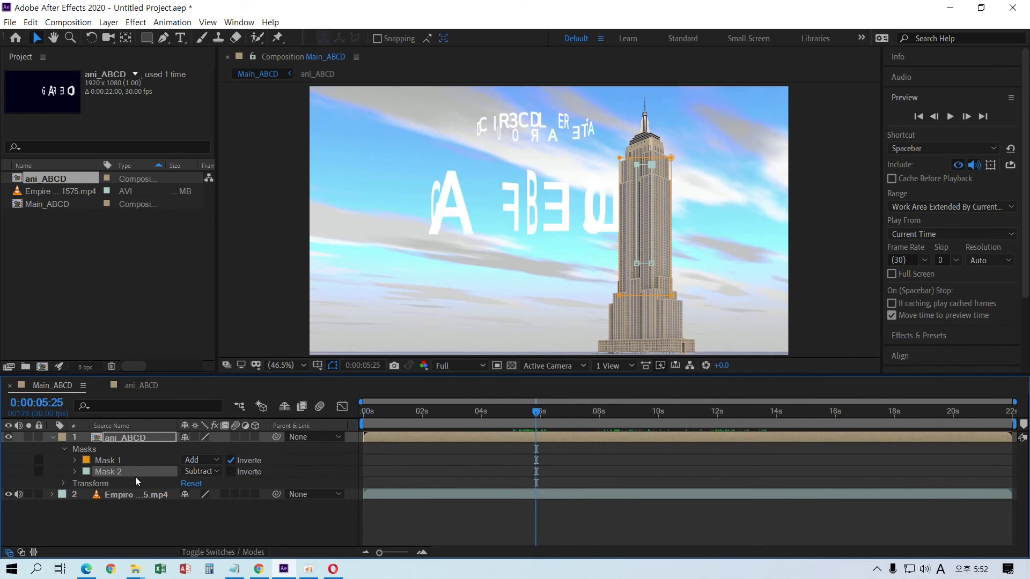
Compare both mask orders on the ani_ABCD layer at 0:00:04:25, leaving Mask 2 above Mask 1
{"action": "left_click_drag", "start_coordinate": [127, 474], "coordinate": [126, 457]}
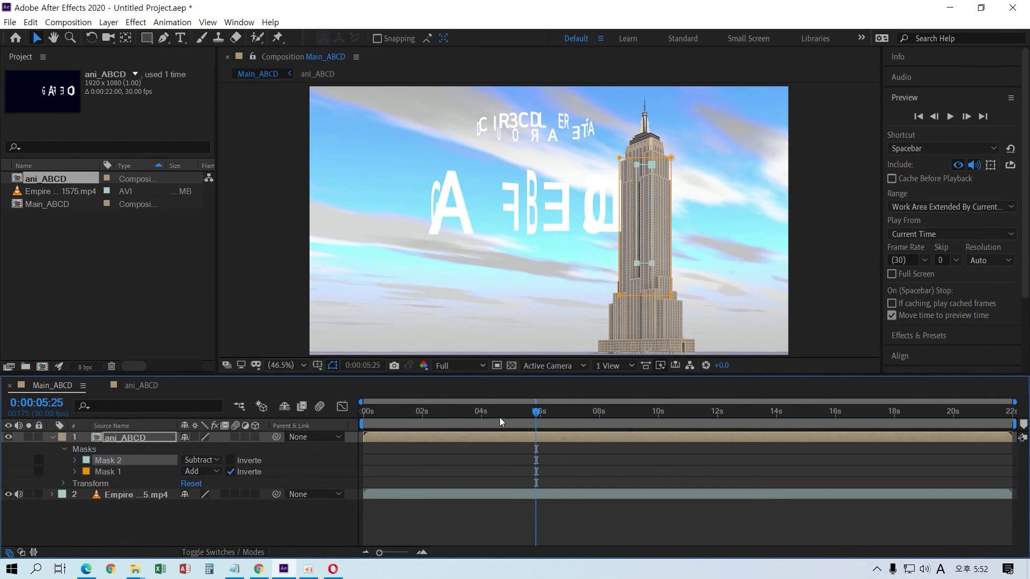
{"action": "left_click_drag", "start_coordinate": [536, 413], "coordinate": [506, 425]}
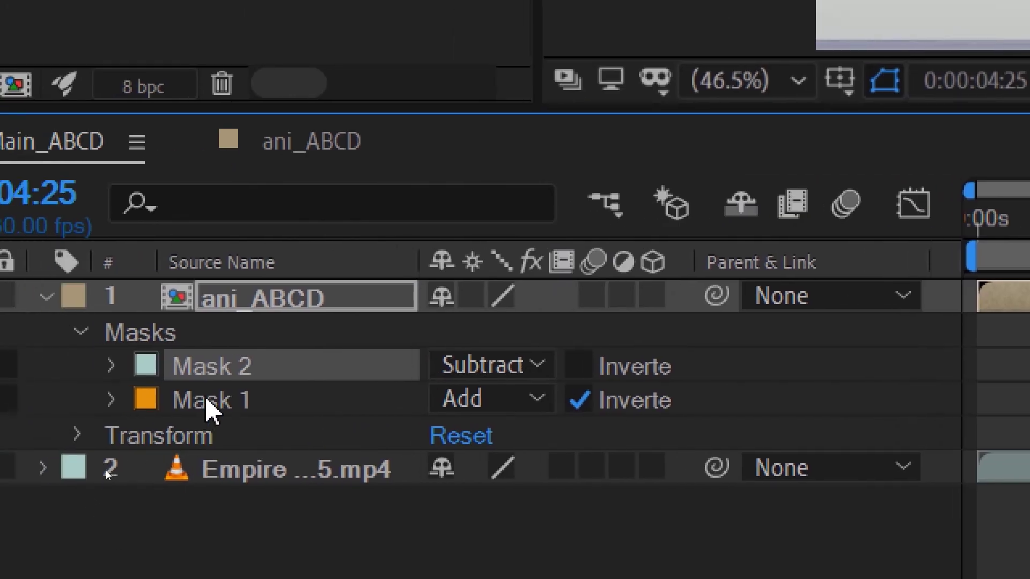
{"action": "left_click_drag", "start_coordinate": [225, 375], "coordinate": [239, 426]}
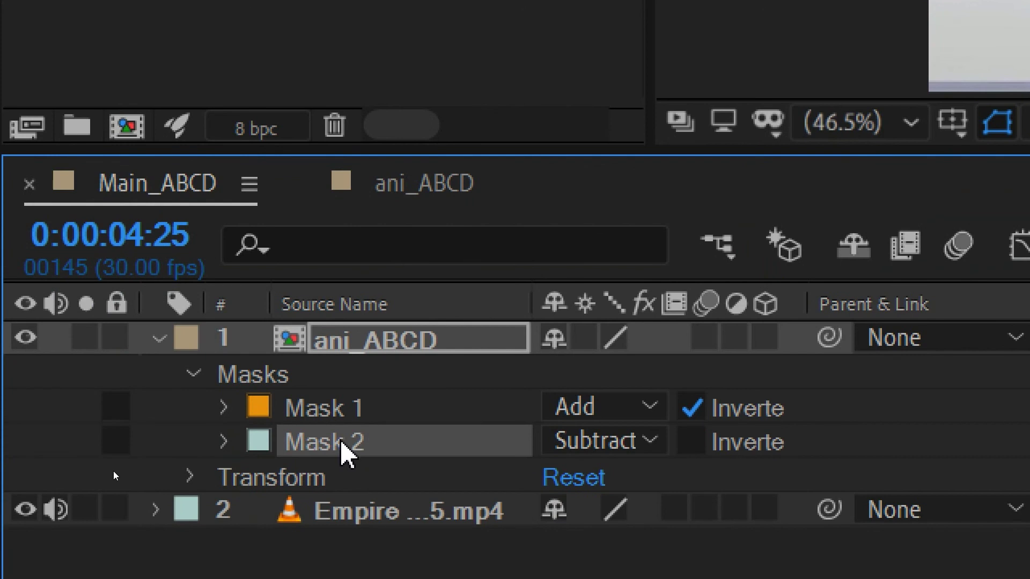
{"action": "left_click_drag", "start_coordinate": [342, 441], "coordinate": [343, 408]}
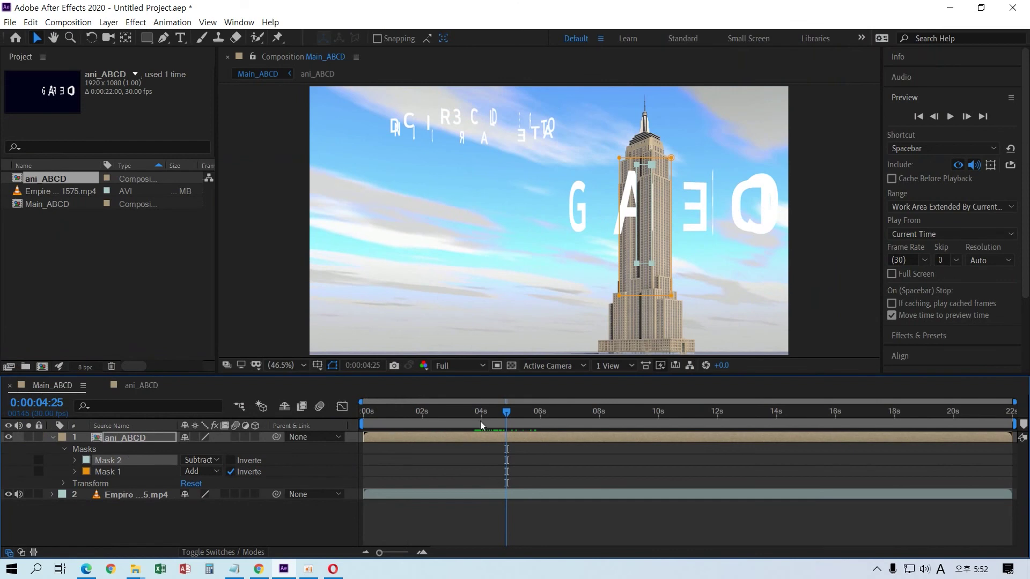
Invert Mask 2 and check the text inside the tower's masks at 100% magnification up to 0:00:05:03
{"action": "mouse_move", "coordinate": [511, 414]}
{"action": "left_mouse_down"}
{"action": "mouse_move", "coordinate": [474, 411]}
{"action": "mouse_move", "coordinate": [504, 418]}
{"action": "left_mouse_up"}
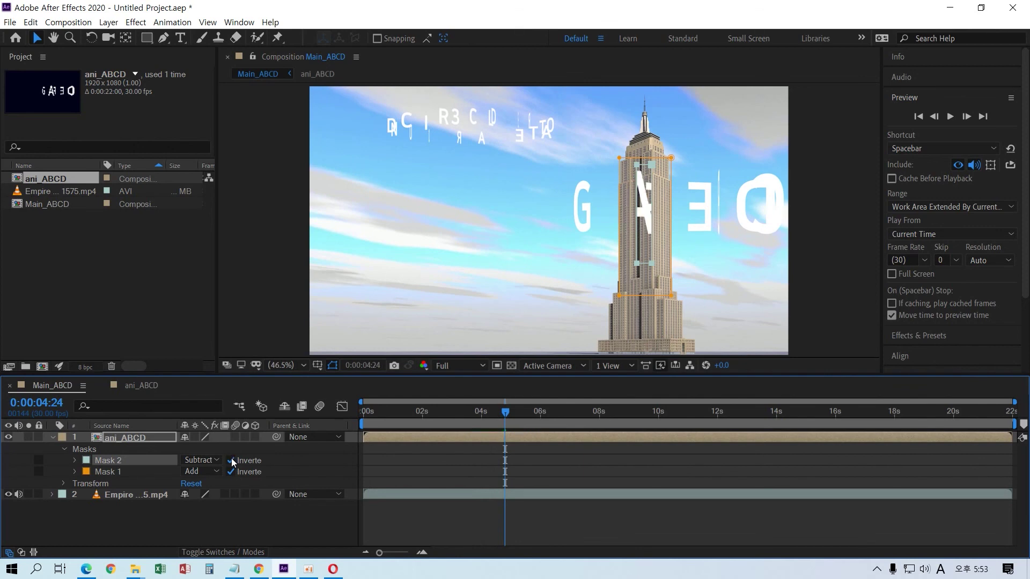
{"action": "mouse_move", "coordinate": [506, 414]}
{"action": "left_mouse_down"}
{"action": "mouse_move", "coordinate": [478, 414]}
{"action": "mouse_move", "coordinate": [506, 420]}
{"action": "left_mouse_up"}
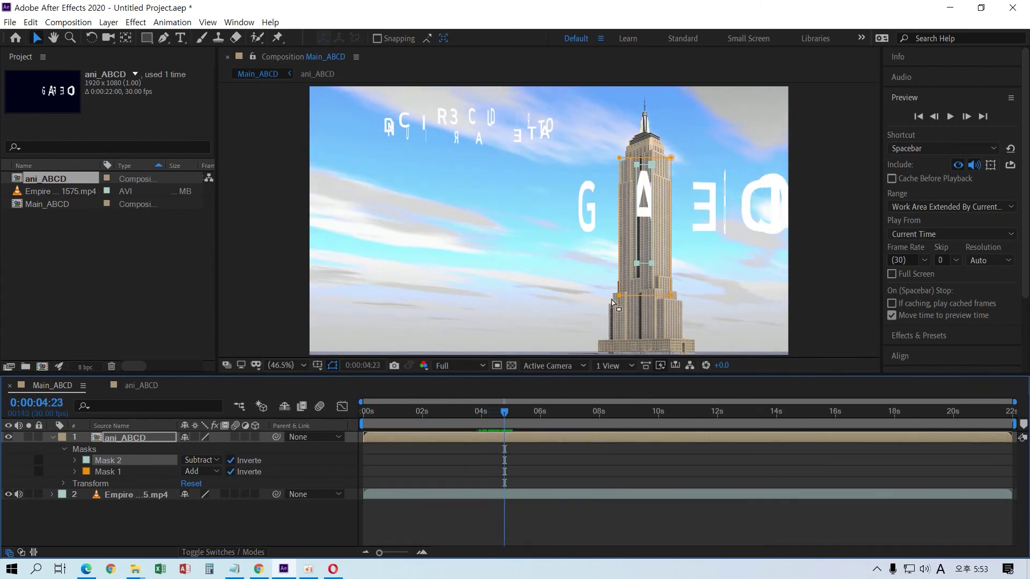
{"action": "key", "text": "/"}
{"action": "key", "text": "h"}
{"action": "left_click_drag", "start_coordinate": [613, 285], "coordinate": [470, 299]}
{"action": "key", "text": "v"}
{"action": "mouse_move", "coordinate": [508, 410]}
{"action": "left_mouse_down"}
{"action": "mouse_move", "coordinate": [467, 411]}
{"action": "mouse_move", "coordinate": [513, 409]}
{"action": "left_mouse_up"}
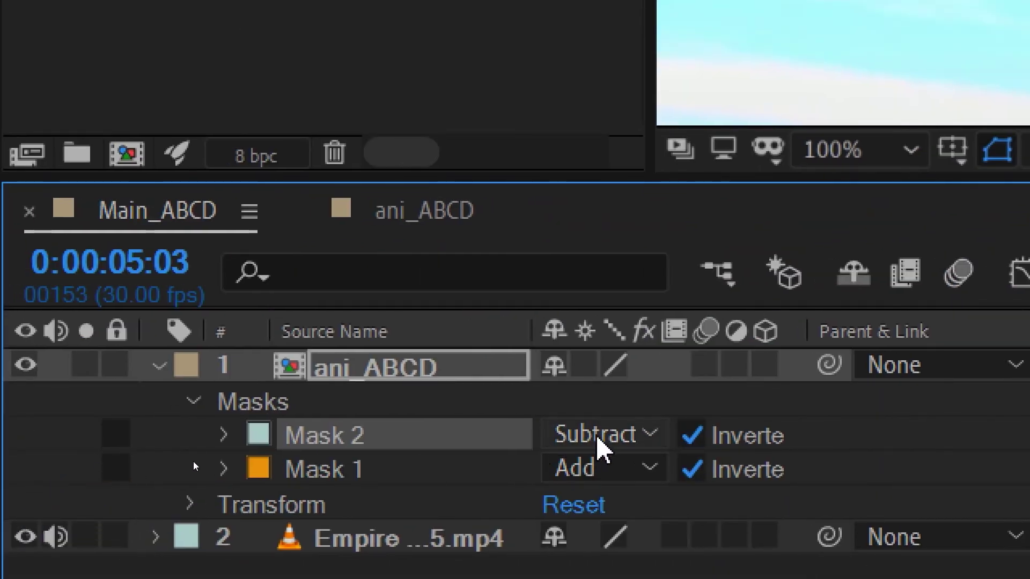
Compare the mask order by placing Mask 2 below Mask 1 and back above it, scrubbing between 0:00:03:14 and 0:00:05:07
{"action": "left_click_drag", "start_coordinate": [354, 448], "coordinate": [357, 489]}
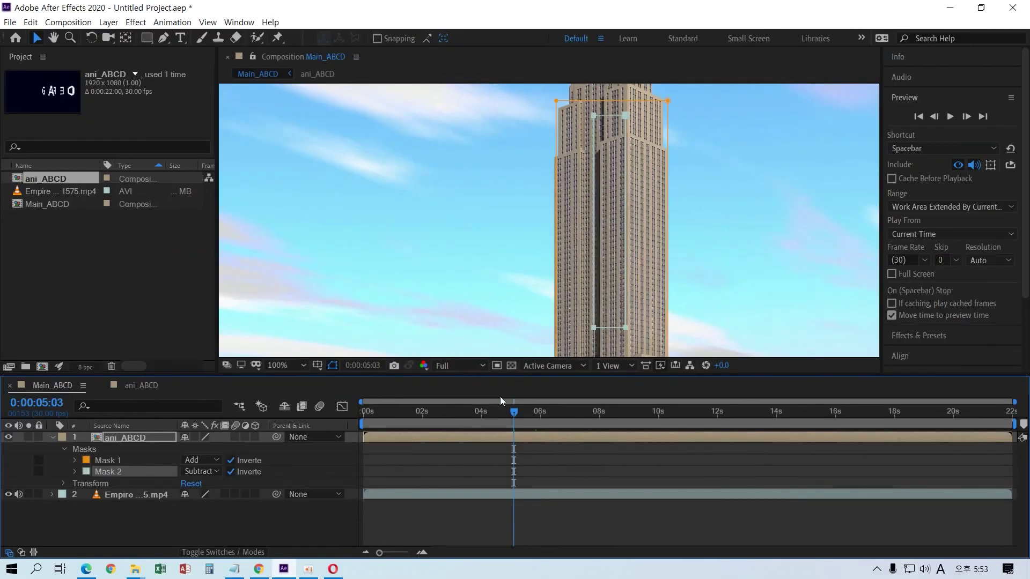
{"action": "left_click_drag", "start_coordinate": [515, 411], "coordinate": [466, 397]}
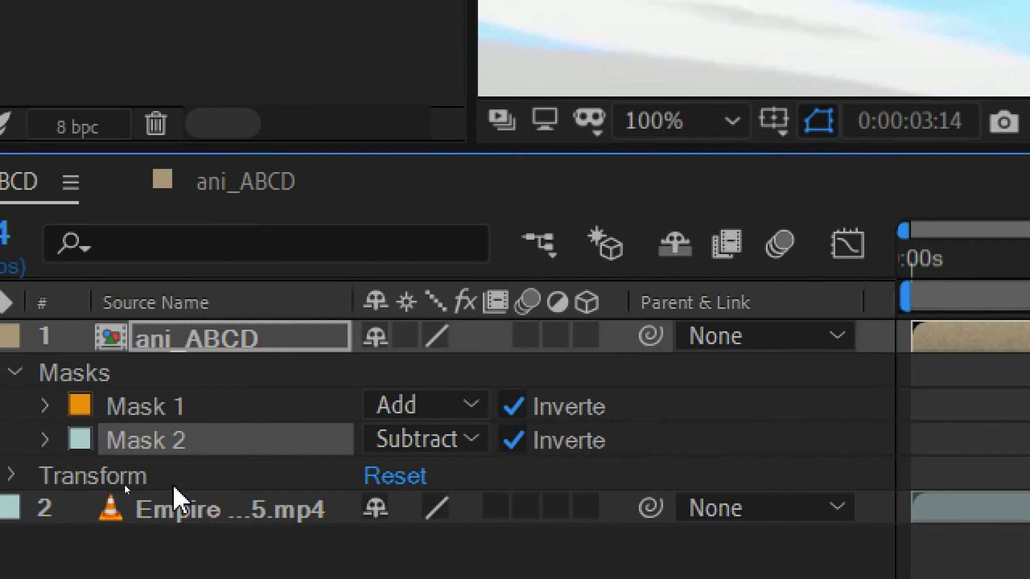
{"action": "left_click_drag", "start_coordinate": [193, 445], "coordinate": [207, 397]}
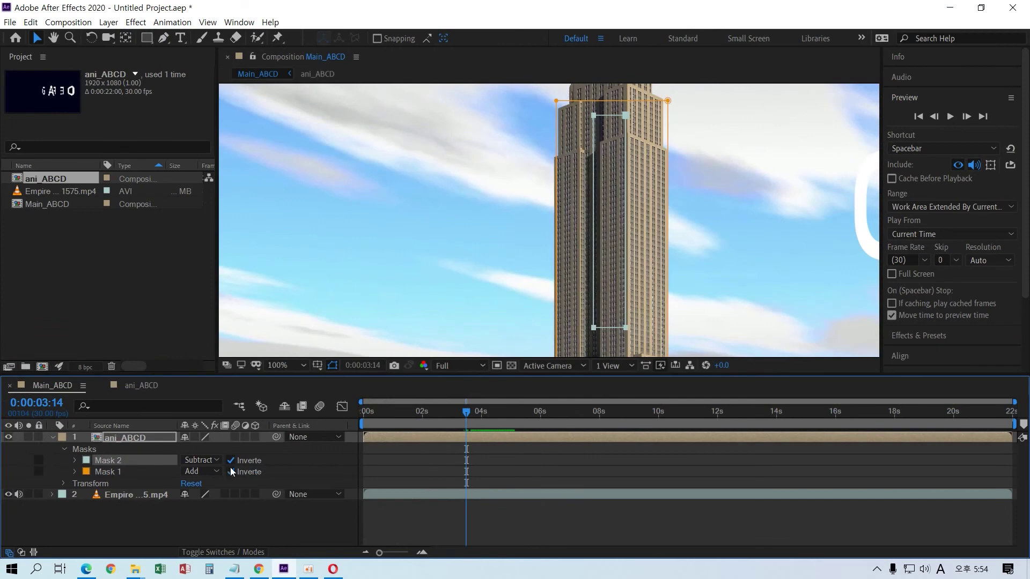
{"action": "left_click_drag", "start_coordinate": [464, 417], "coordinate": [504, 413]}
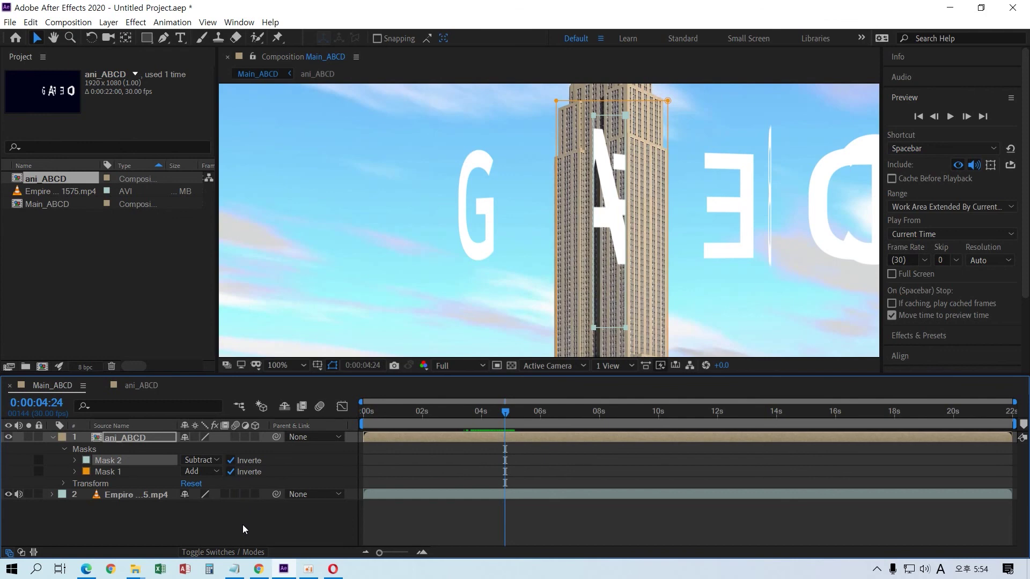
{"action": "mouse_move", "coordinate": [507, 413]}
{"action": "left_mouse_down"}
{"action": "mouse_move", "coordinate": [456, 413]}
{"action": "mouse_move", "coordinate": [519, 403]}
{"action": "left_mouse_up"}
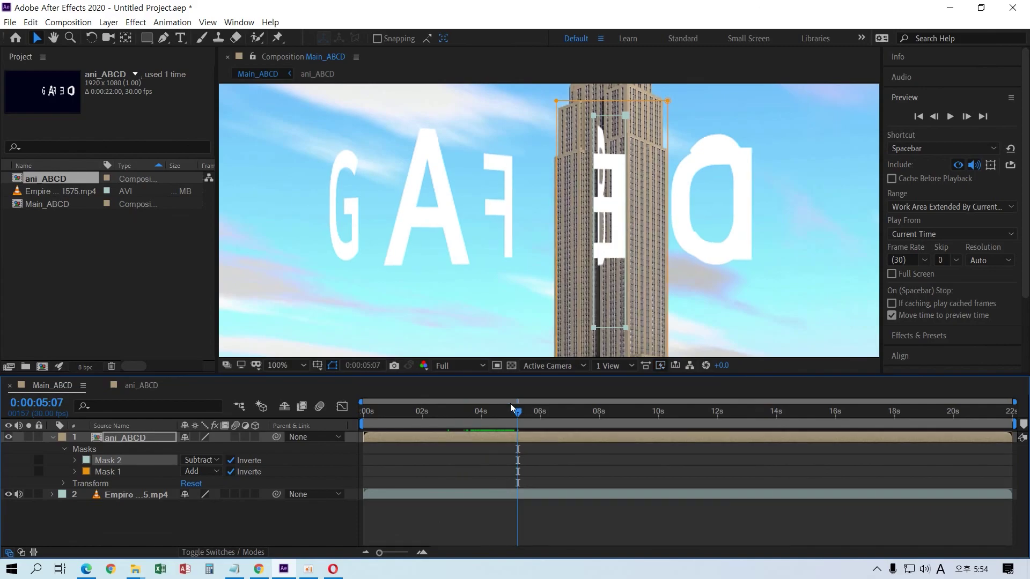